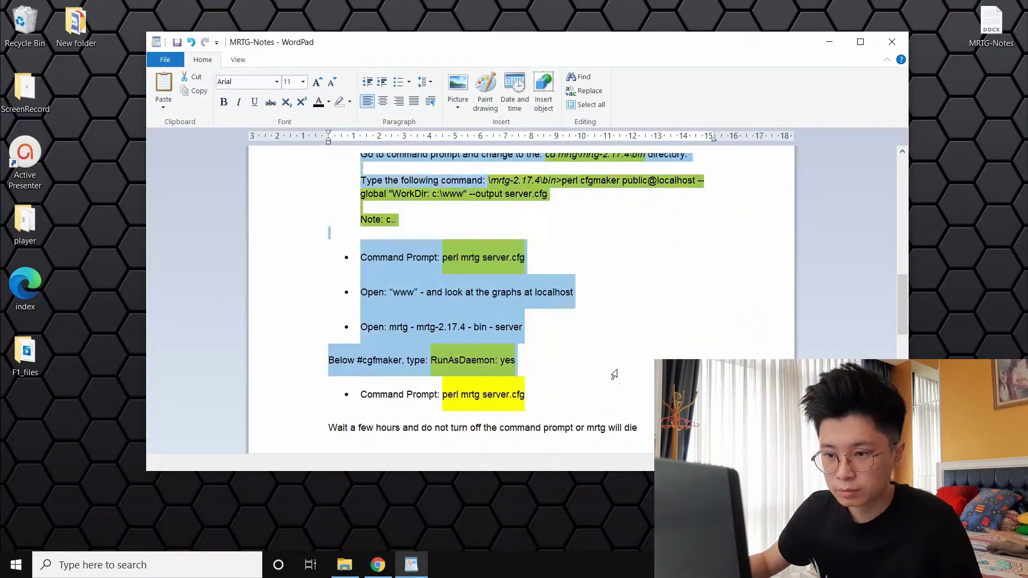
Scroll the MRTG-Notes back up to the download links near the top
scroll(622, 379, "up", 7)
scroll(621, 382, "up", 10)
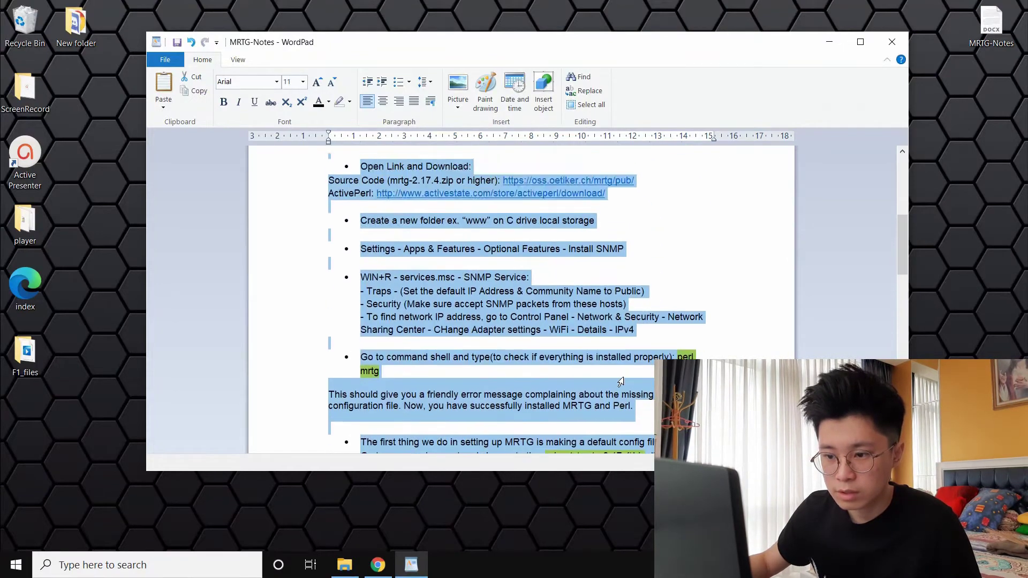
Resize the WordPad window and review the author line at the top of the notes
left_click(487, 292)
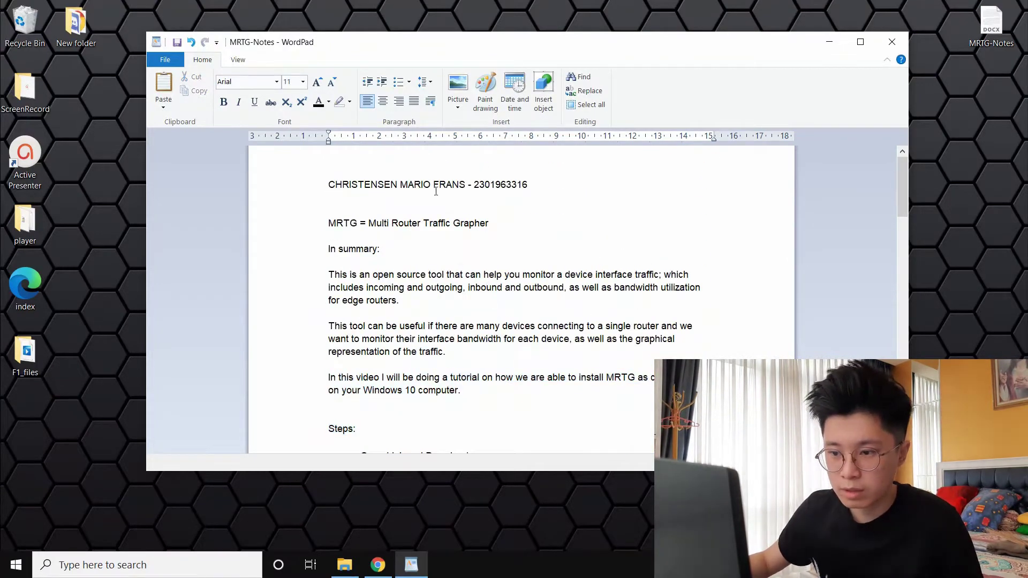
left_click_drag(468, 185, 335, 184)
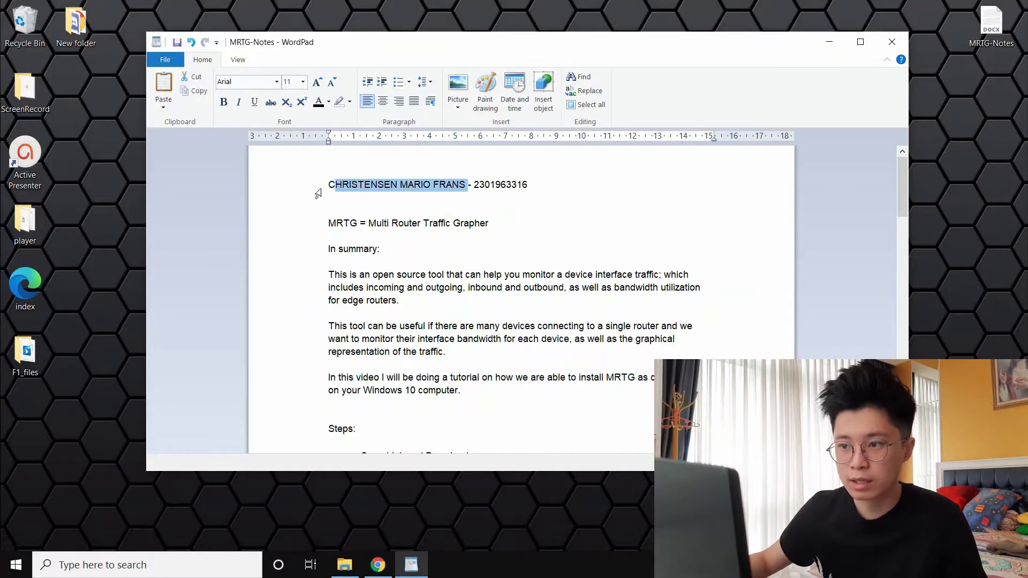
left_click_drag(576, 36, 616, 53)
scroll(561, 217, "down", 1)
scroll(561, 218, "up", 1)
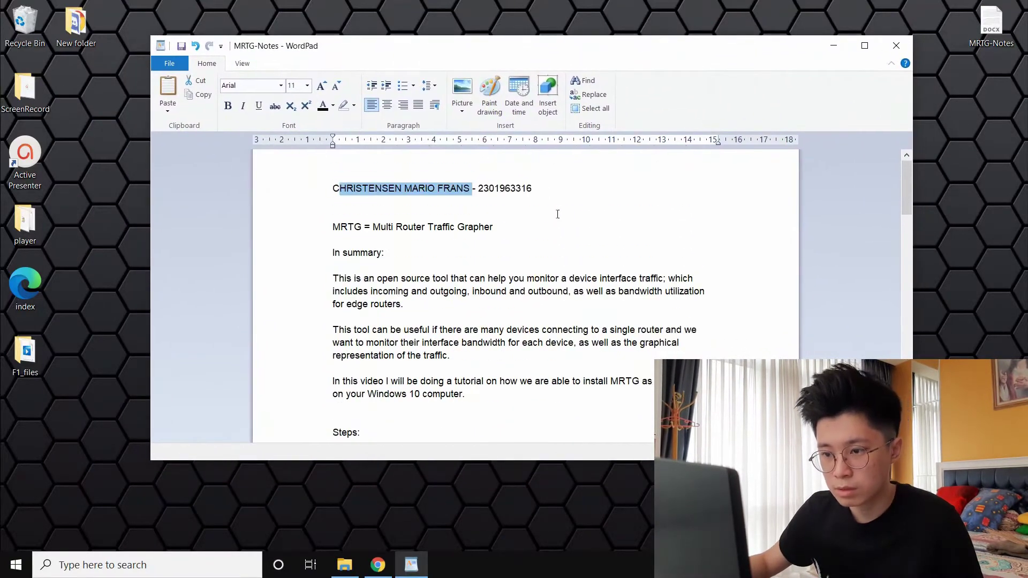
scroll(557, 213, "down", 1)
scroll(567, 203, "up", 1)
Scroll to the Steps list and highlight the MRTG Source Code download line
left_click(449, 197)
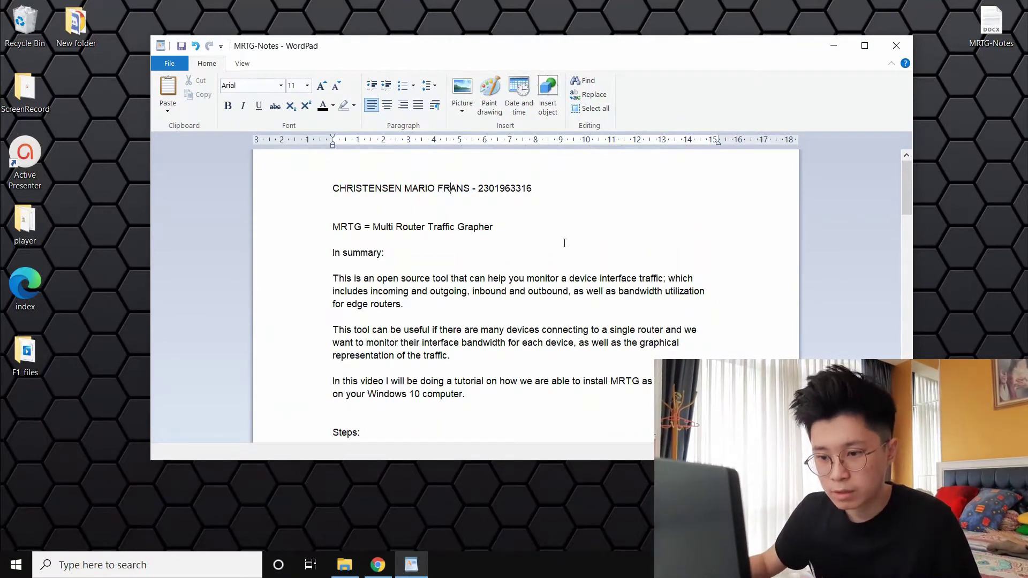
scroll(455, 263, "down", 5)
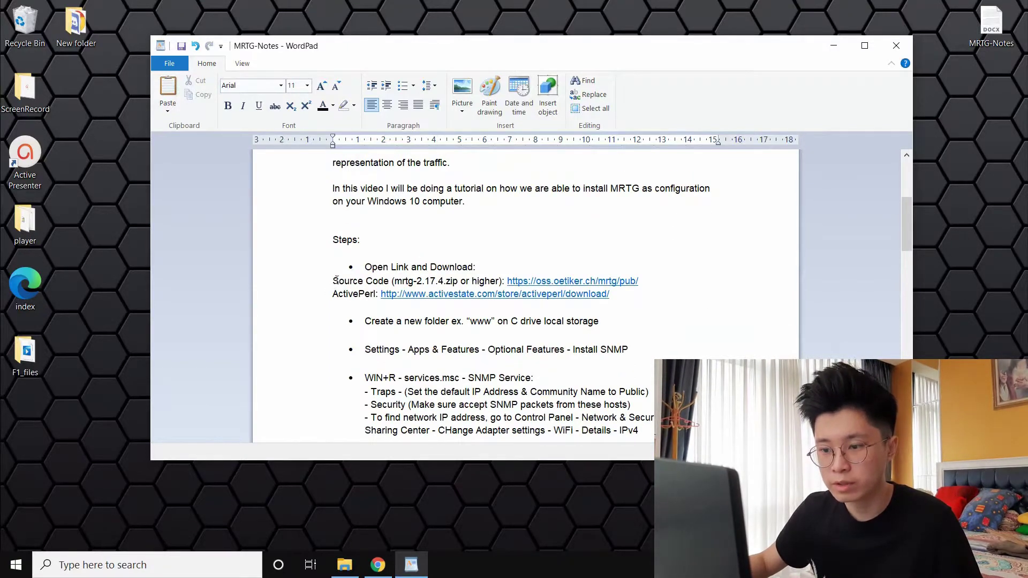
left_click_drag(344, 275, 444, 283)
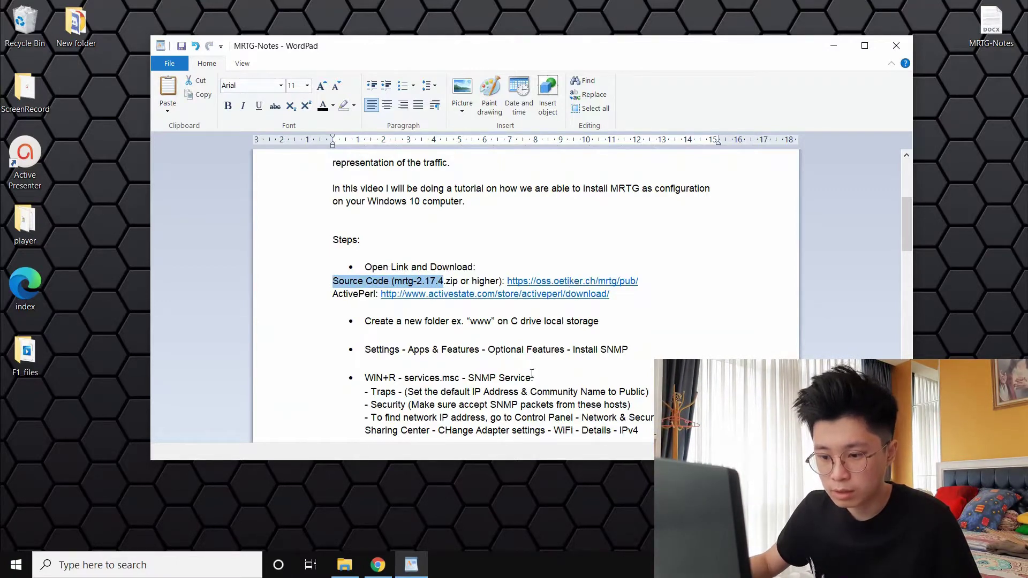
left_click(378, 564)
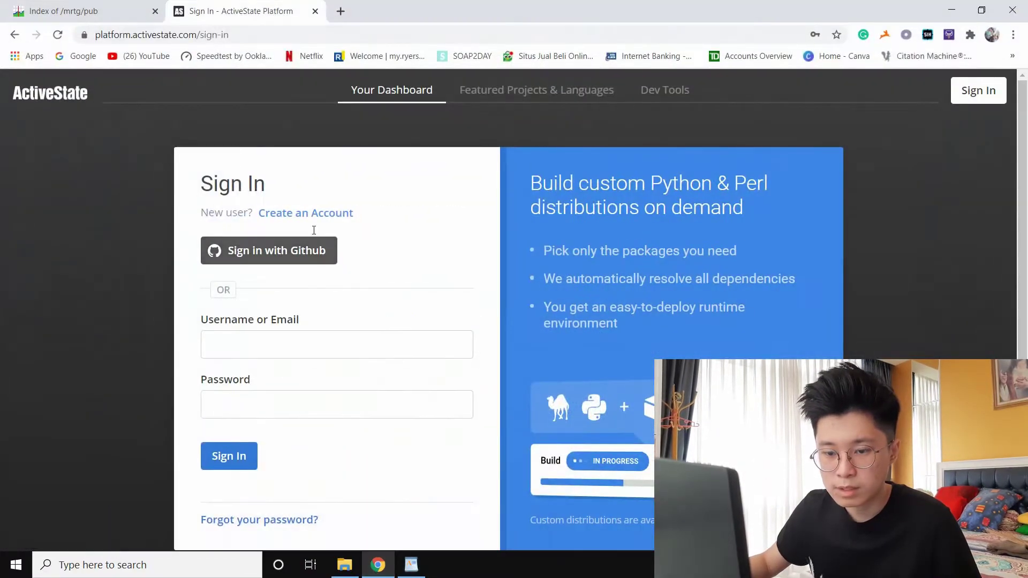
Check the MRTG index for mrtg-2.17.4.zip, then highlight the ActivePerl download line in the notes
left_click(107, 12)
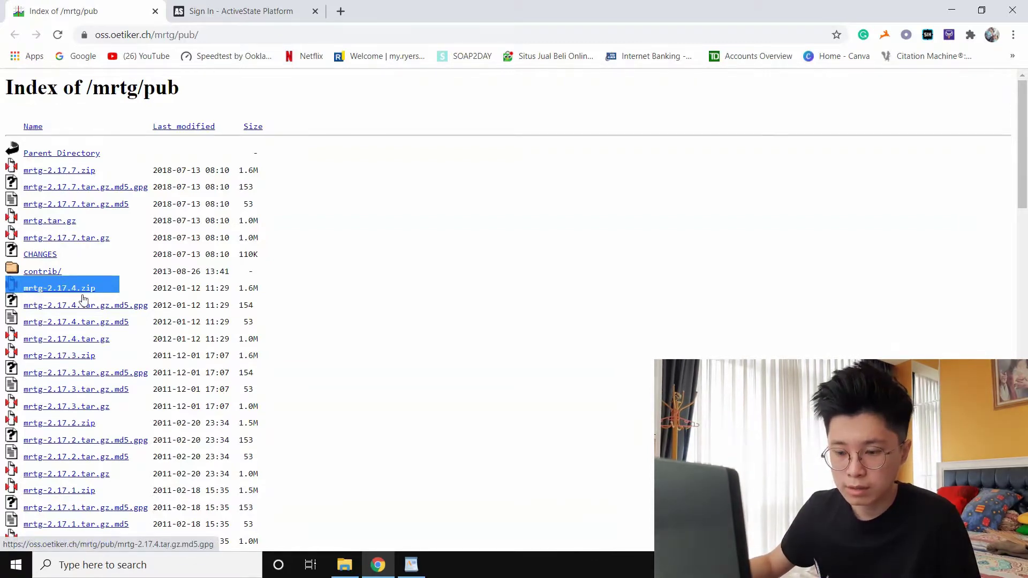
left_click(274, 11)
left_click(411, 564)
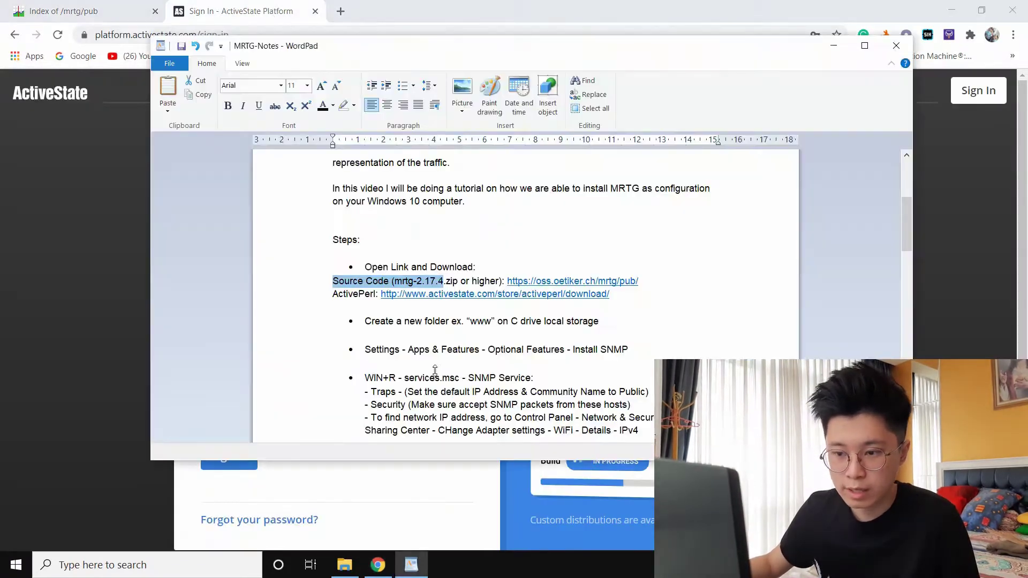
left_click(328, 298)
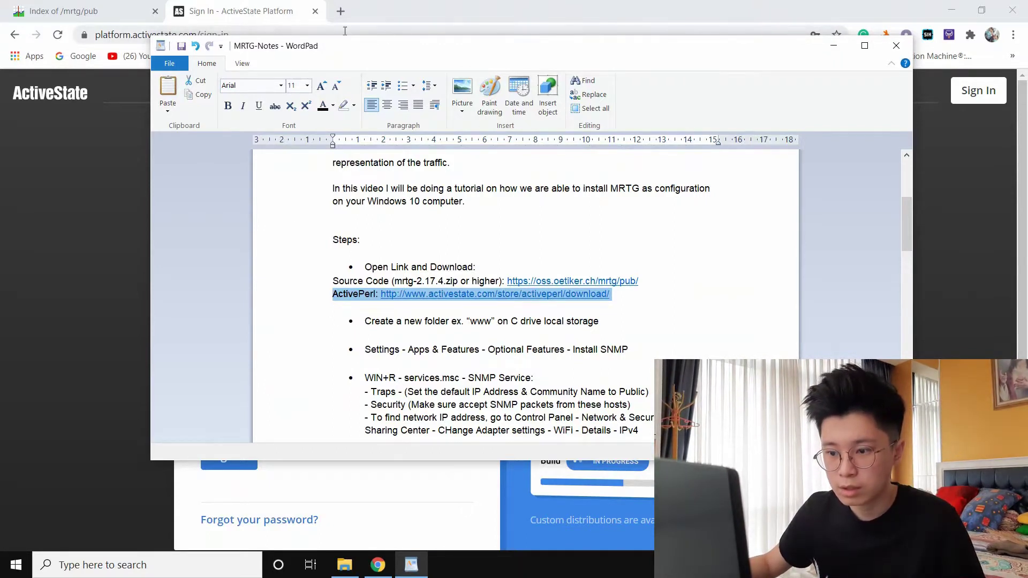
left_click_drag(398, 52, 364, 86)
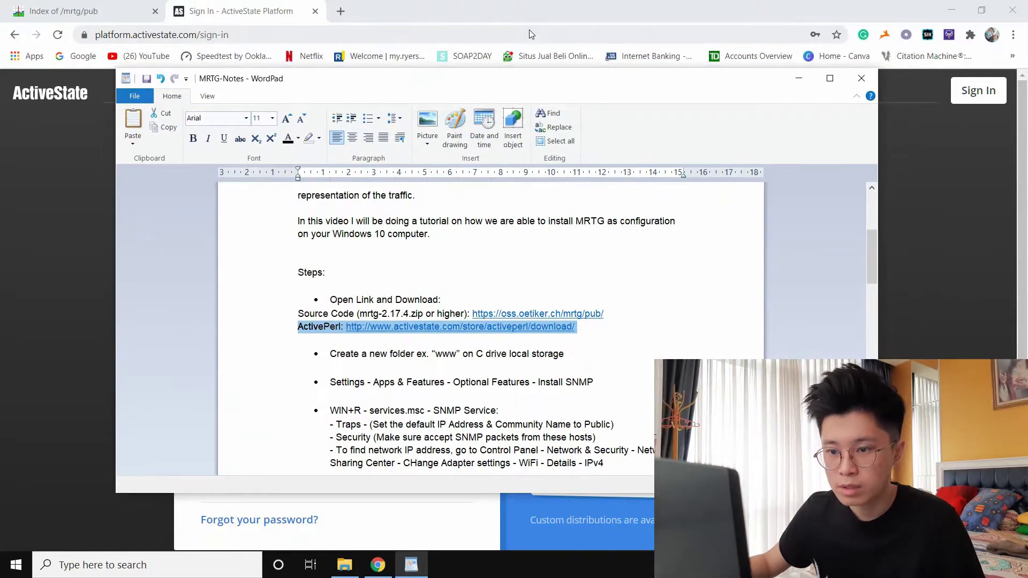
left_click(536, 11)
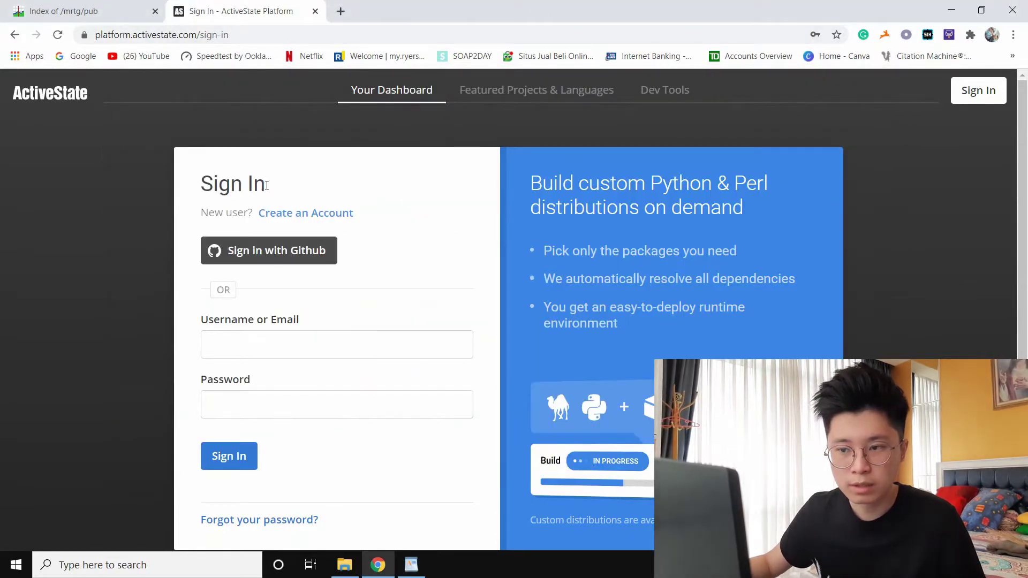
Fill the Username or Email field with the saved account e-mail
left_click_drag(266, 187, 191, 186)
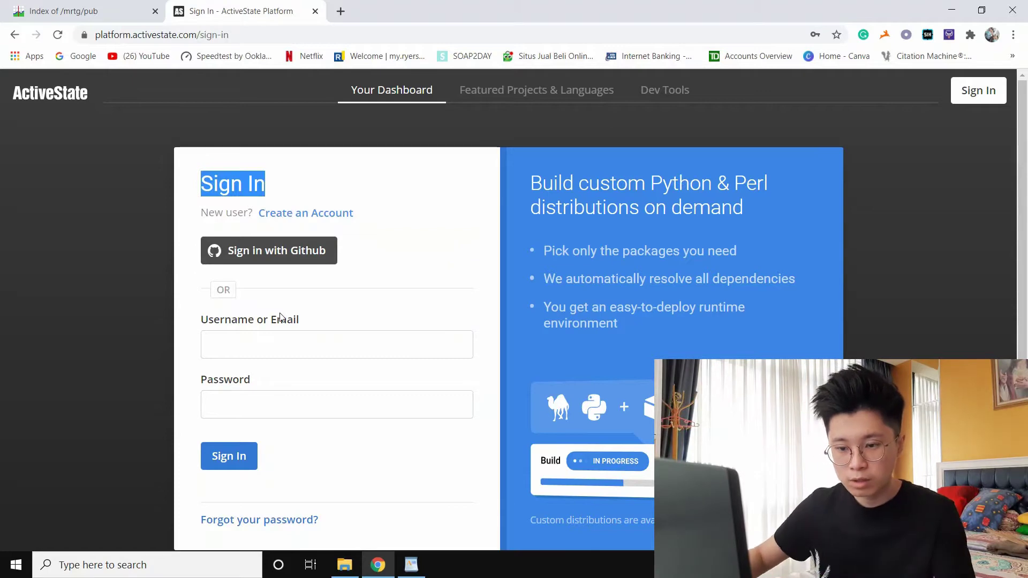
left_click(328, 344)
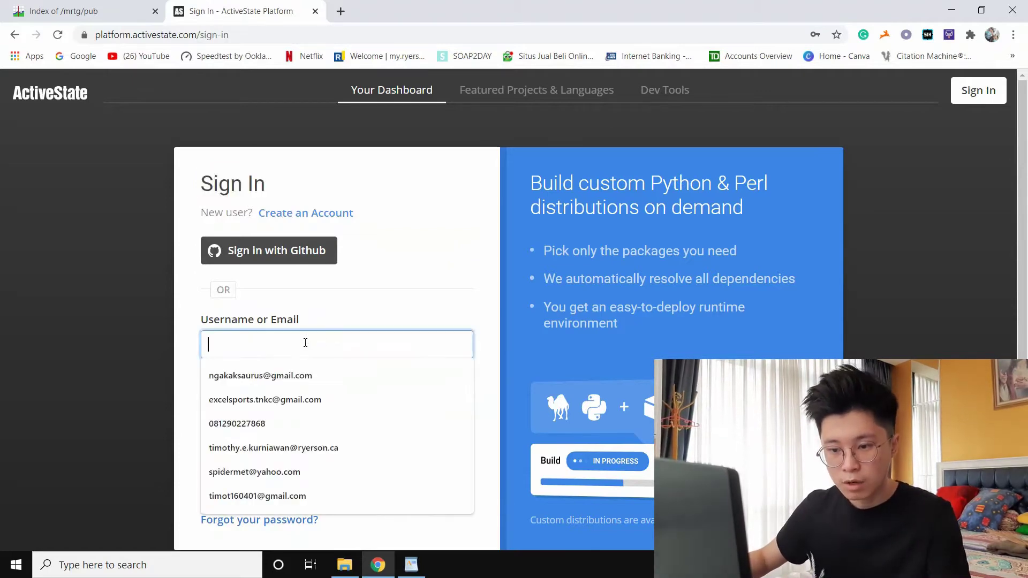
left_click(314, 382)
left_click_drag(356, 349, 179, 344)
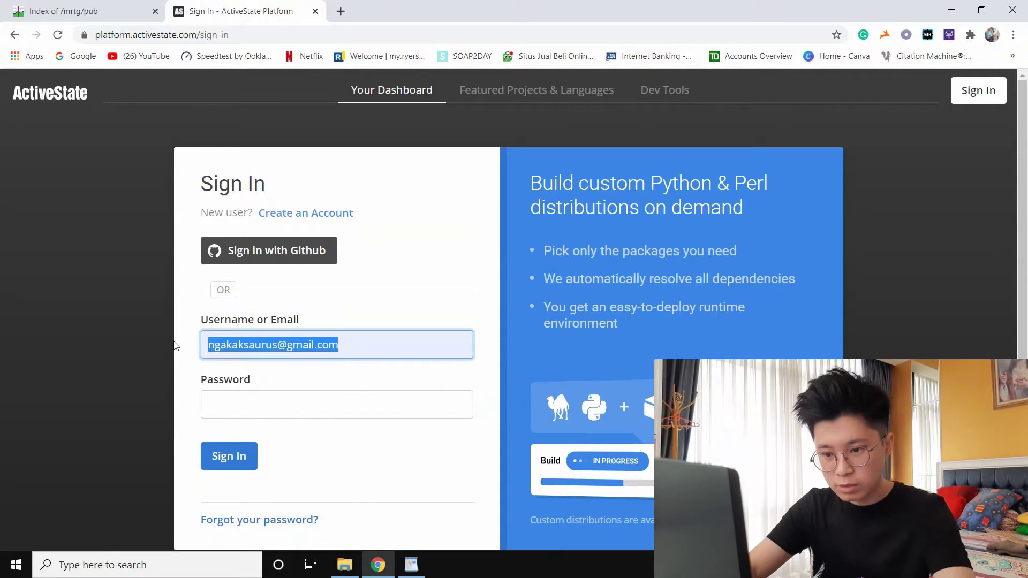
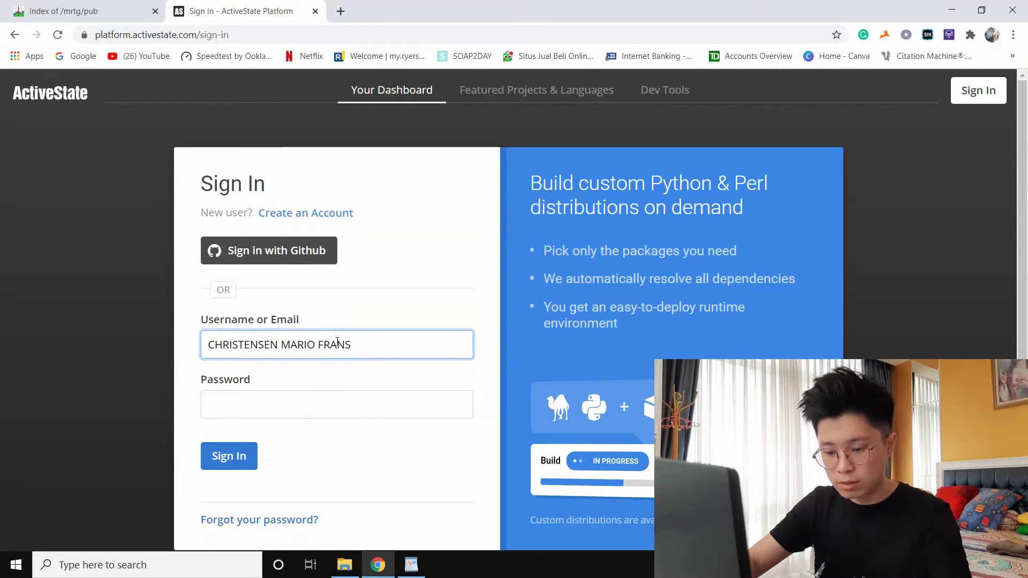
left_click_drag(351, 346, 178, 321)
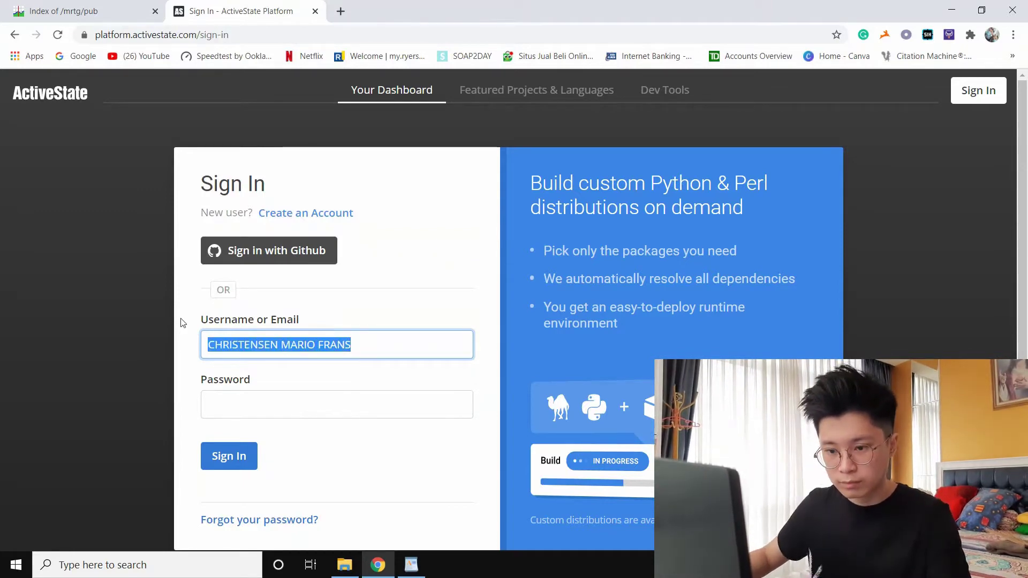
left_click(225, 374)
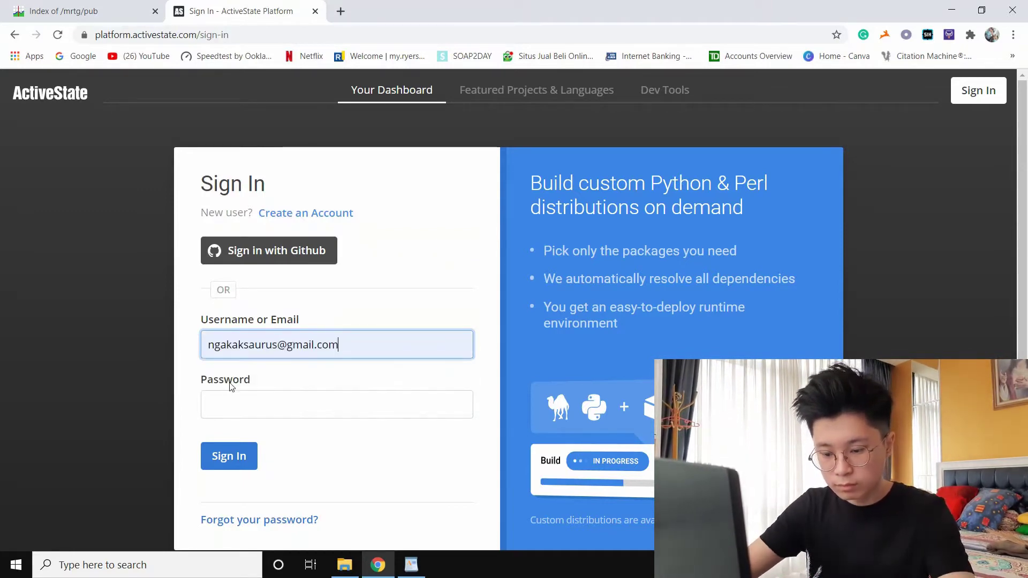
Enter the account password and submit the ActiveState sign-in form
left_click(233, 405)
type("•••")
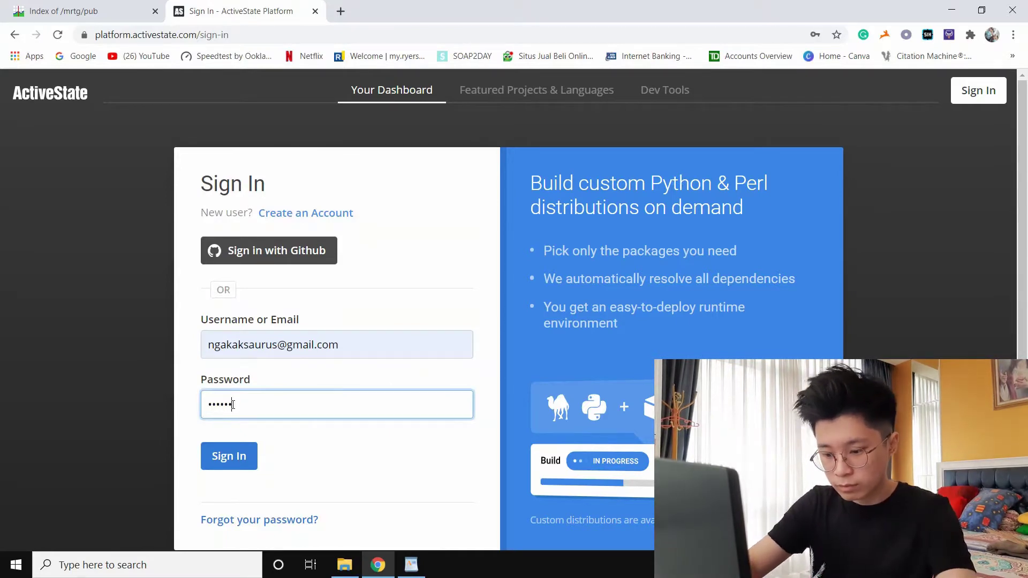
type("•••")
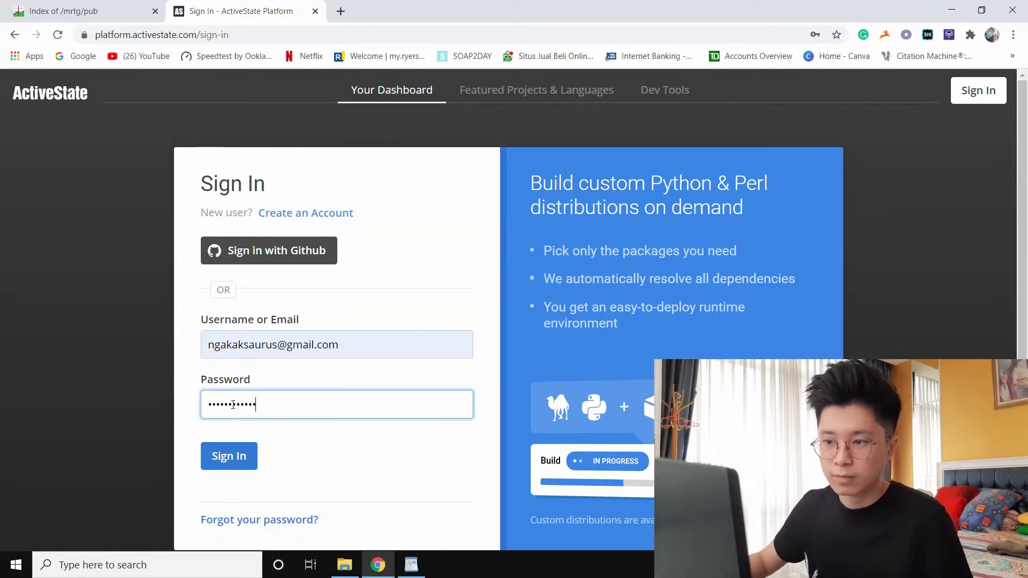
key("Return")
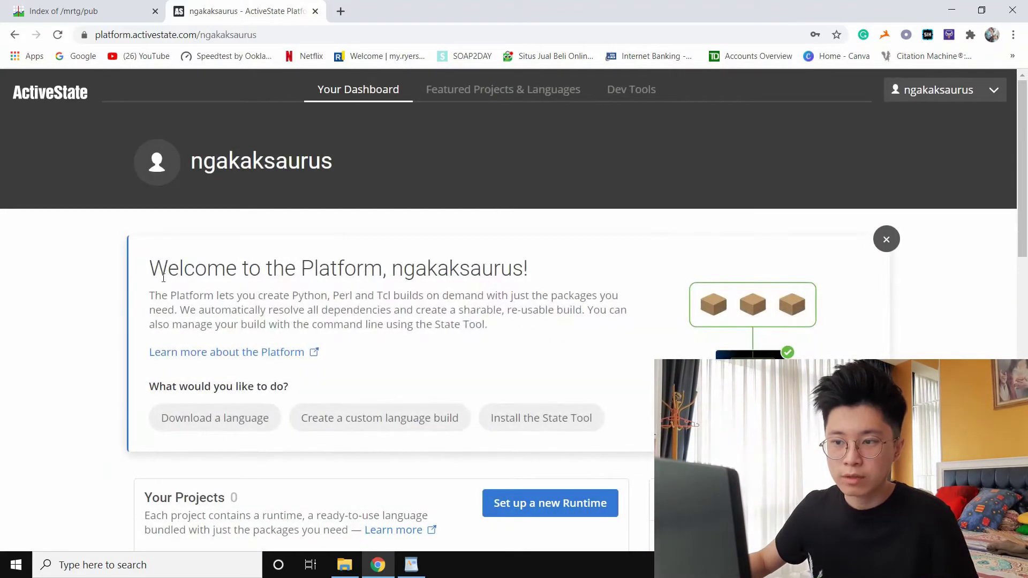
Navigate to the ActivePerl 5.28 project and show its downloadable builds
left_click_drag(163, 277, 548, 266)
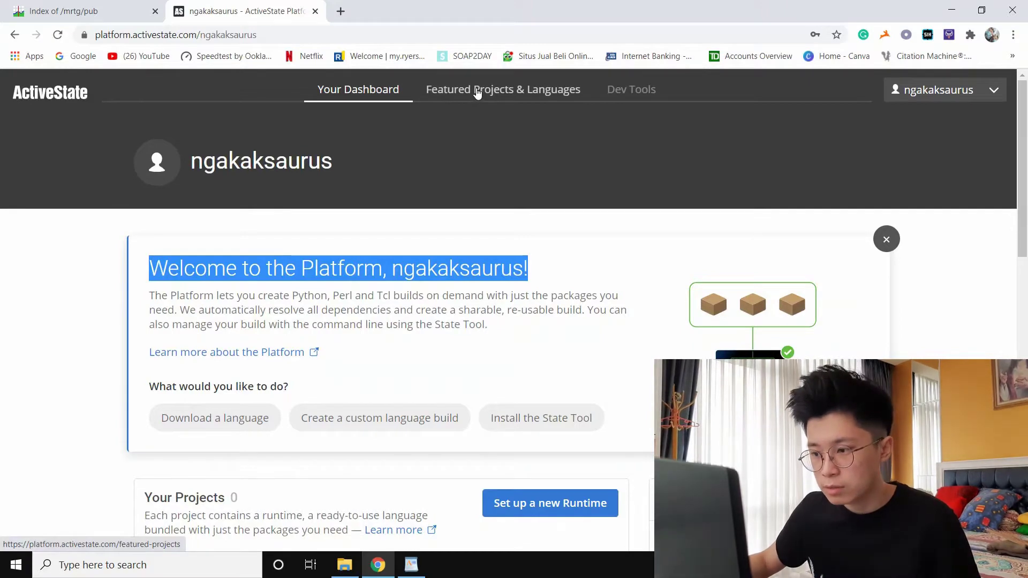
left_click(471, 100)
scroll(712, 289, "down", 2)
left_click_drag(721, 246, 876, 331)
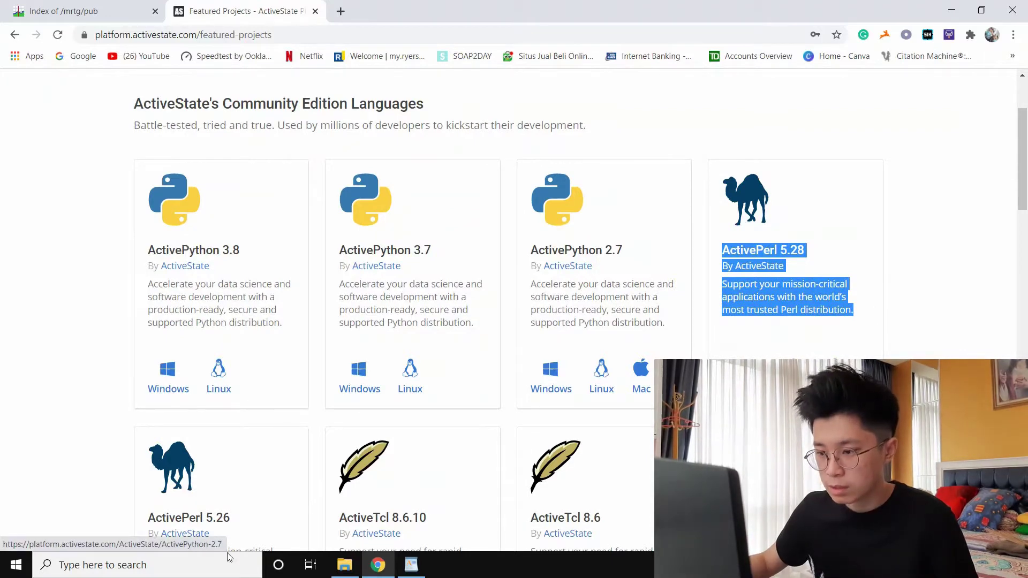
left_click(742, 379)
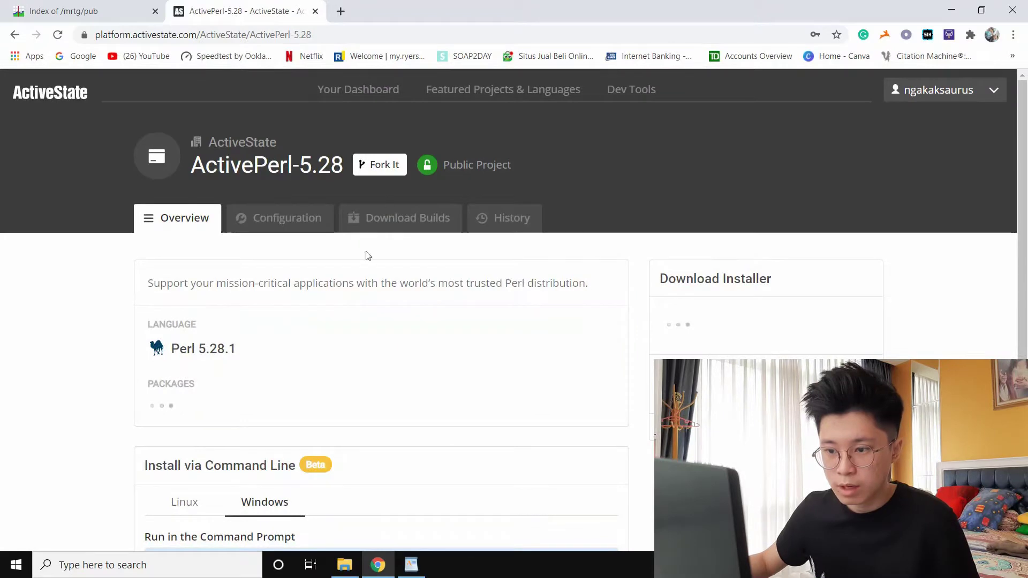
left_click(392, 220)
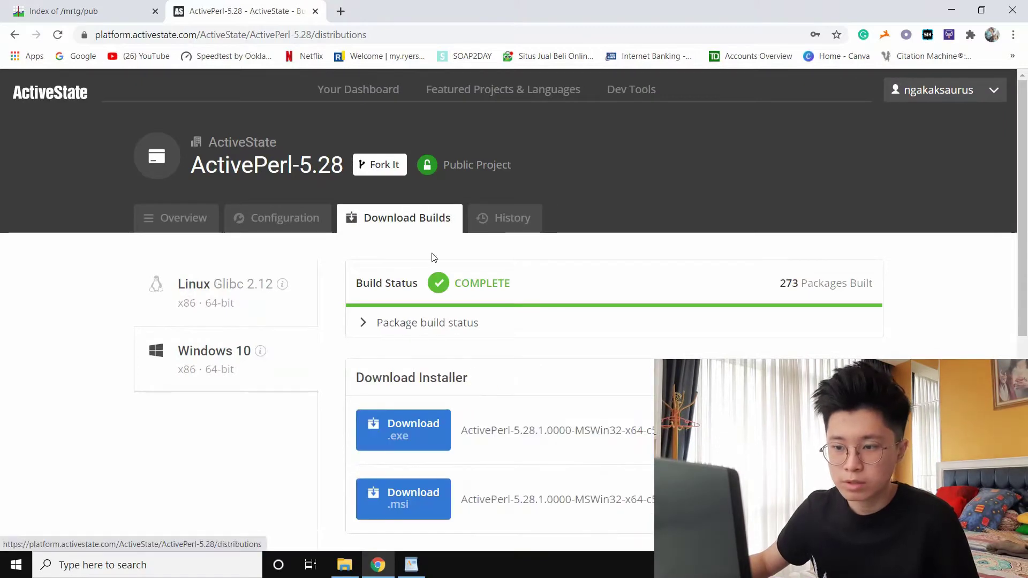
Note both ActivePerl installer file names, then return to the MRTG listing and minimize Chrome
scroll(499, 259, "down", 3)
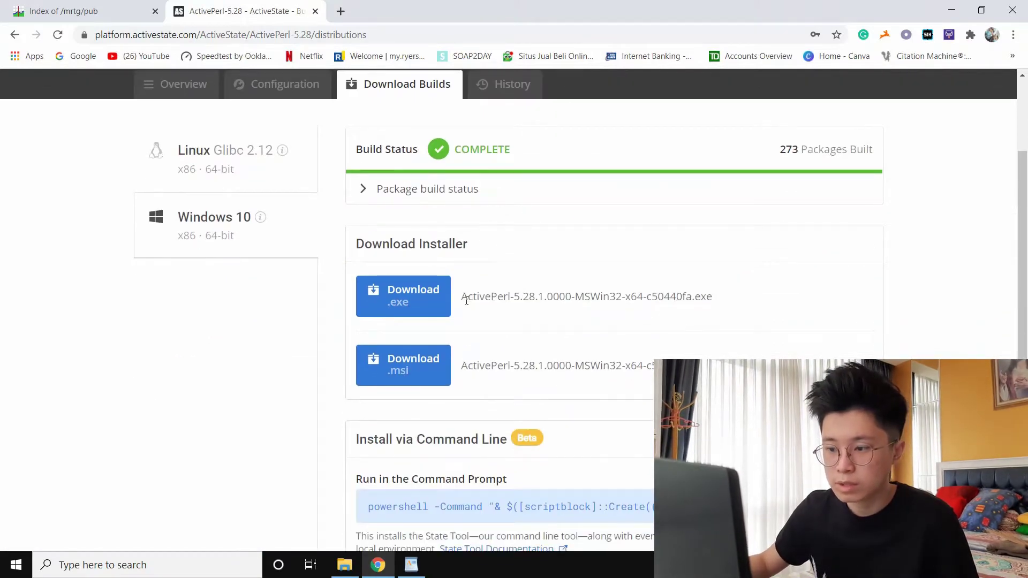
left_click_drag(466, 301, 615, 367)
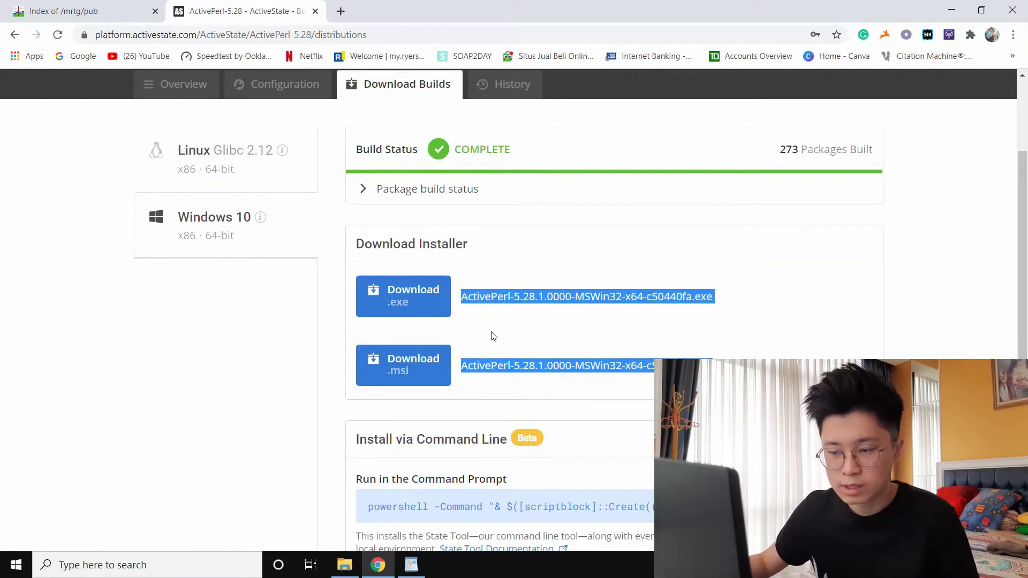
left_click(112, 16)
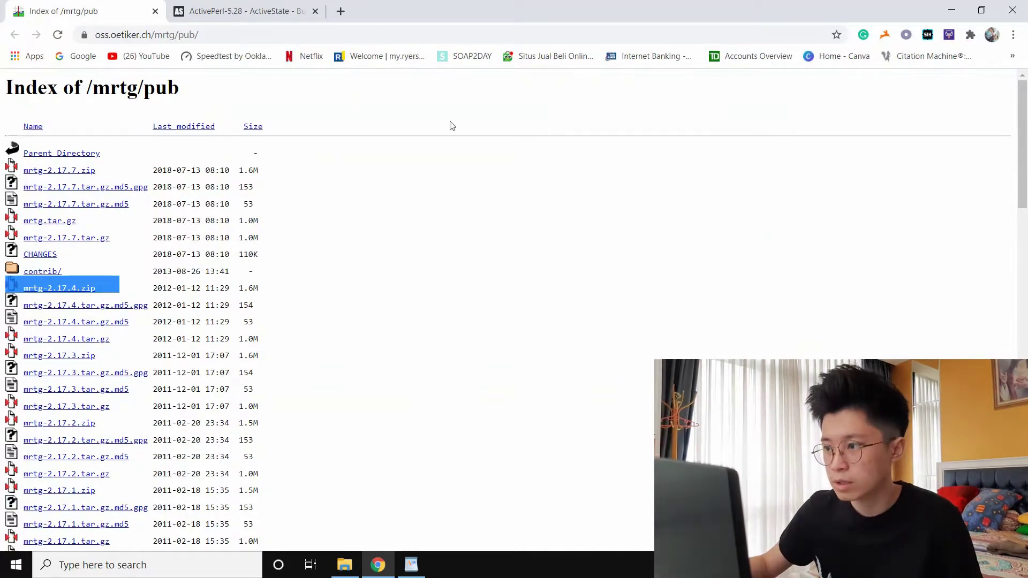
left_click(947, 12)
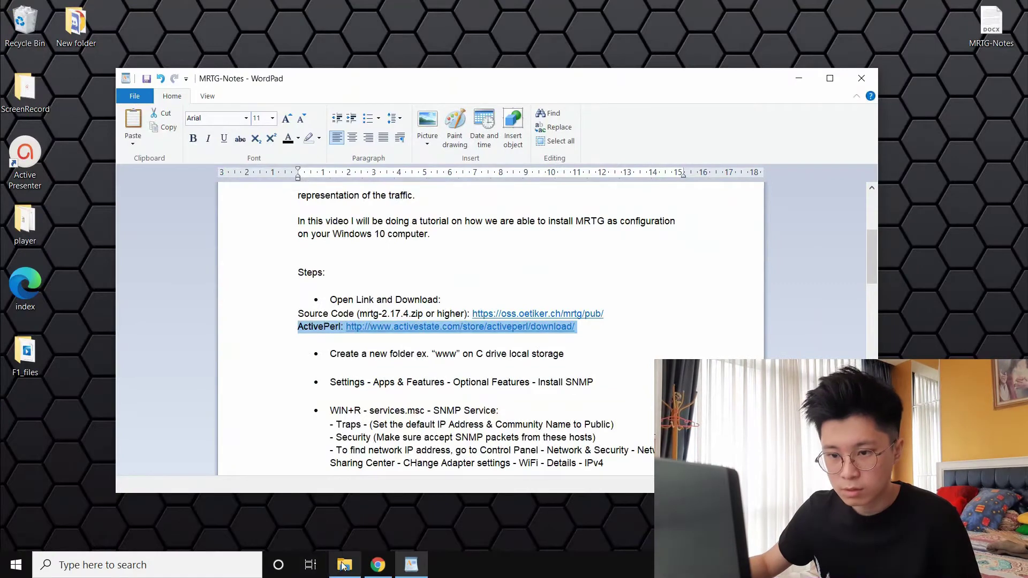
In Downloads, launch the ActivePerl-5.28.1 .msi installer to open its Setup Wizard
left_click(344, 564)
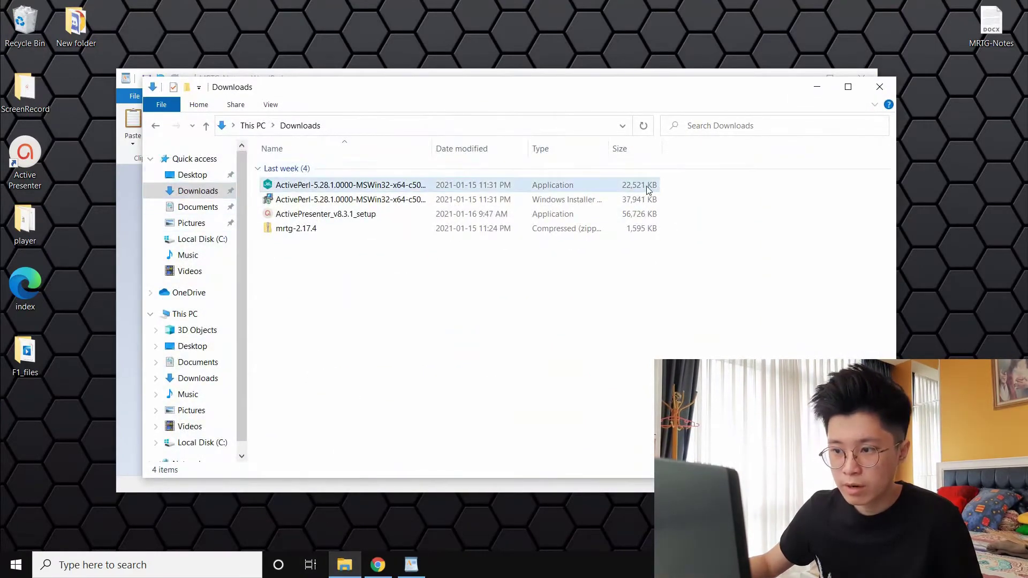
left_click_drag(672, 199, 603, 186)
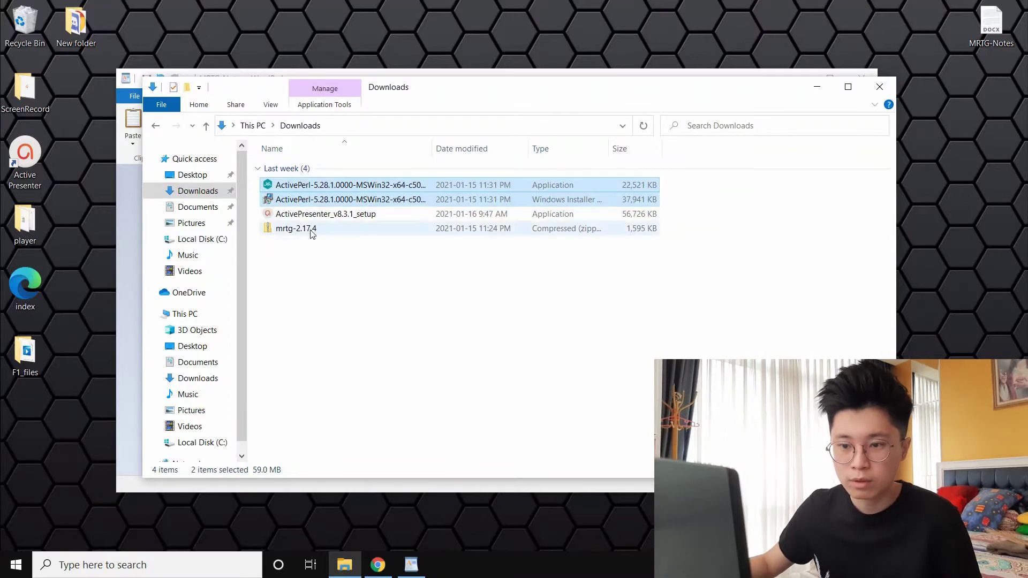
left_click(293, 230)
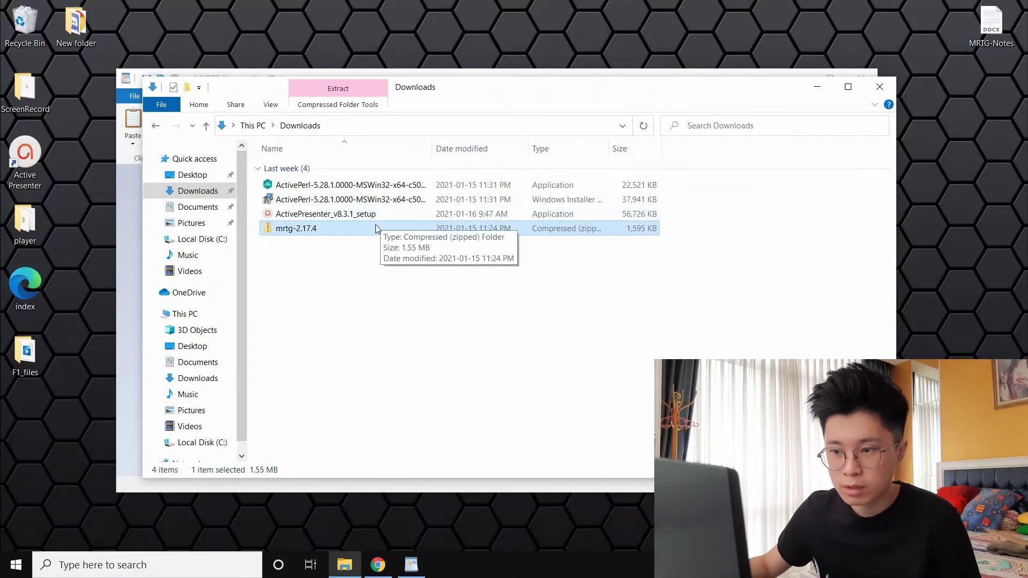
double_click(354, 202)
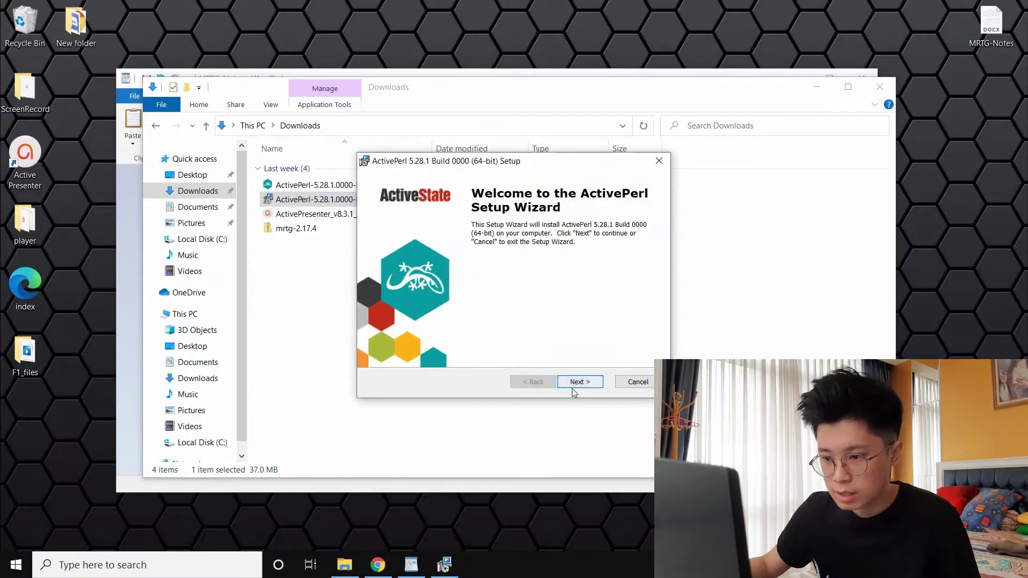
Accept the licence, choose the Typical setup type, and install ActivePerl 5.28.1
left_click(579, 382)
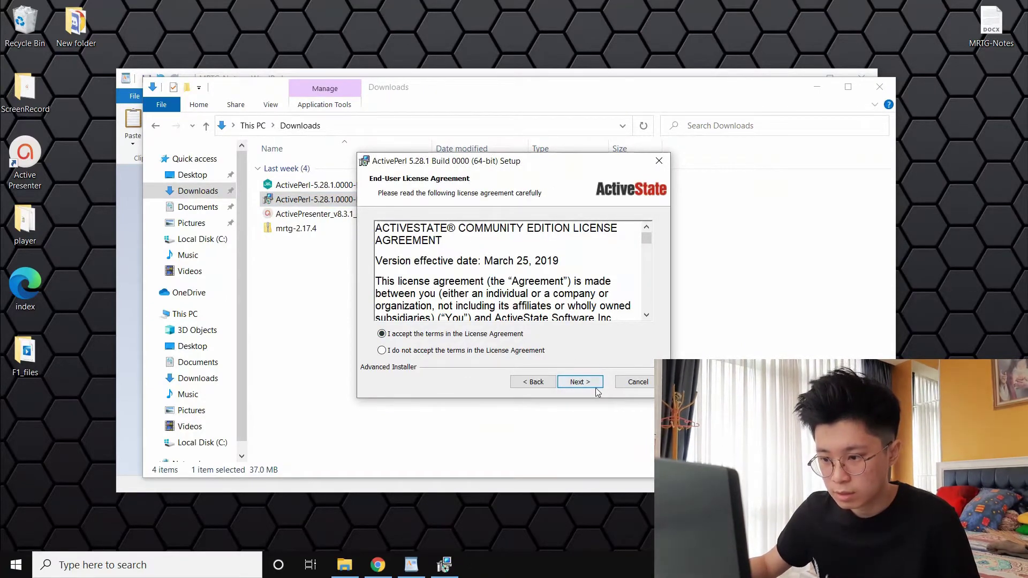
left_click(591, 385)
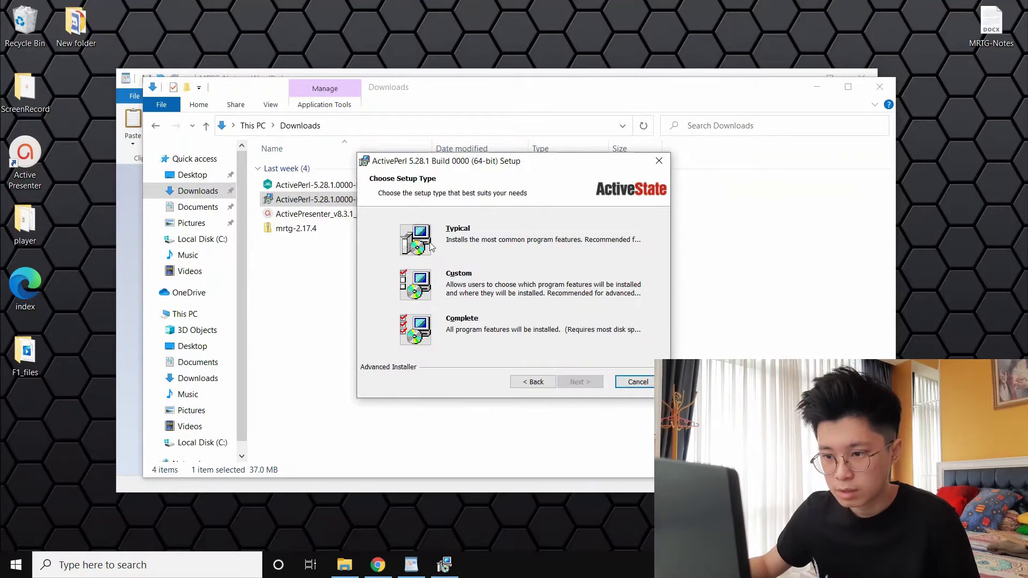
left_click(431, 246)
left_click(583, 382)
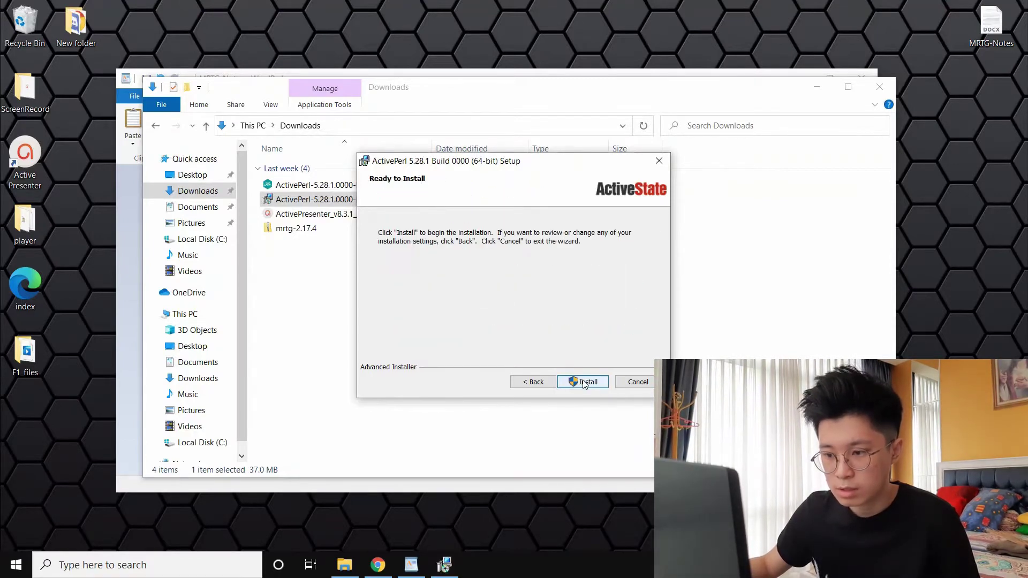
left_click(584, 383)
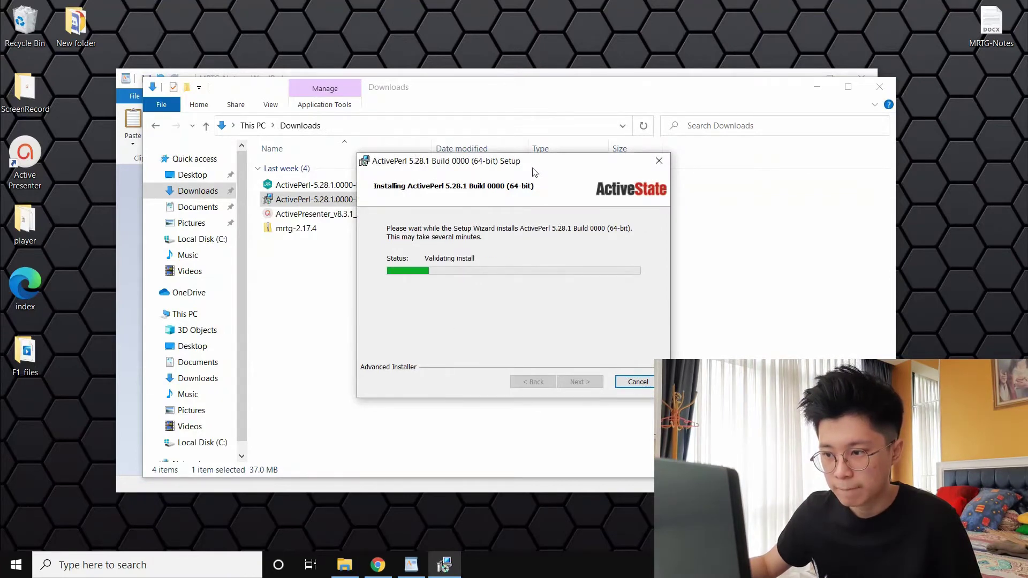
Start Extract All on the mrtg-2.17.4 zip archive in Downloads
left_click_drag(612, 167, 857, 185)
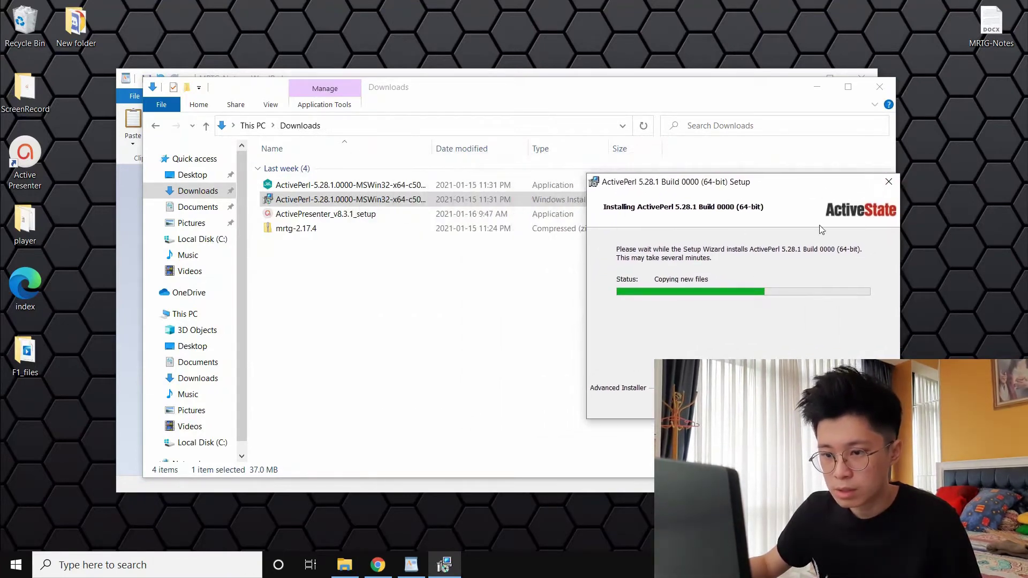
left_click(318, 274)
left_click(317, 273)
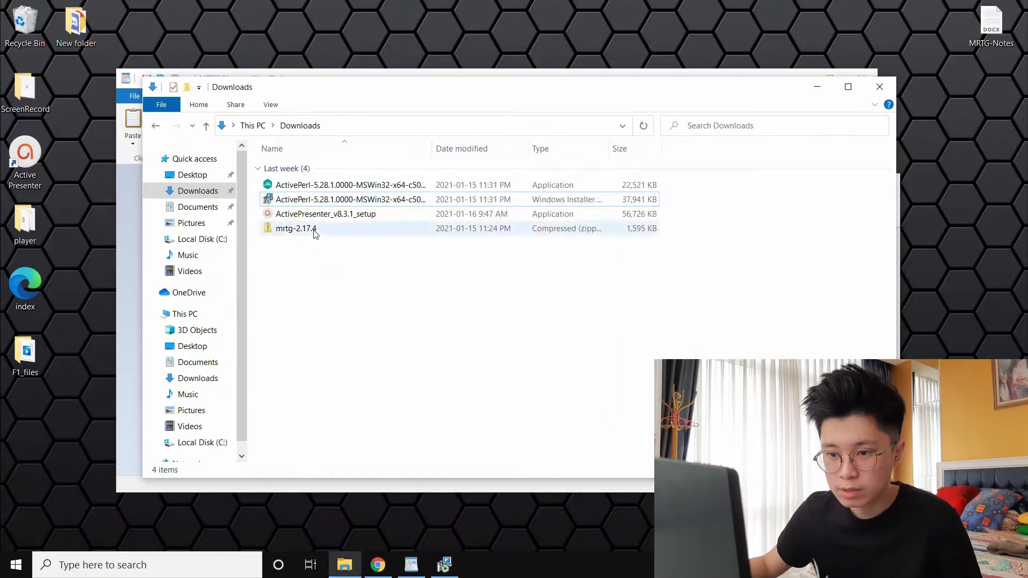
left_click(315, 230)
right_click(315, 233)
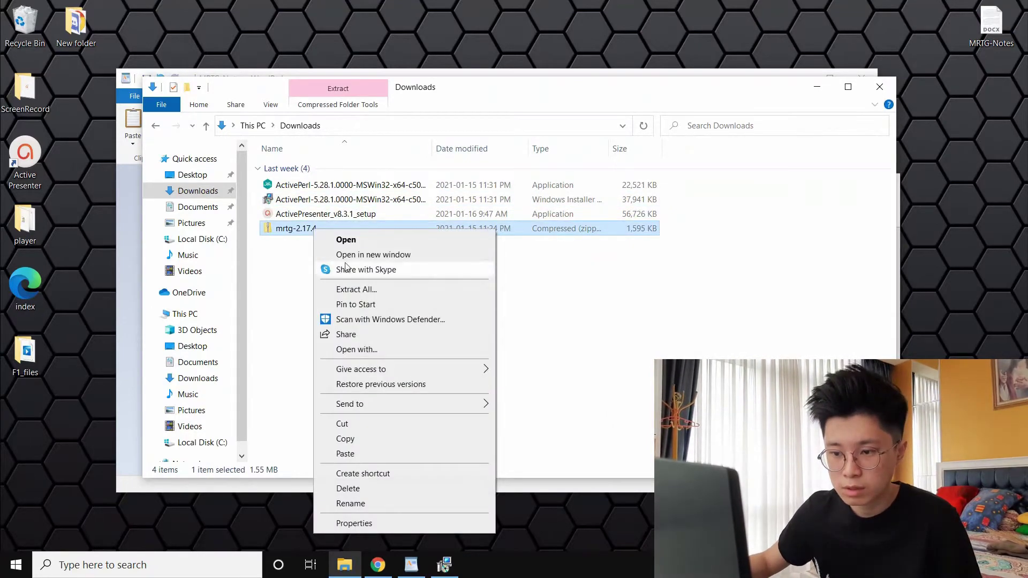
left_click(376, 291)
Create a new mrtg folder on C: and choose it as the extraction destination
left_click(643, 223)
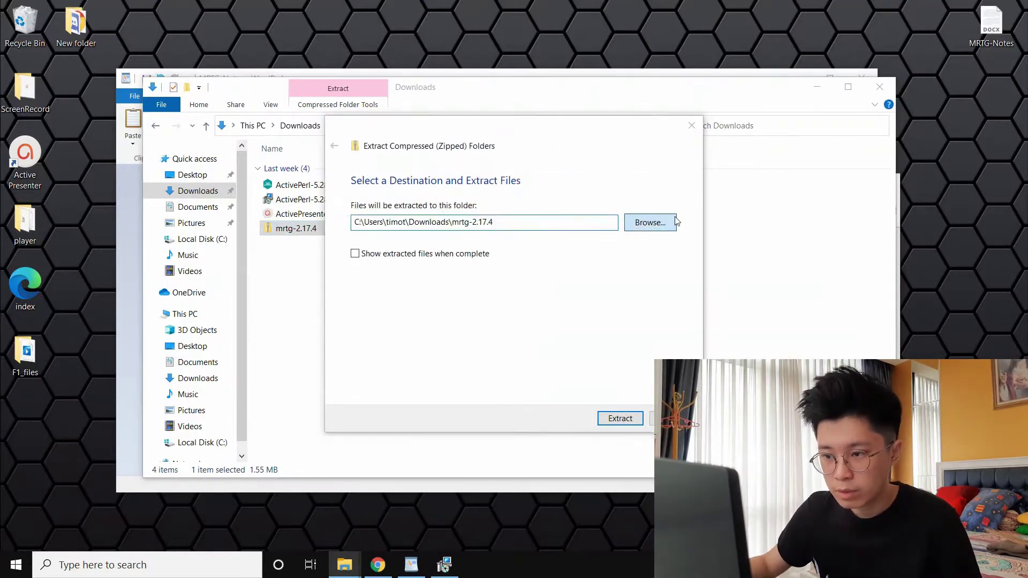
left_click_drag(595, 183, 671, 170)
left_click(289, 404)
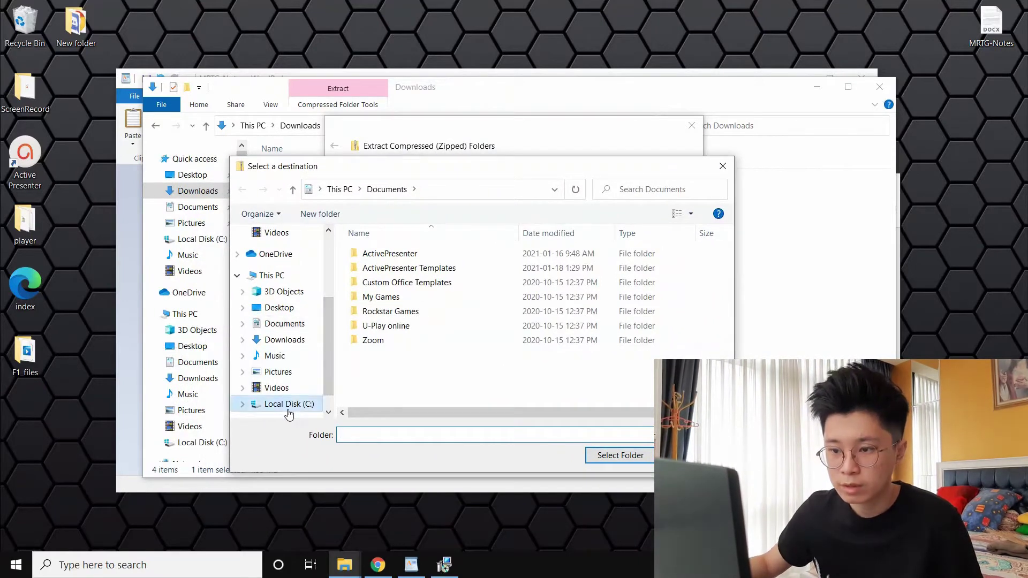
right_click(409, 365)
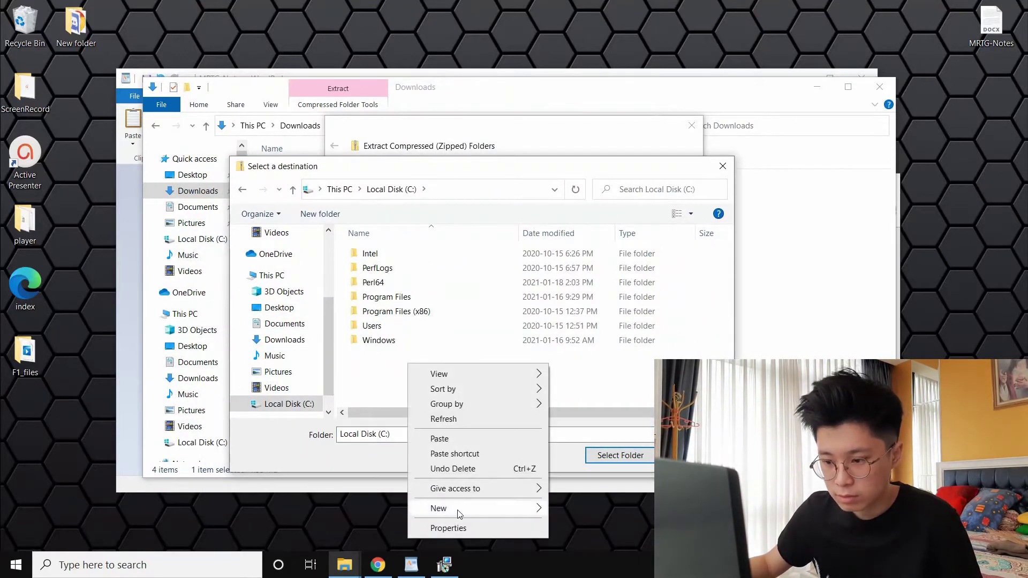
mouse_move(467, 509)
left_click(575, 509)
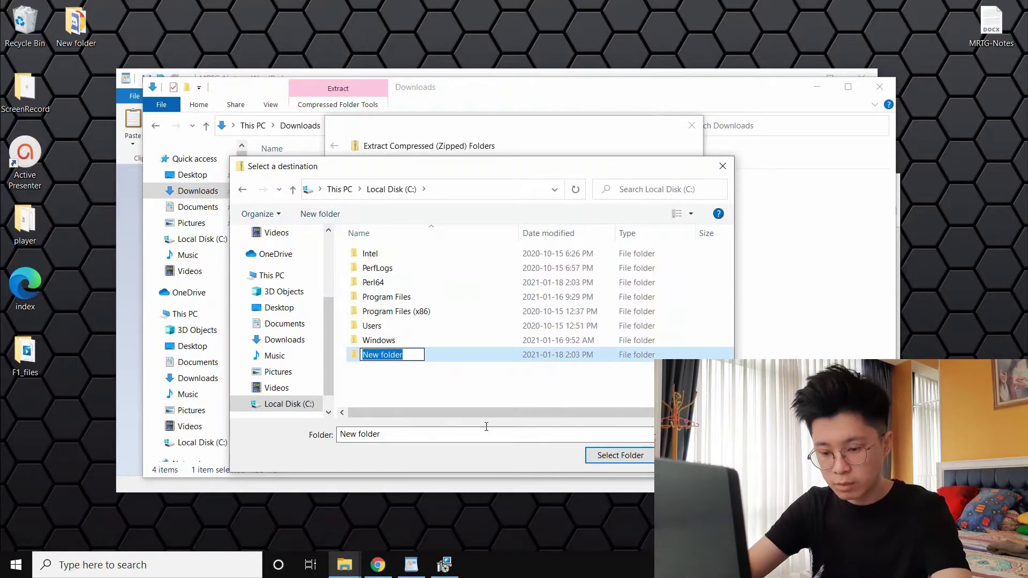
type("mrtg")
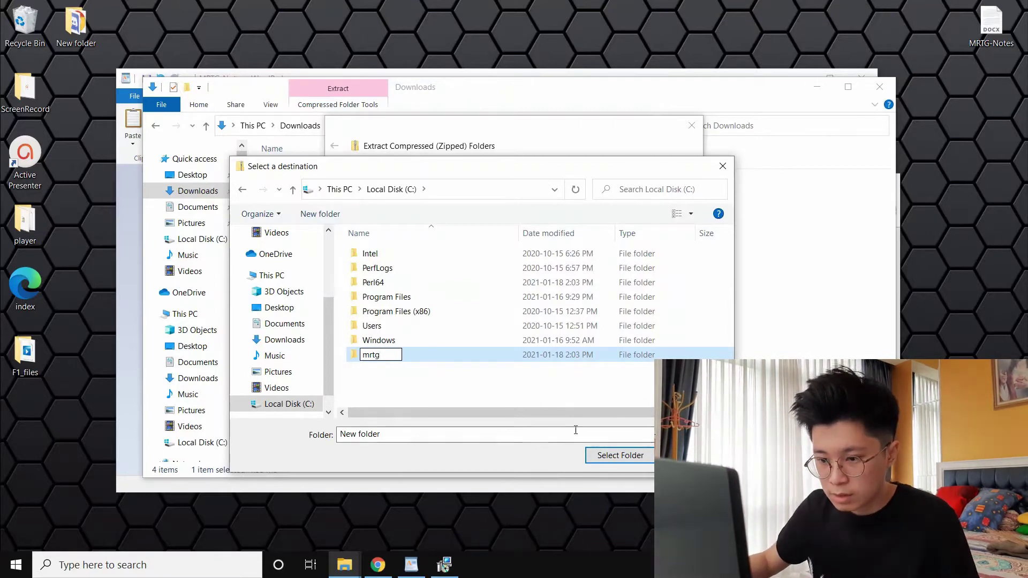
left_click(580, 390)
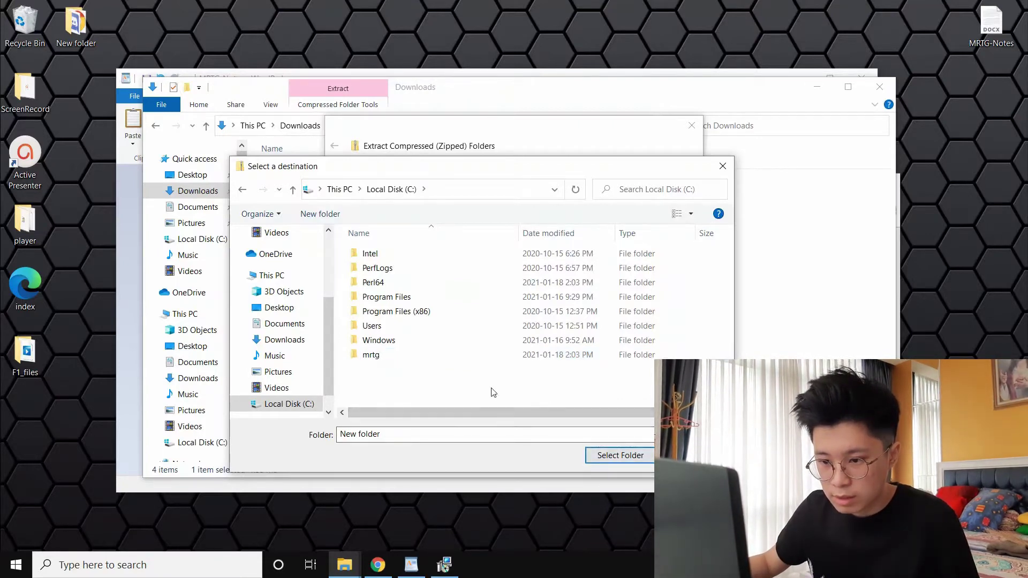
left_click(458, 353)
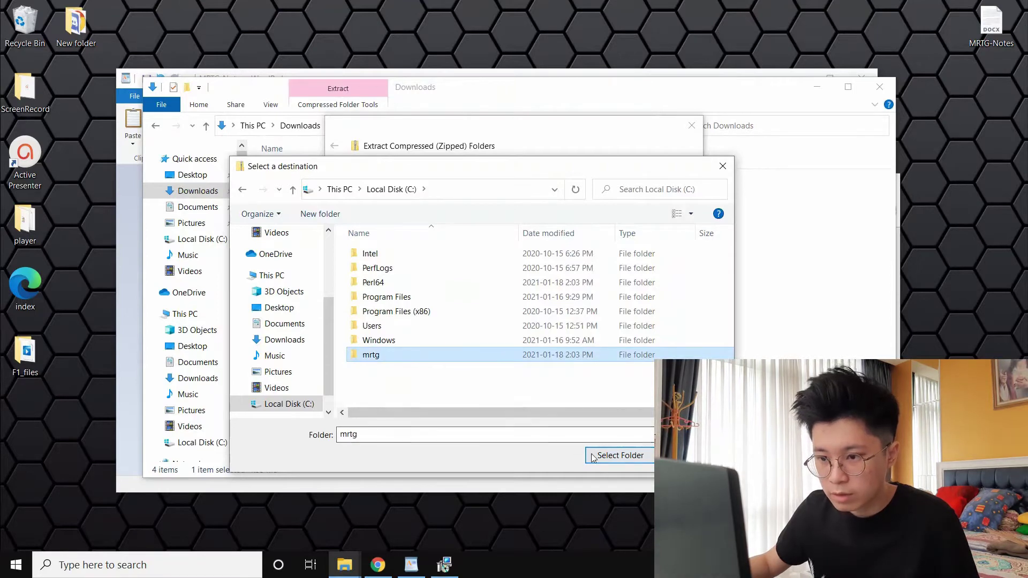
left_click(620, 454)
Extract the MRTG files into C:\mrtg and open Local Disk (C:) to check
double_click(388, 224)
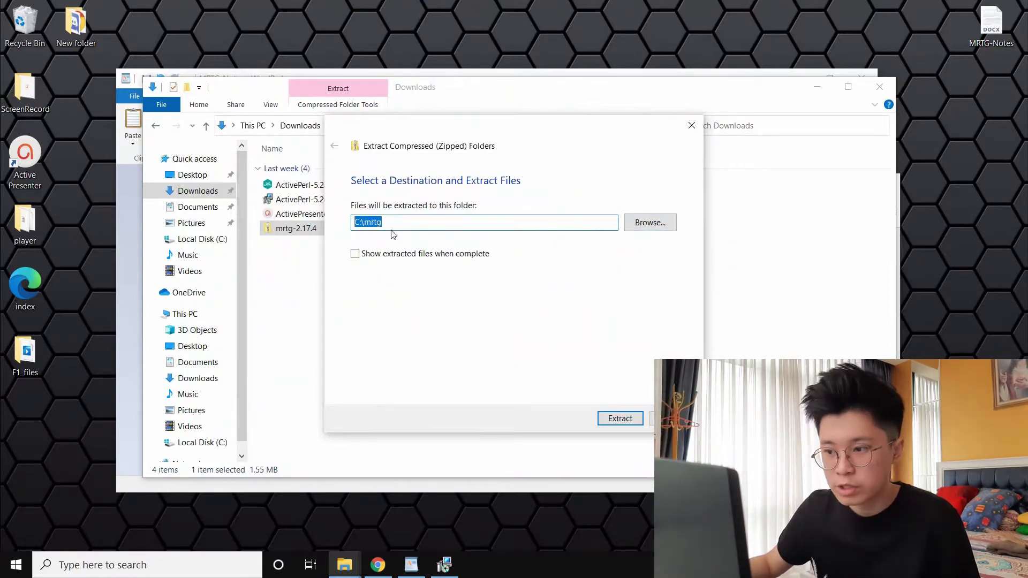
left_click(613, 423)
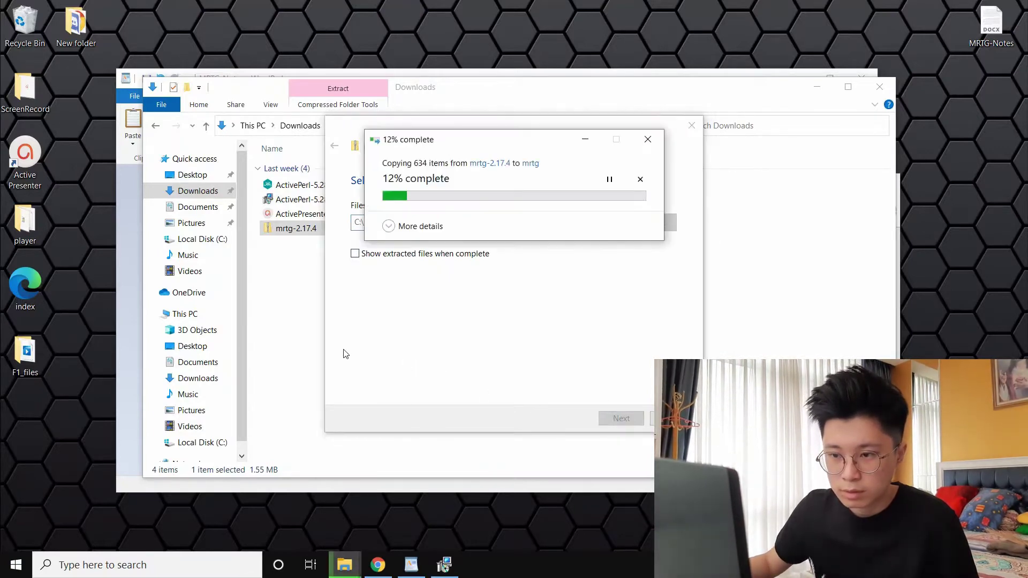
left_click(601, 317)
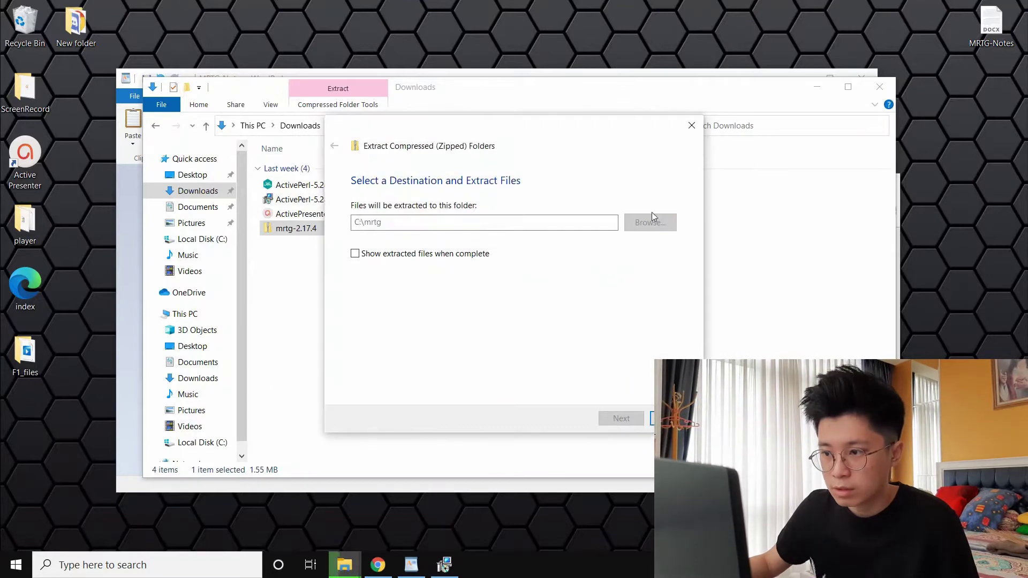
left_click(691, 125)
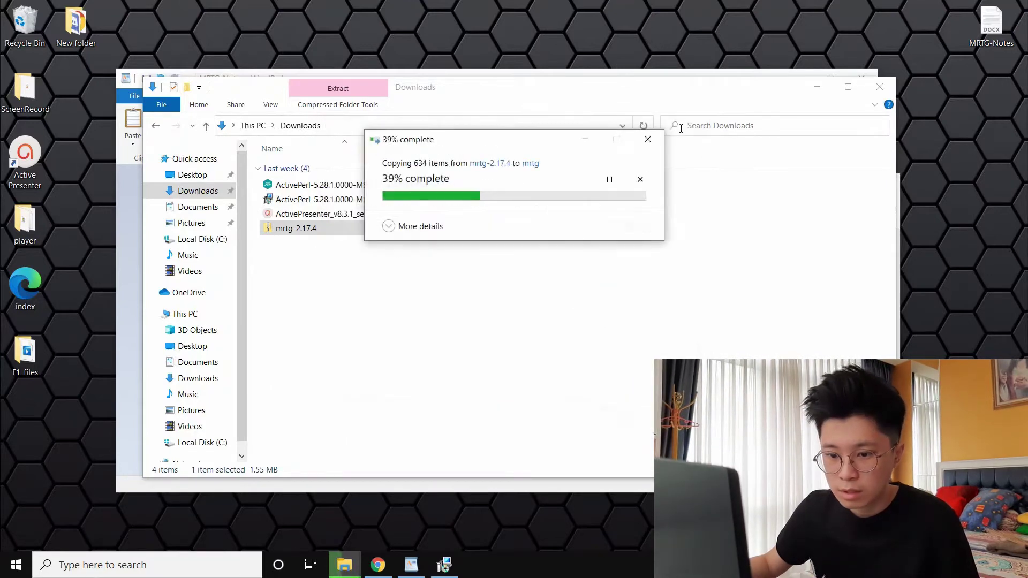
left_click(203, 442)
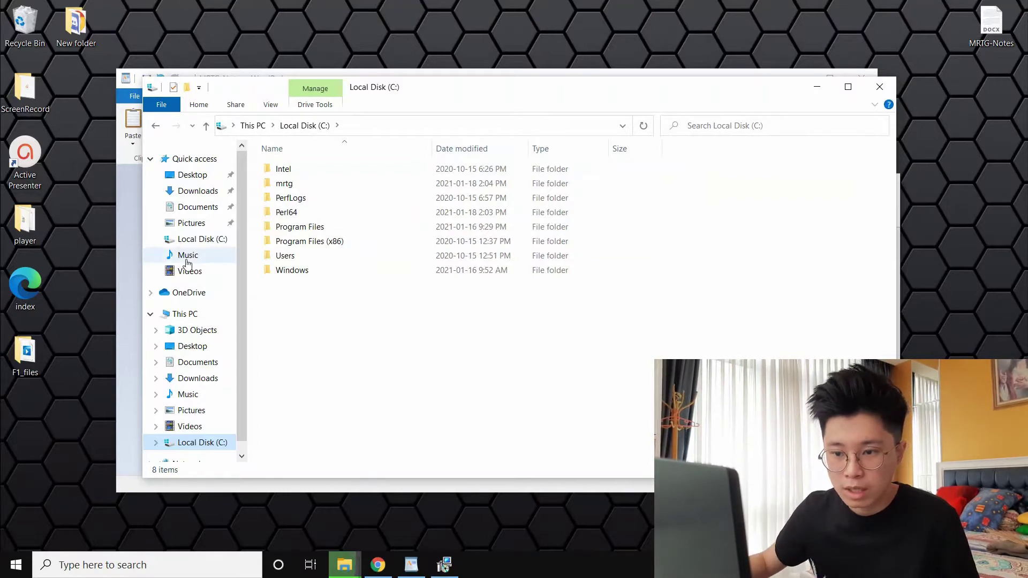
Create a new folder named www on the C: drive
right_click(340, 307)
mouse_move(471, 453)
left_click(511, 452)
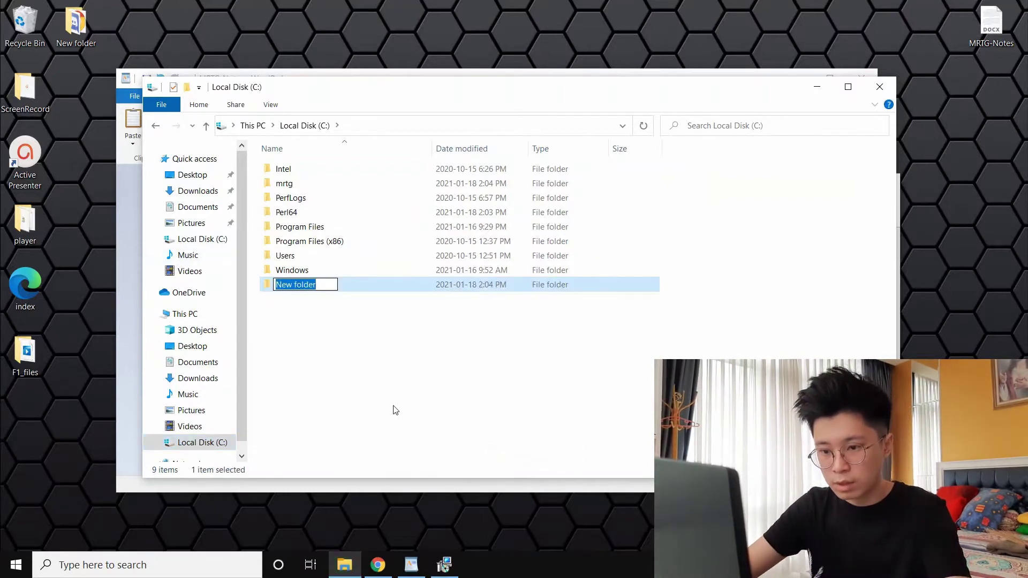
type("www")
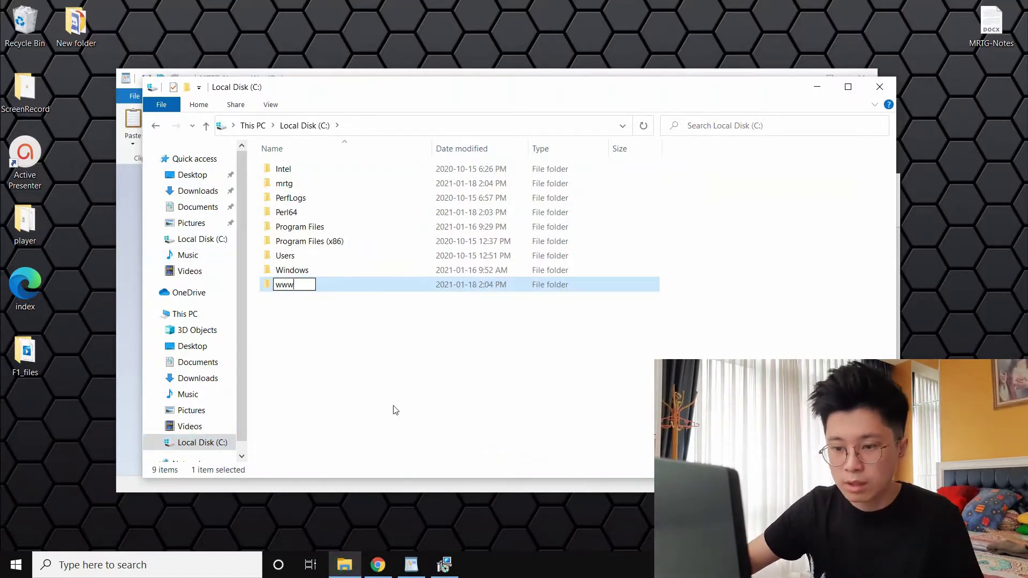
key("Return")
Open www to confirm it is empty, then return to Local Disk (C:)
double_click(427, 286)
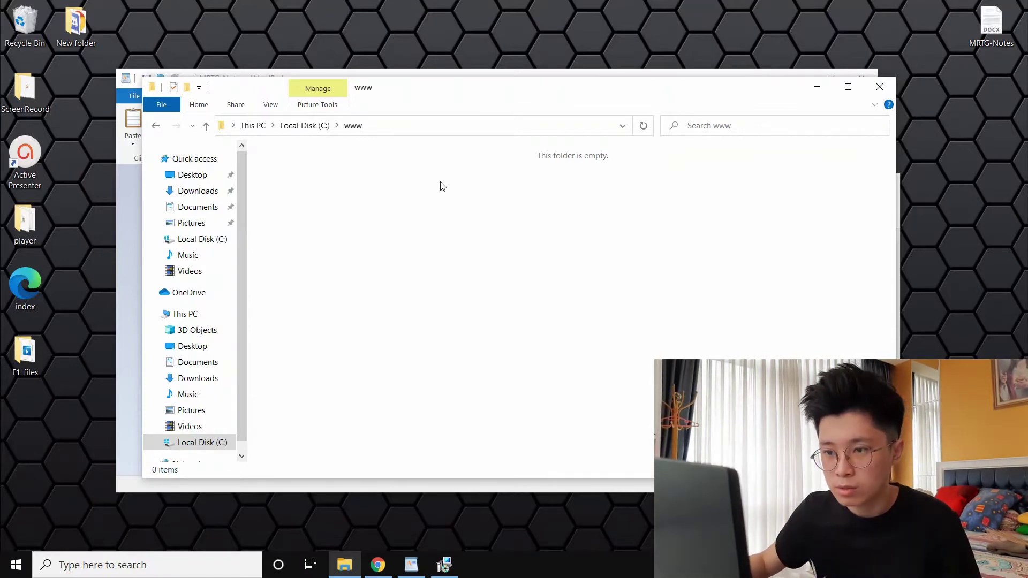
left_click_drag(476, 88, 450, 334)
left_click(325, 134)
left_click(495, 79)
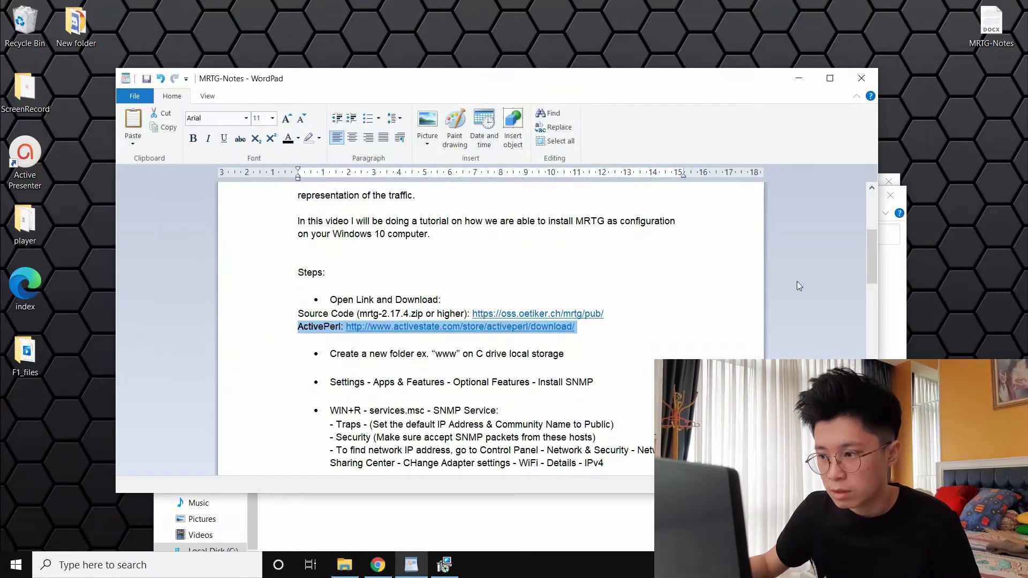
Minimize the C: drive window and arrange WordPad beside the ActivePerl setup dialog
left_click(897, 301)
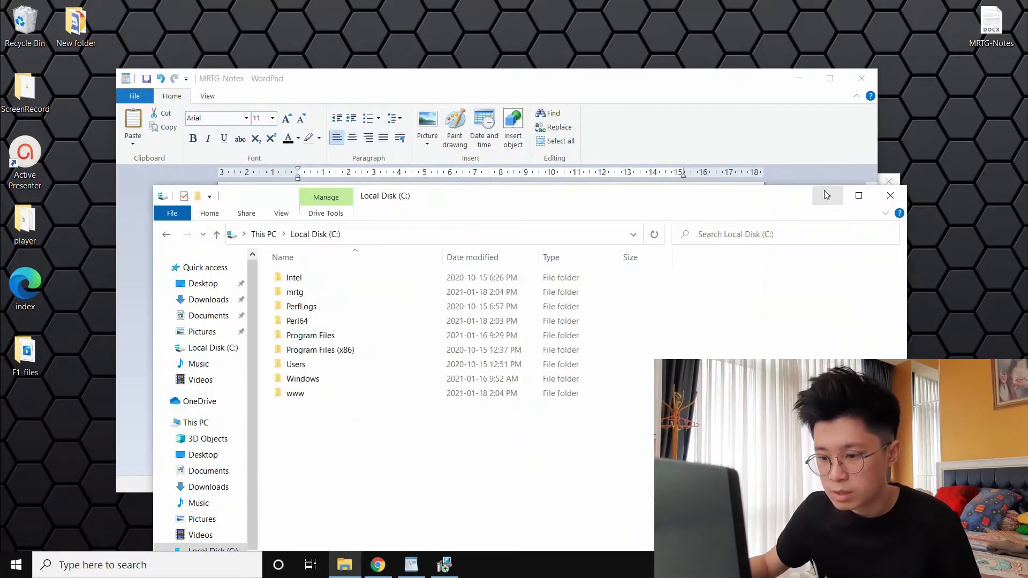
left_click(826, 195)
left_click_drag(661, 85, 466, 74)
left_click(762, 248)
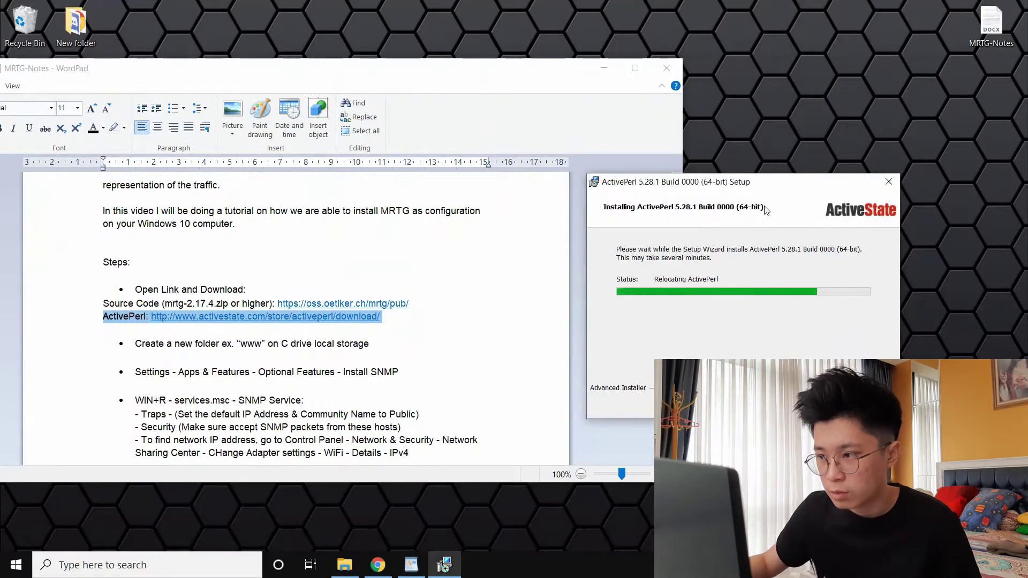
left_click_drag(758, 187, 873, 73)
left_click_drag(413, 71, 592, 42)
Highlight the notes step about installing SNMP from Optional Features
left_click(535, 325)
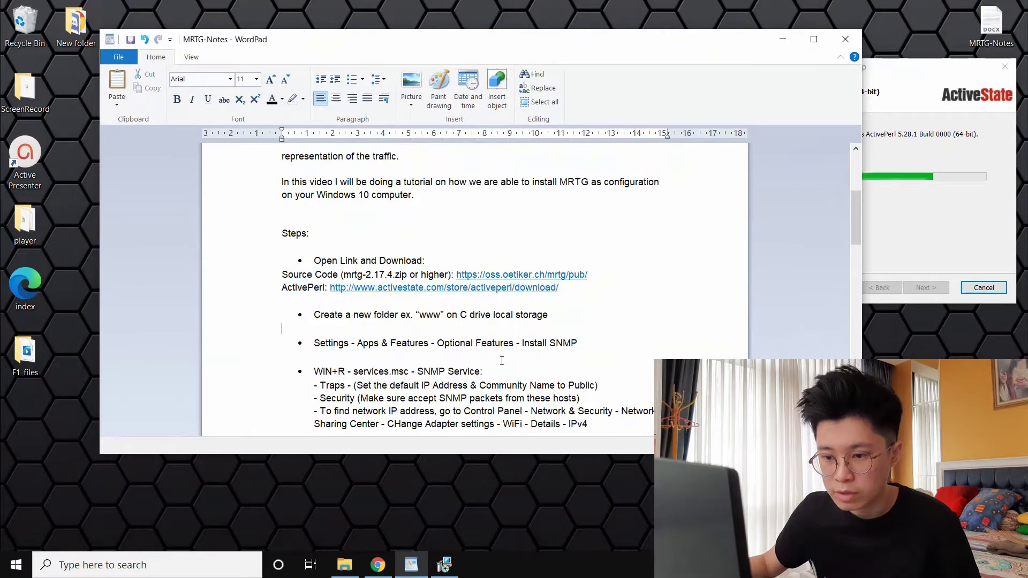
left_click_drag(315, 346, 592, 348)
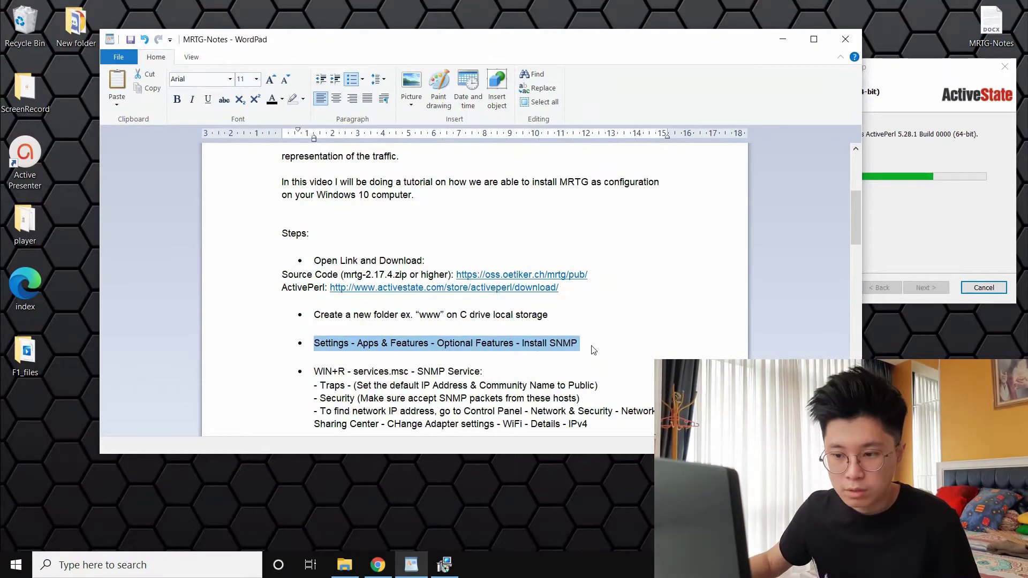
left_click(2, 560)
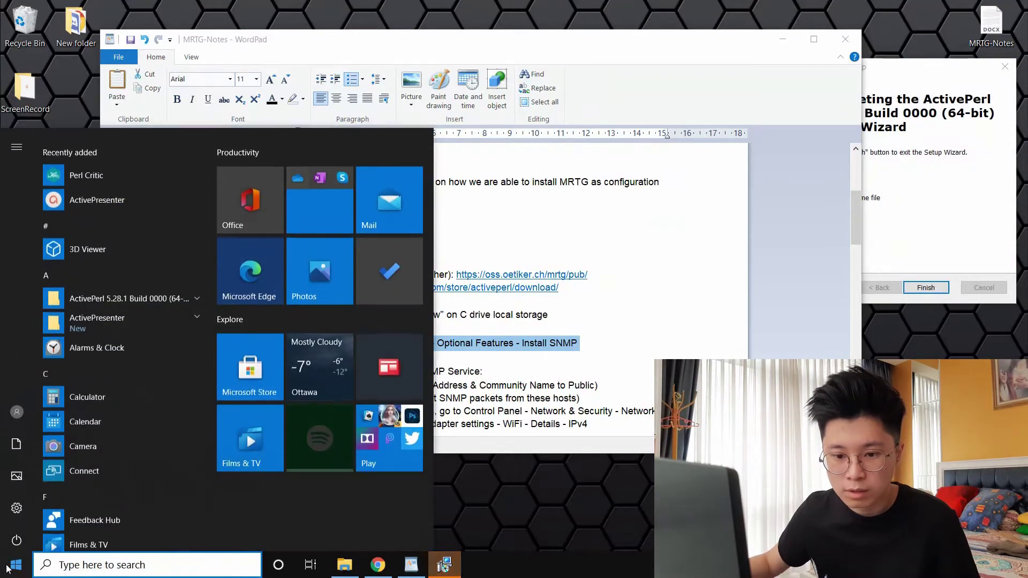
Open Windows Settings and go to Apps > Optional features > Add a feature
left_click(14, 502)
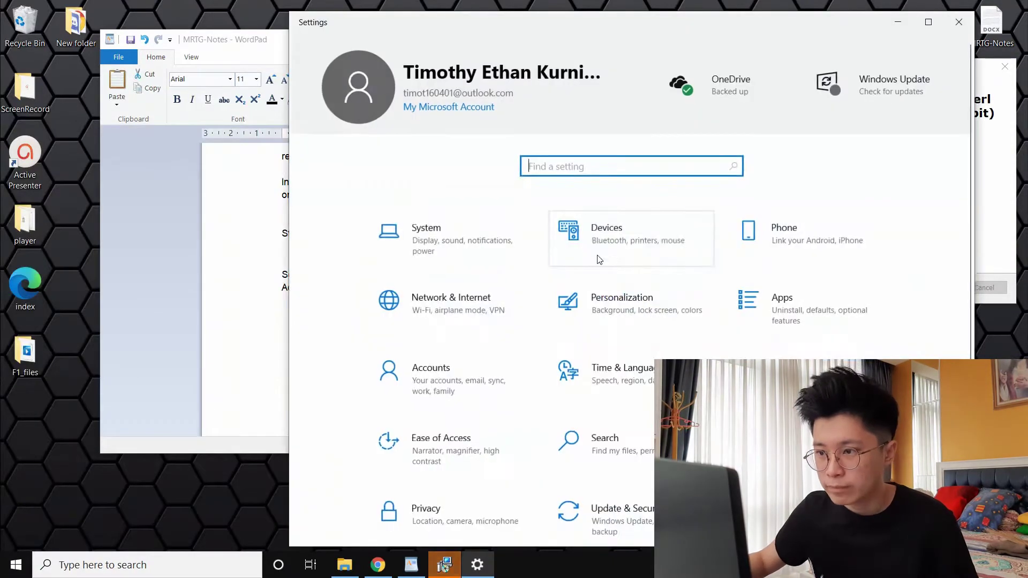
left_click_drag(637, 27, 566, 32)
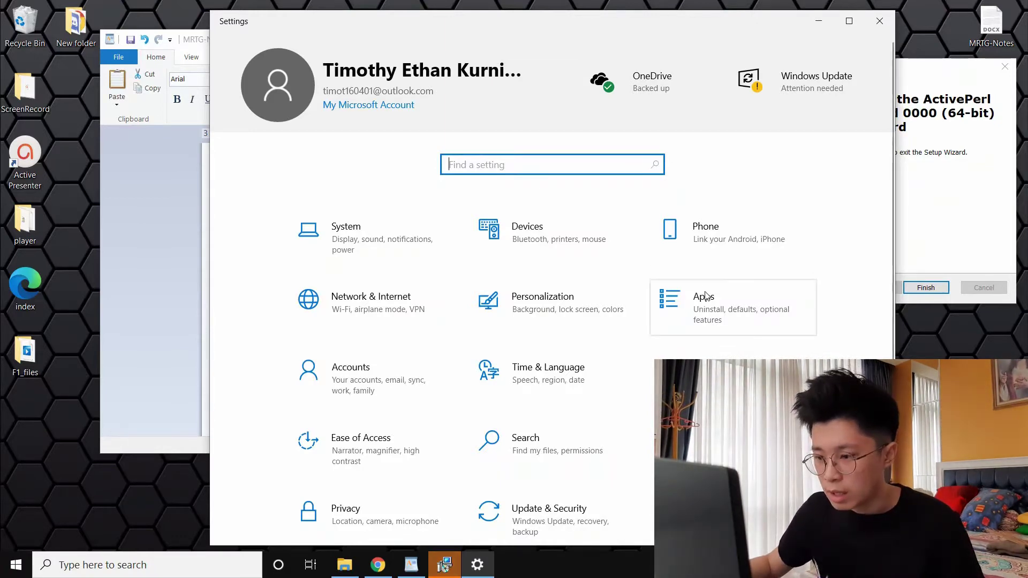
left_click(671, 301)
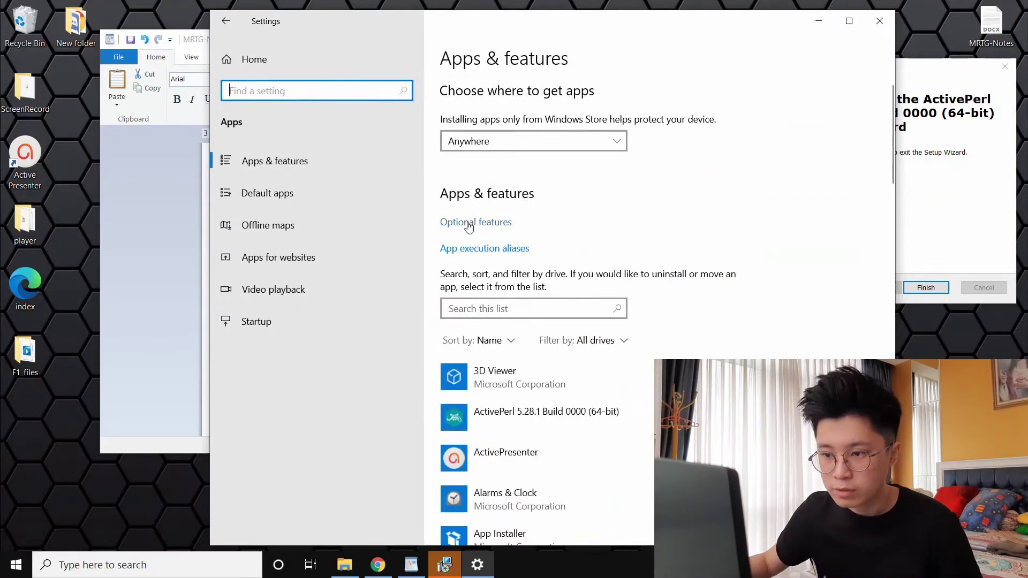
left_click(469, 223)
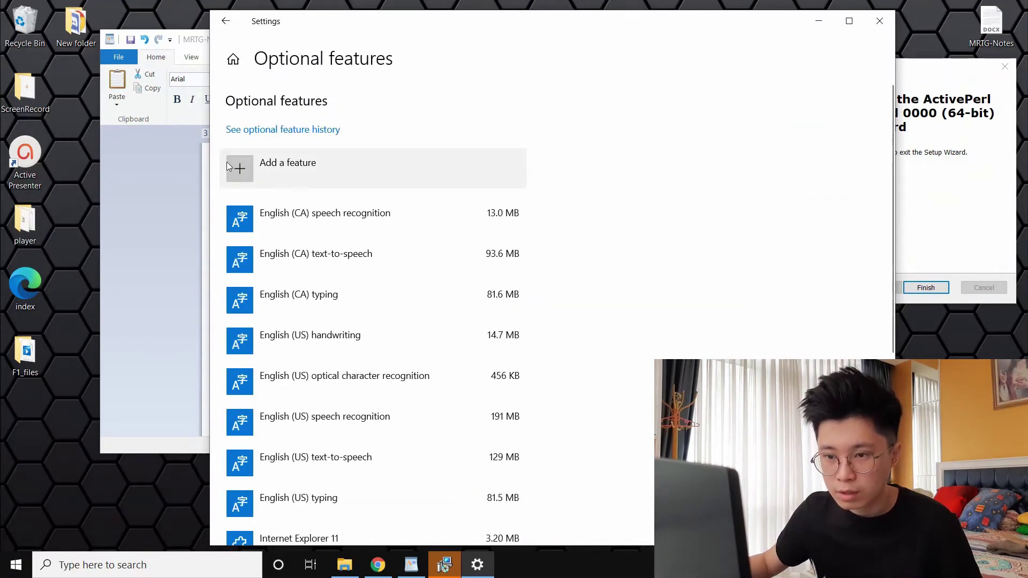
left_click(234, 165)
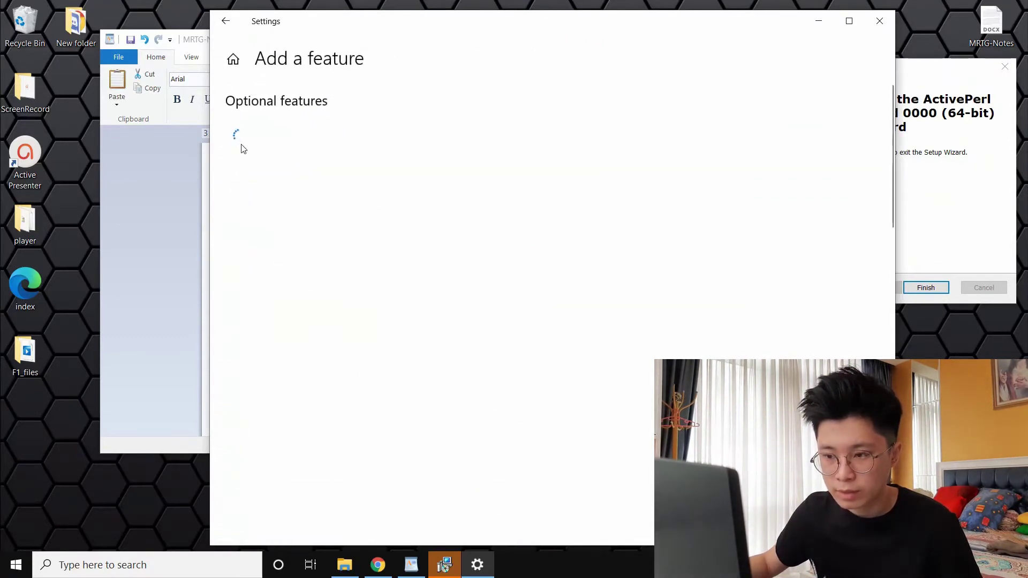
Browse the optional features list, view Sinhala Supplemental Fonts details, then return to Settings home
scroll(589, 210, "down", 10)
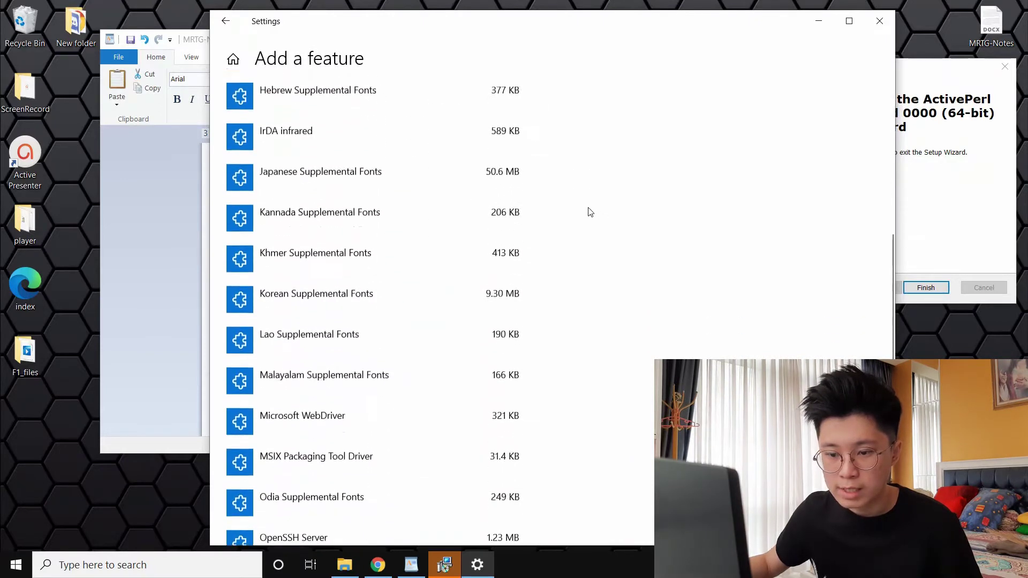
scroll(589, 211, "down", 5)
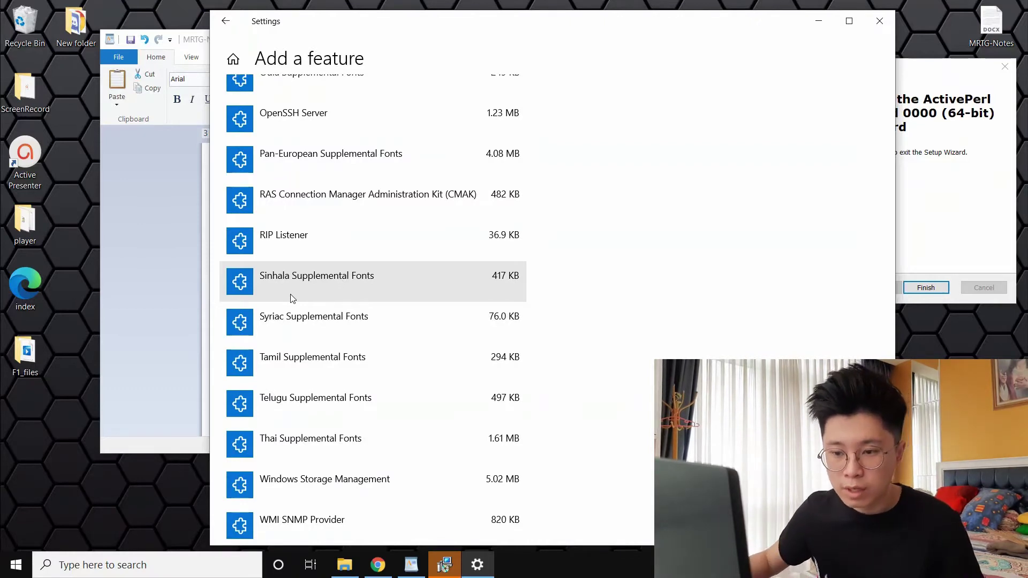
scroll(292, 297, "up", 1)
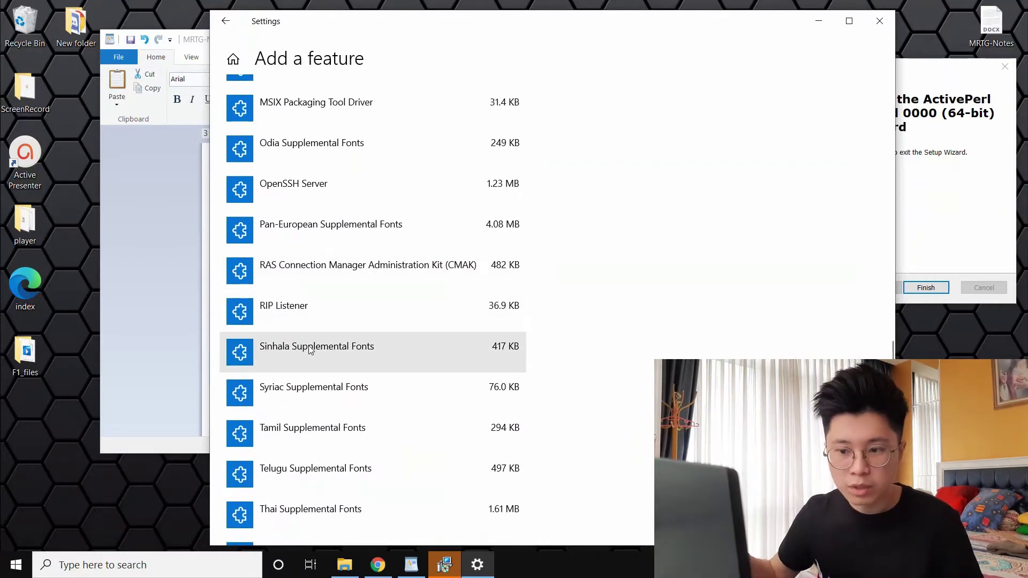
left_click(320, 356)
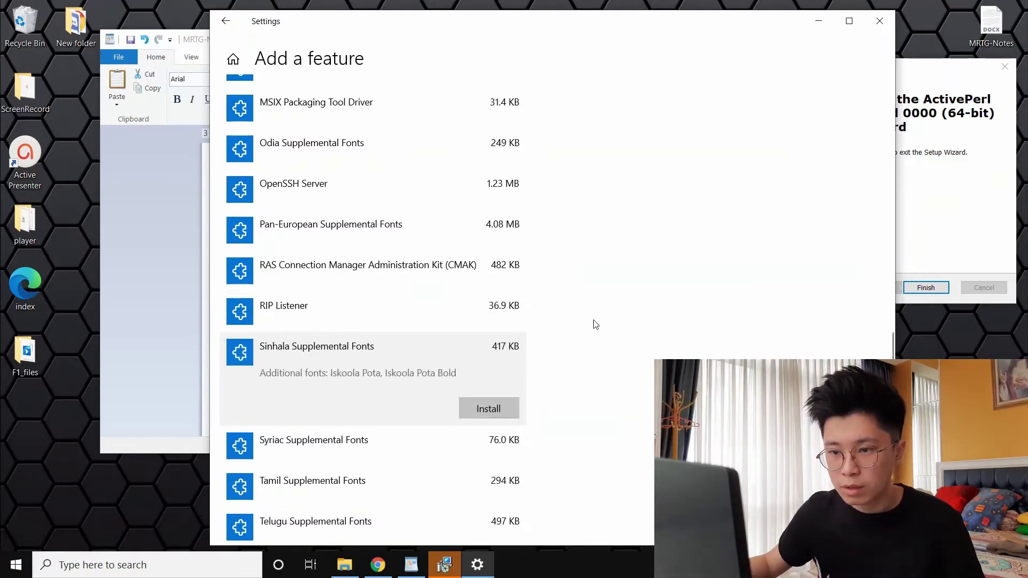
scroll(408, 259, "down", 3)
scroll(406, 258, "up", 12)
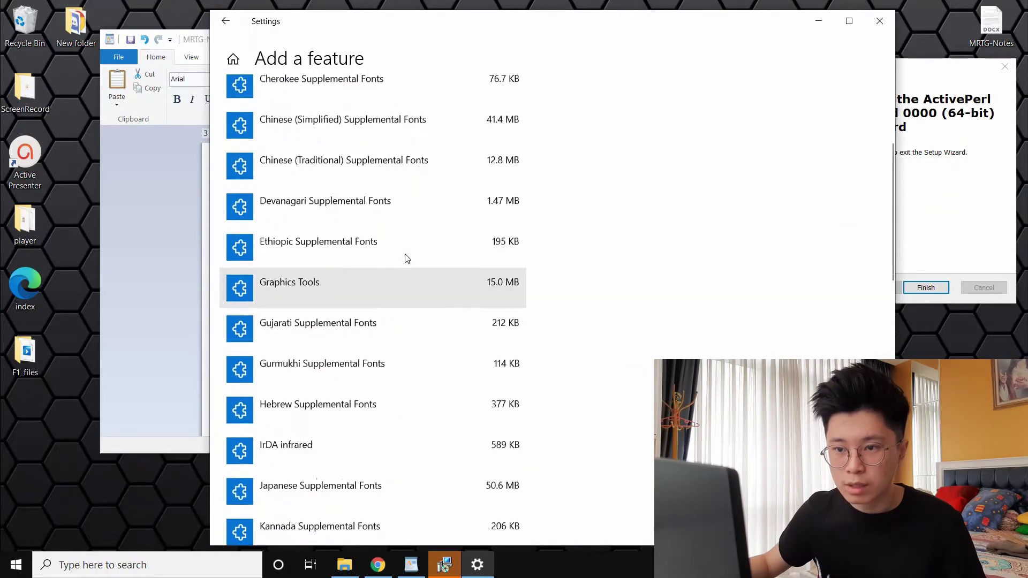
scroll(407, 258, "up", 3)
left_click(232, 59)
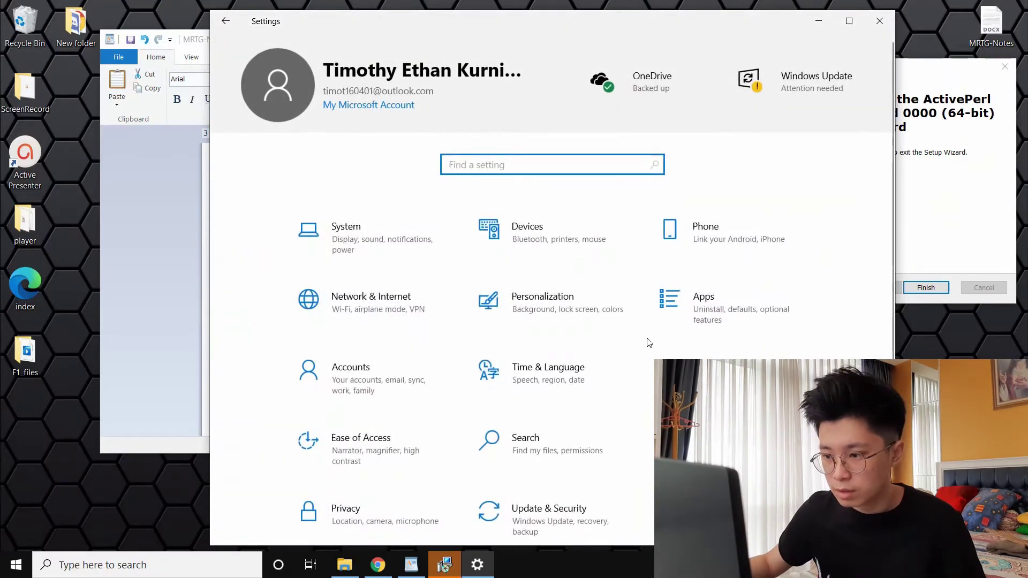
Under Apps > Optional features, confirm Simple Network Management Protocol (SNMP), 2.15 MB, is installed
left_click(709, 315)
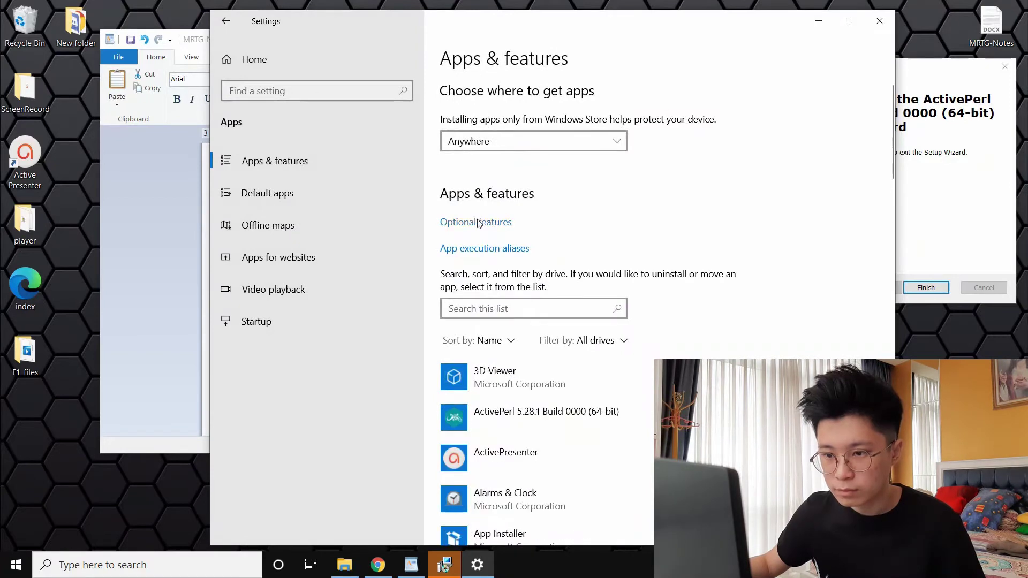
left_click(478, 223)
scroll(441, 304, "down", 5)
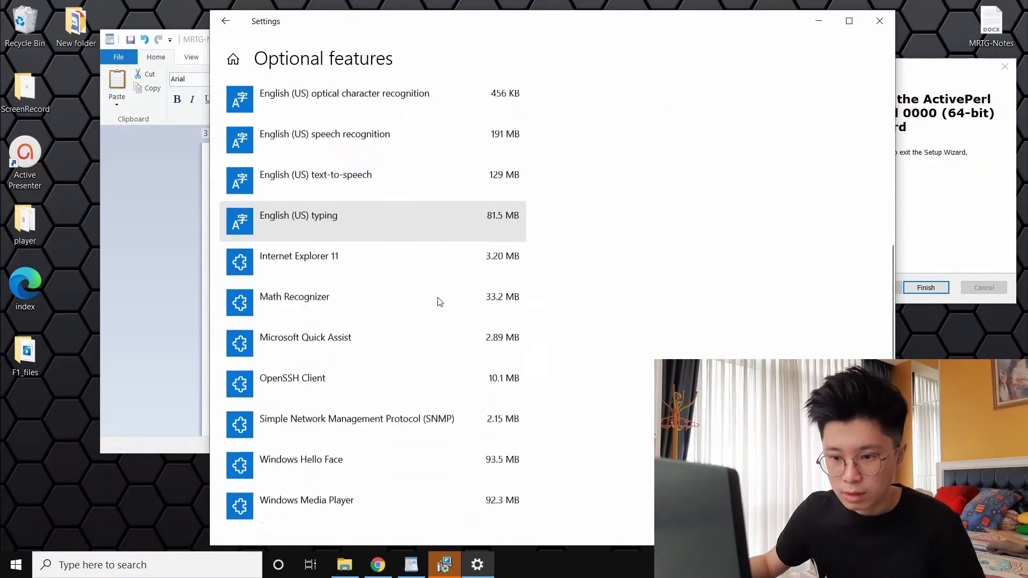
scroll(439, 302, "down", 2)
left_click(337, 395)
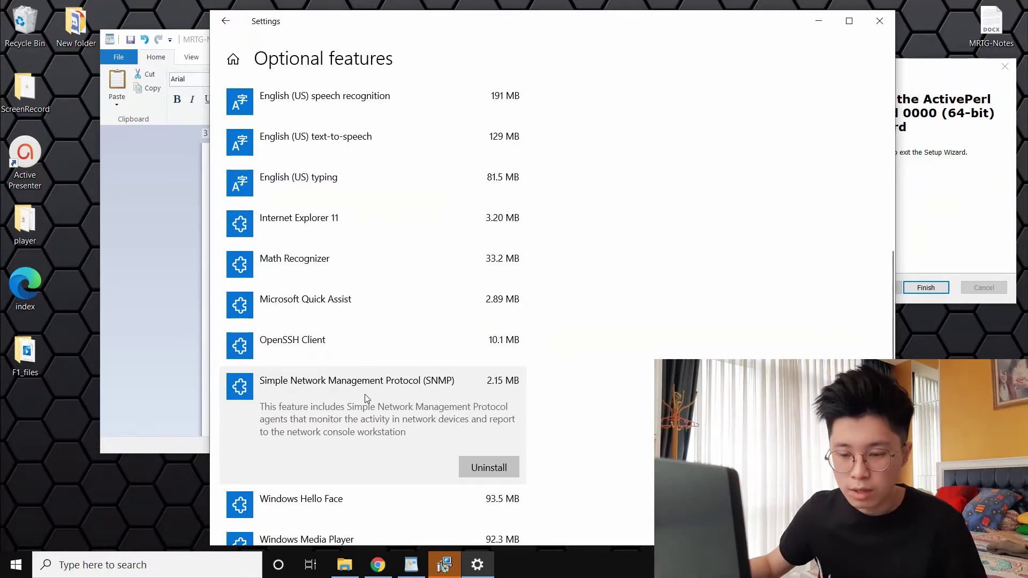
scroll(383, 247, "down", 1)
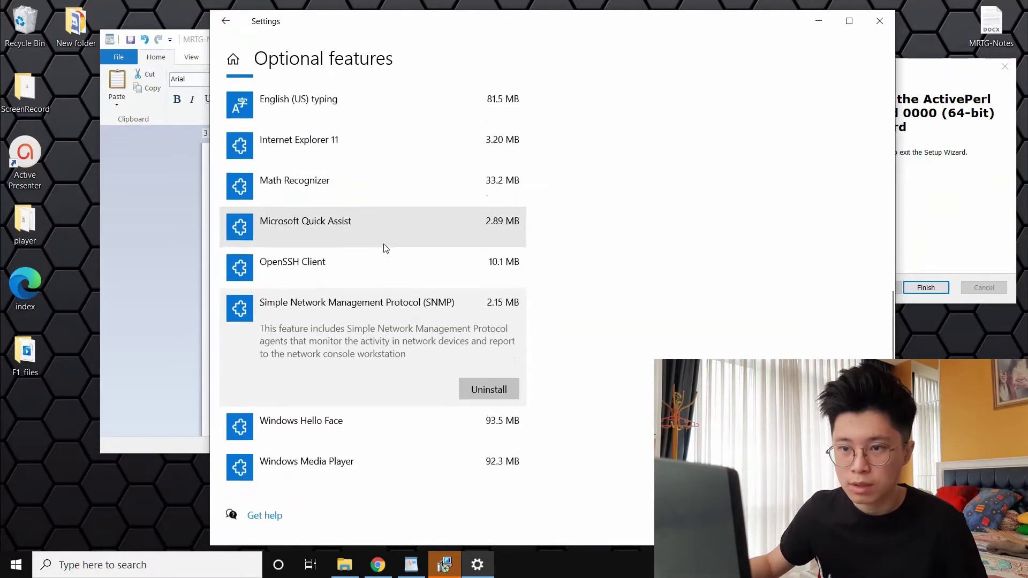
scroll(381, 237, "up", 5)
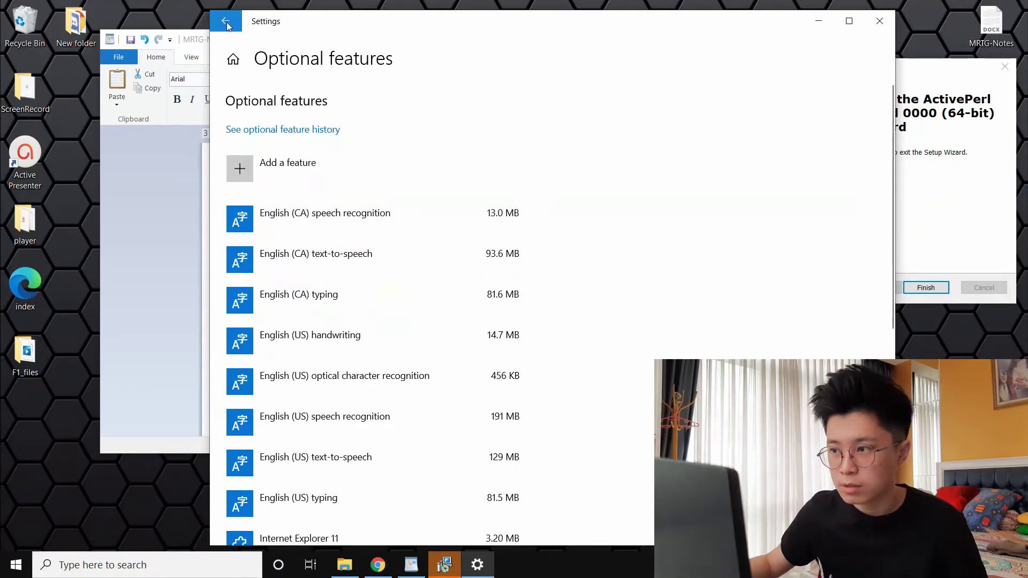
Close Settings, finish the ActivePerl Setup wizard, and minimize the ActivePerl release notes page
left_click(872, 25)
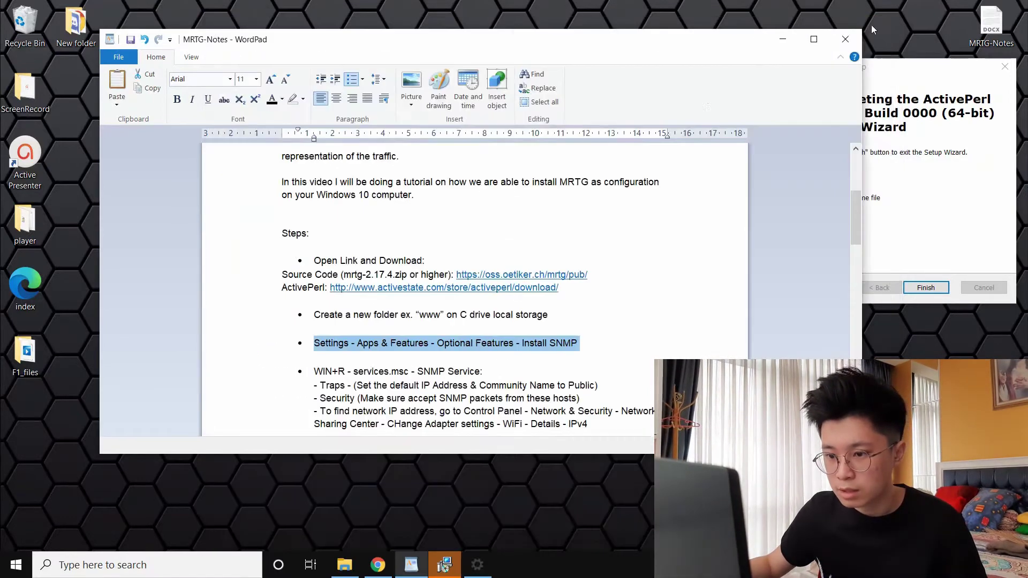
scroll(830, 225, "down", 3)
left_click(904, 189)
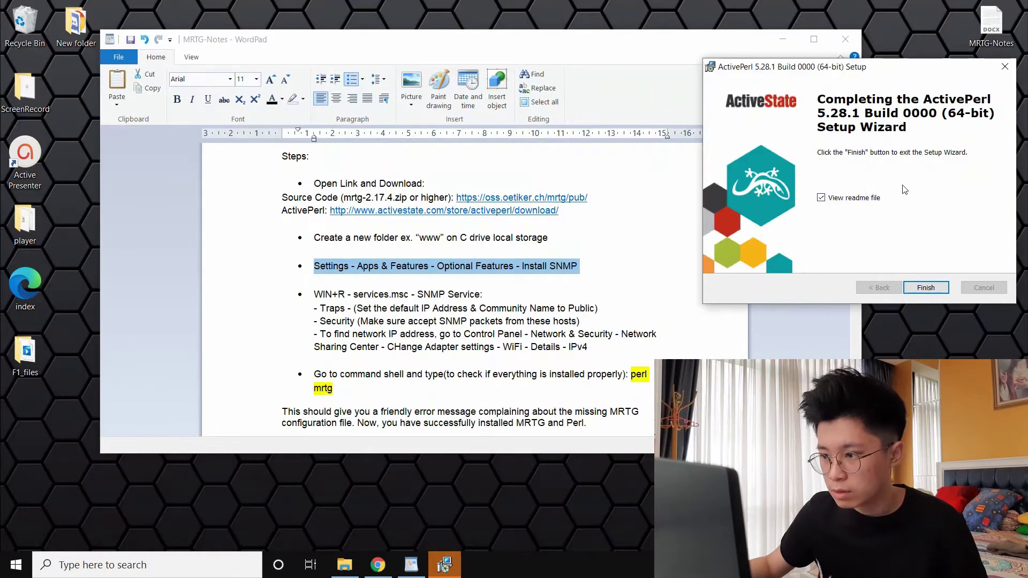
left_click_drag(841, 74, 390, 116)
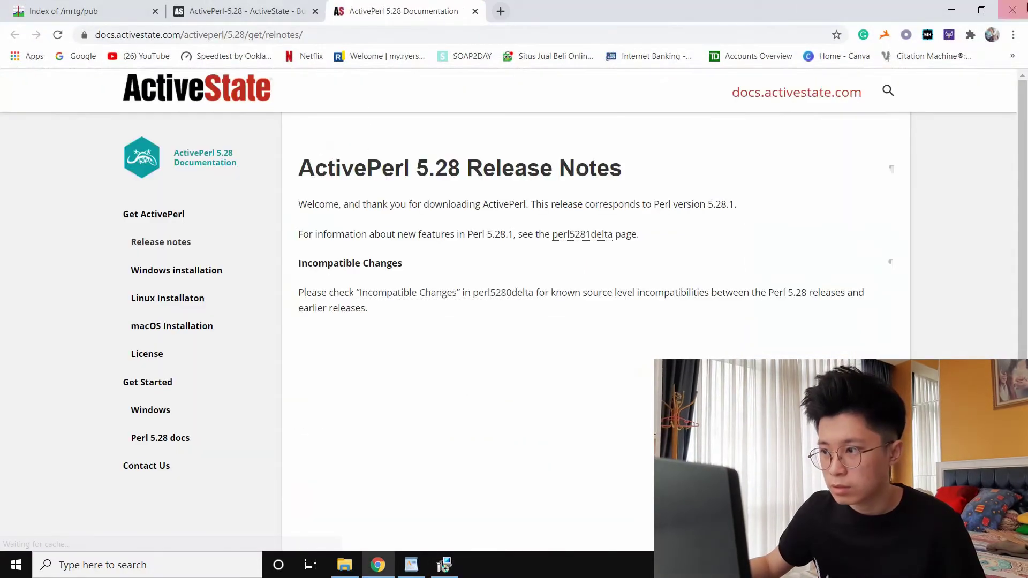
left_click(955, 16)
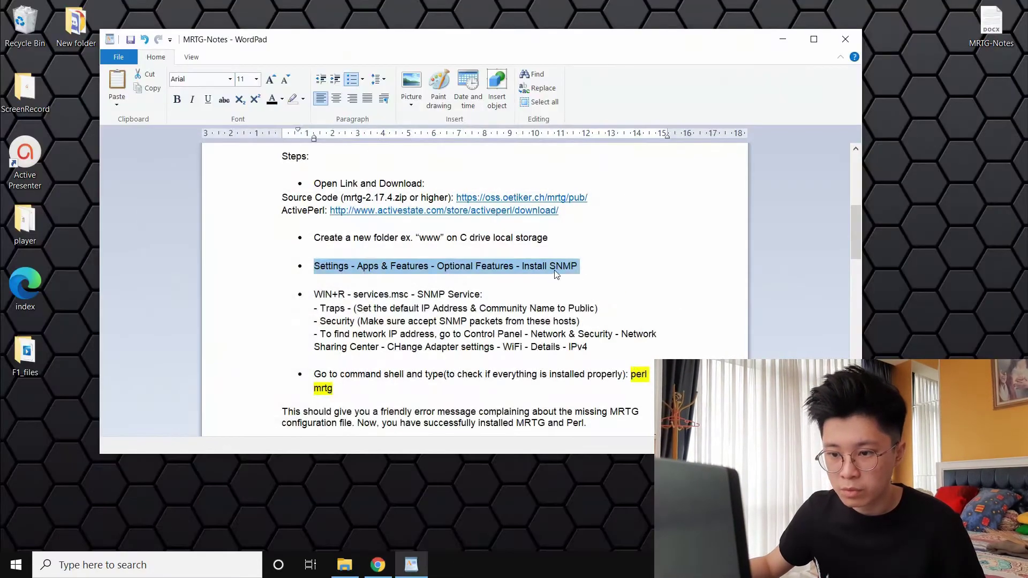
Return to the WordPad MRTG notes at the services.msc SNMP Service line
left_click(557, 294)
scroll(569, 313, "up", 1)
scroll(569, 313, "up", 2)
scroll(570, 314, "down", 3)
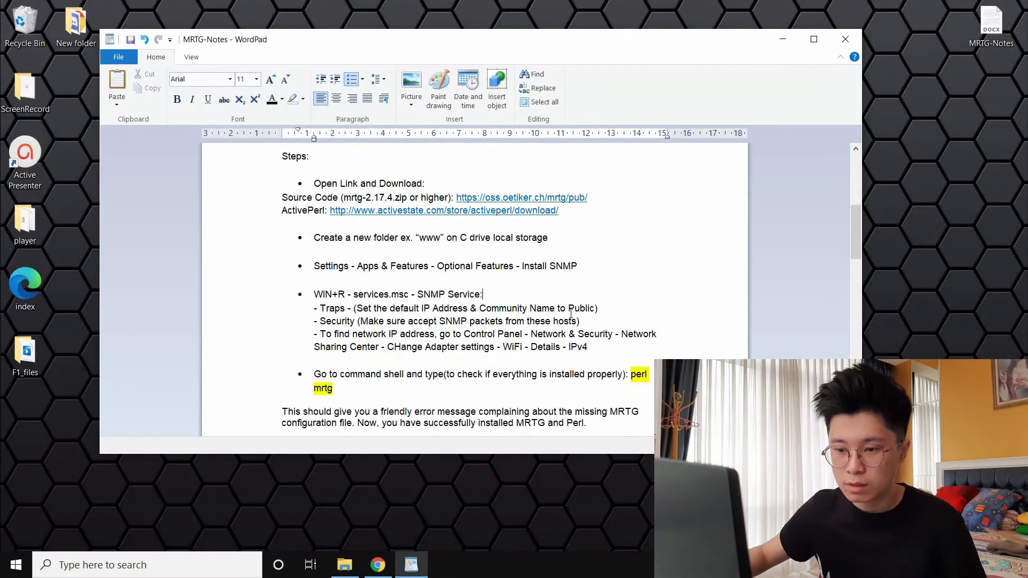
Search the Start menu for Run and open it with services.msc in the Open box
left_click(15, 565)
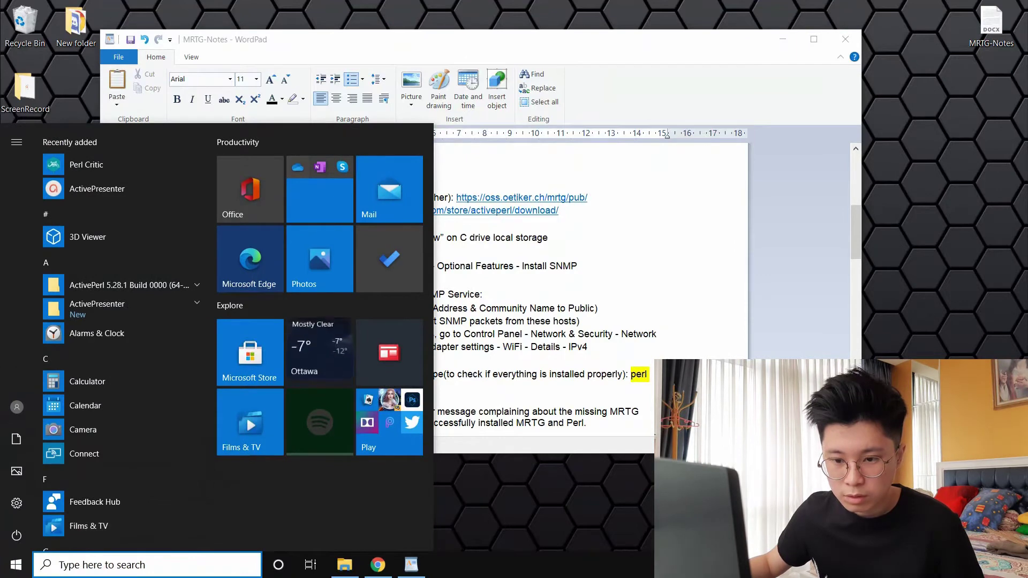
left_click(77, 569)
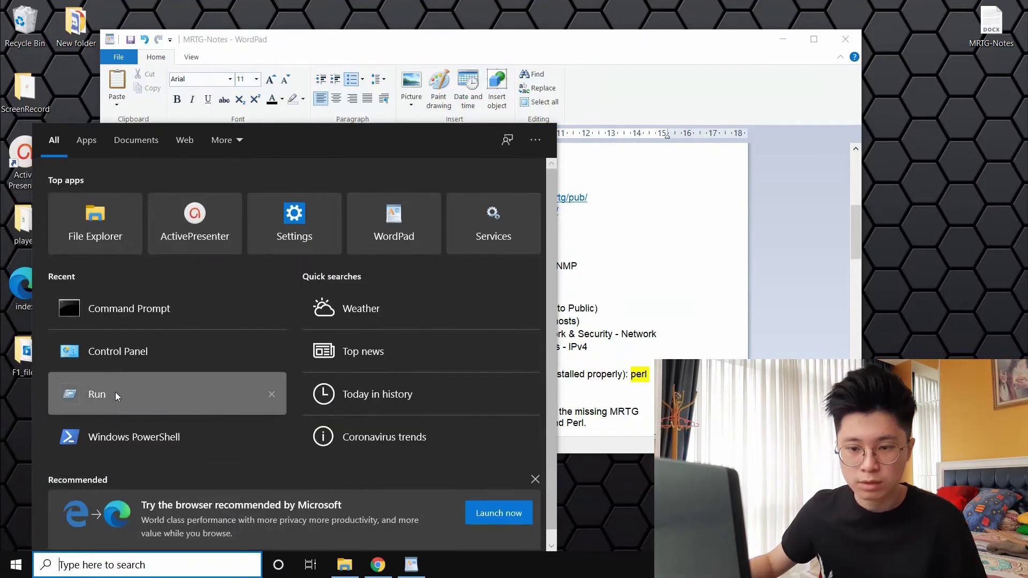
left_click(116, 396)
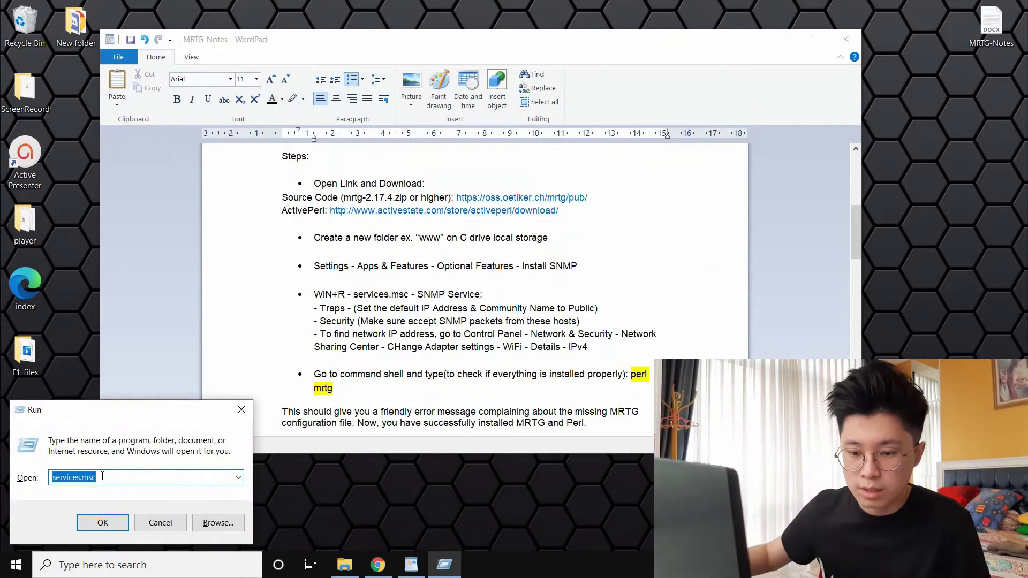
Open the Services console and start the SNMP Service
left_click(100, 524)
left_click_drag(583, 111, 452, 85)
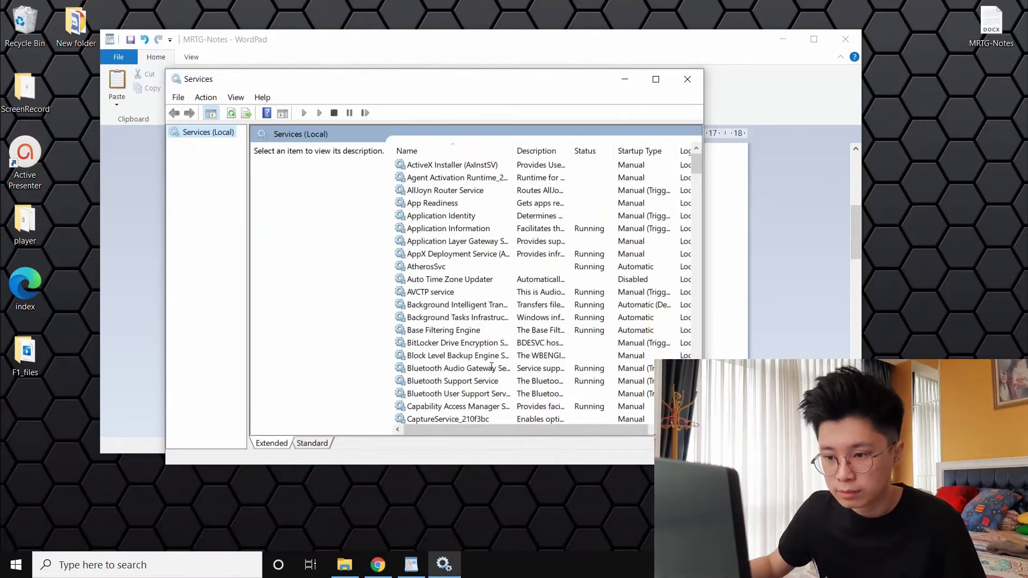
scroll(491, 367, "down", 10)
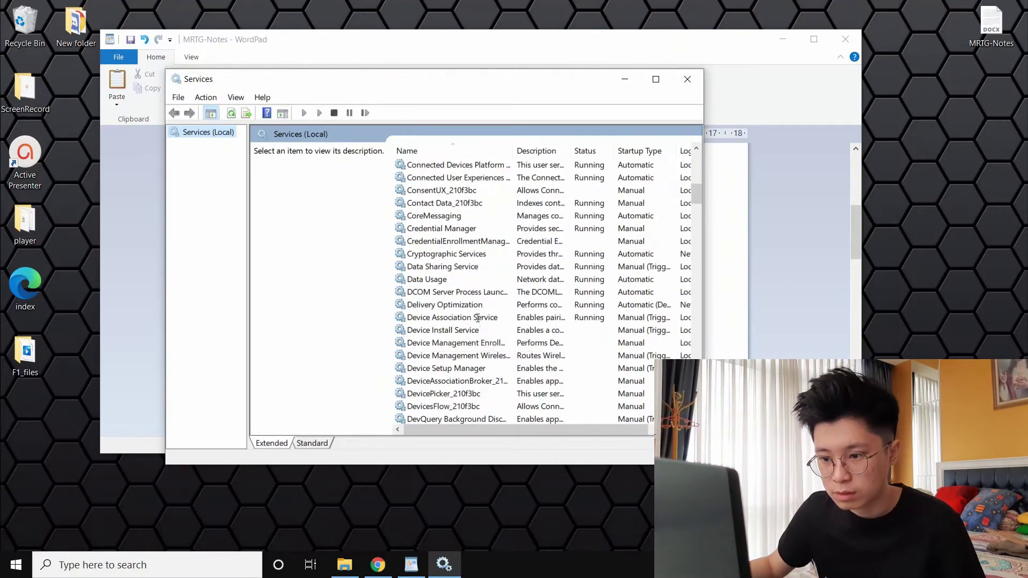
scroll(477, 318, "down", 20)
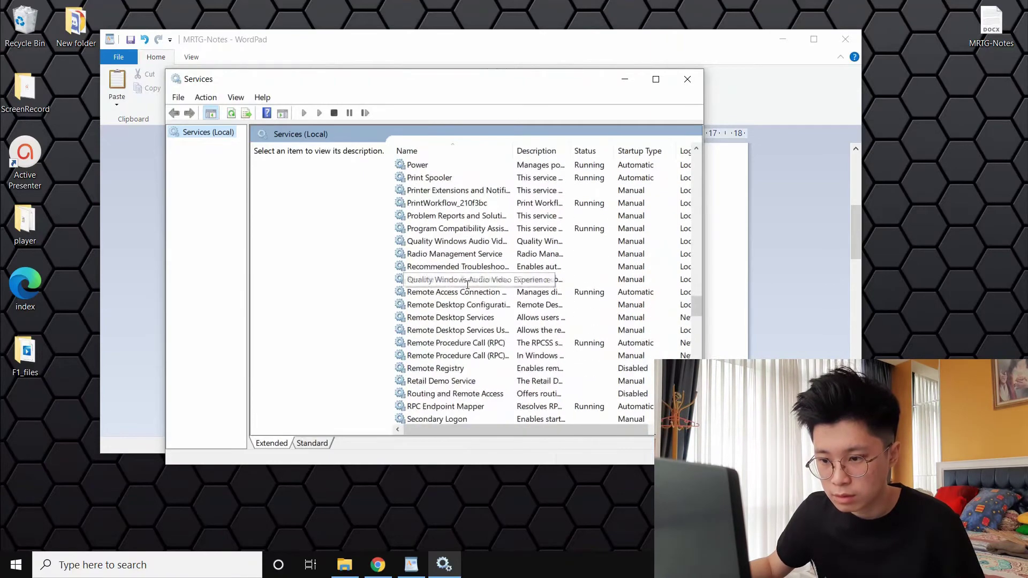
scroll(468, 285, "down", 7)
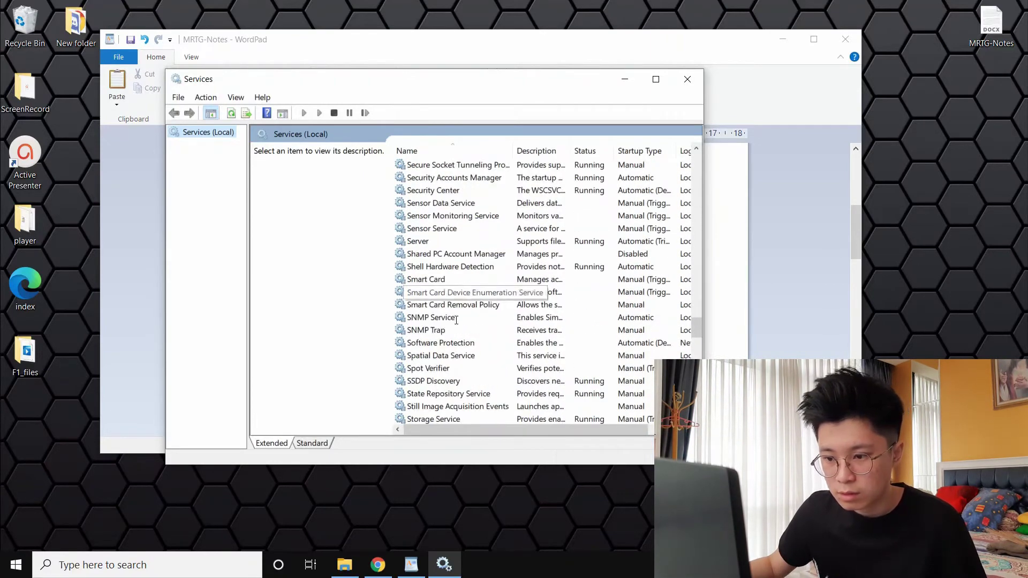
left_click(424, 318)
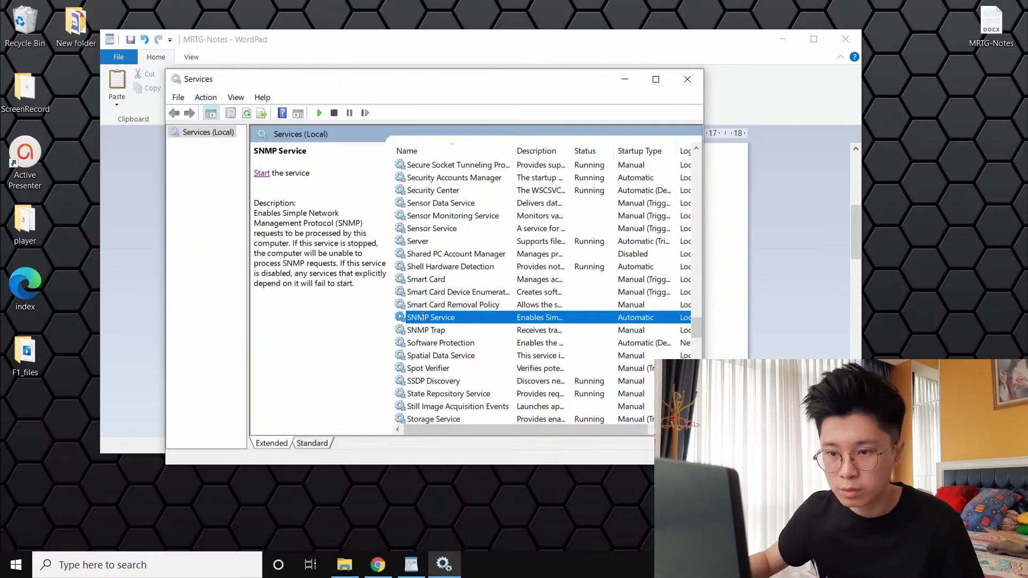
right_click(407, 321)
left_click(269, 173)
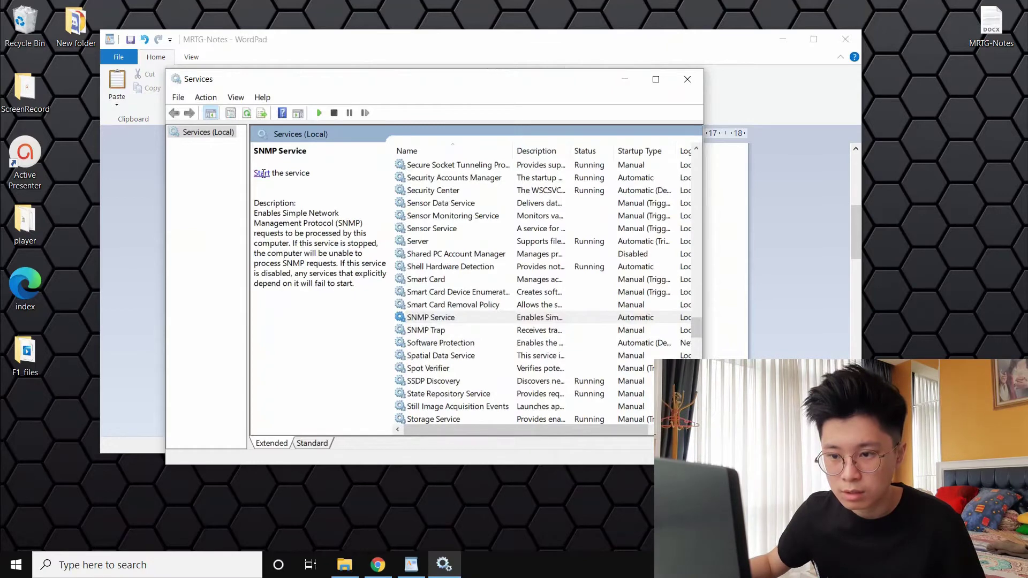
left_click(263, 173)
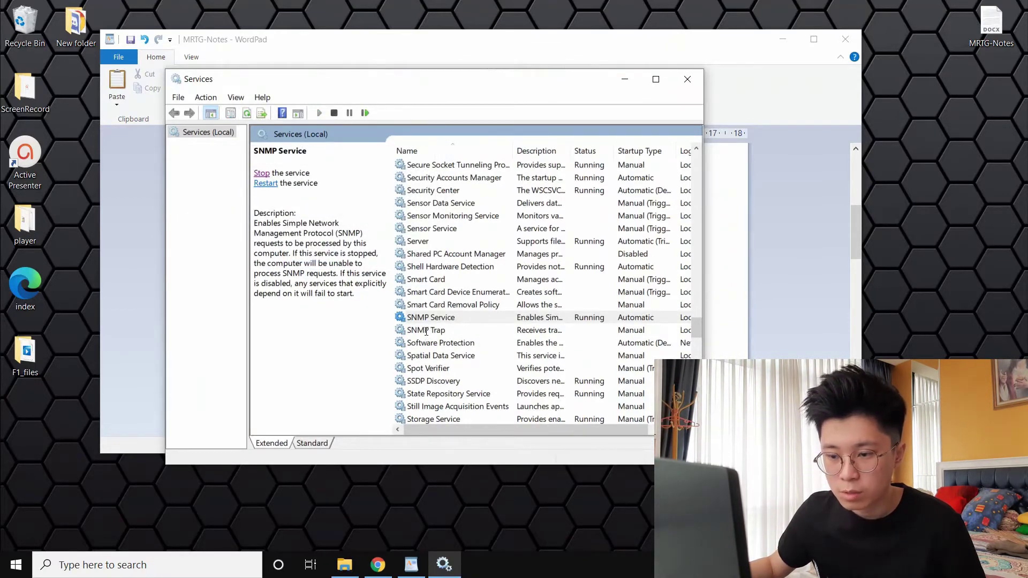
Start the SNMP Trap service, then open the SNMP Service Properties
left_click(422, 331)
left_click(262, 173)
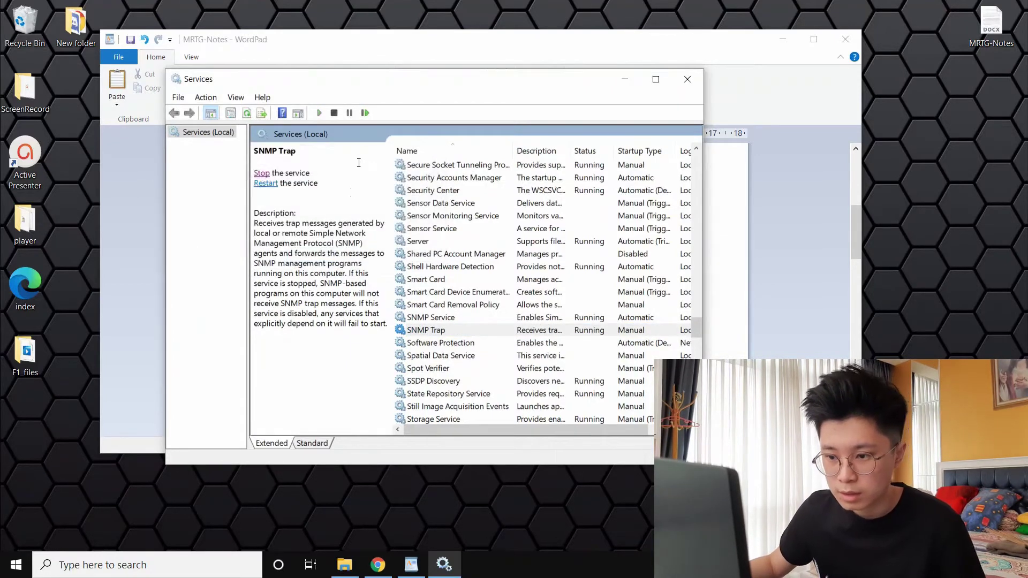
left_click(432, 313)
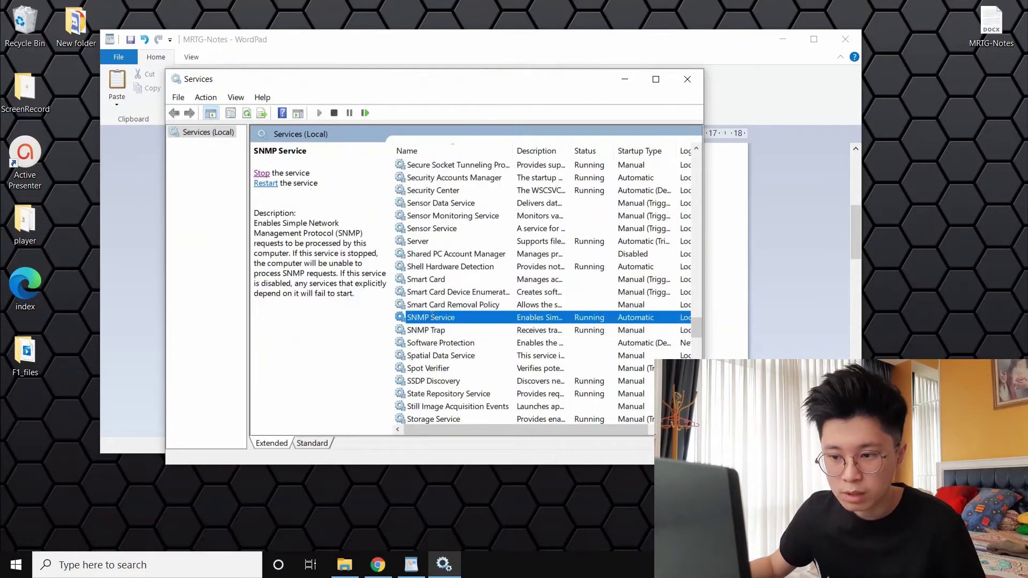
double_click(432, 317)
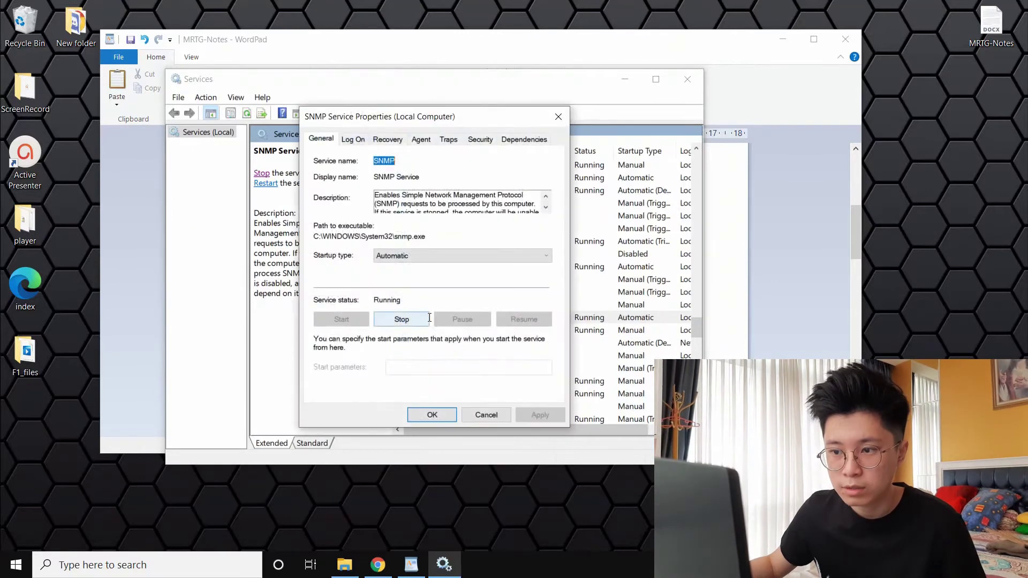
Review SNMP traps (community public, destination 192.168.0.17), then open Control Panel
left_click(451, 142)
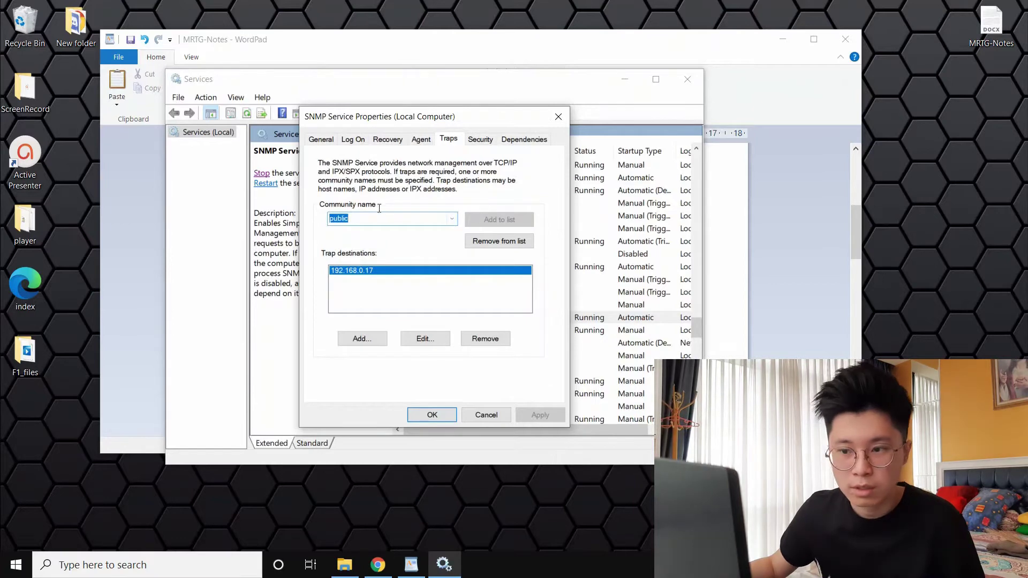
double_click(355, 221)
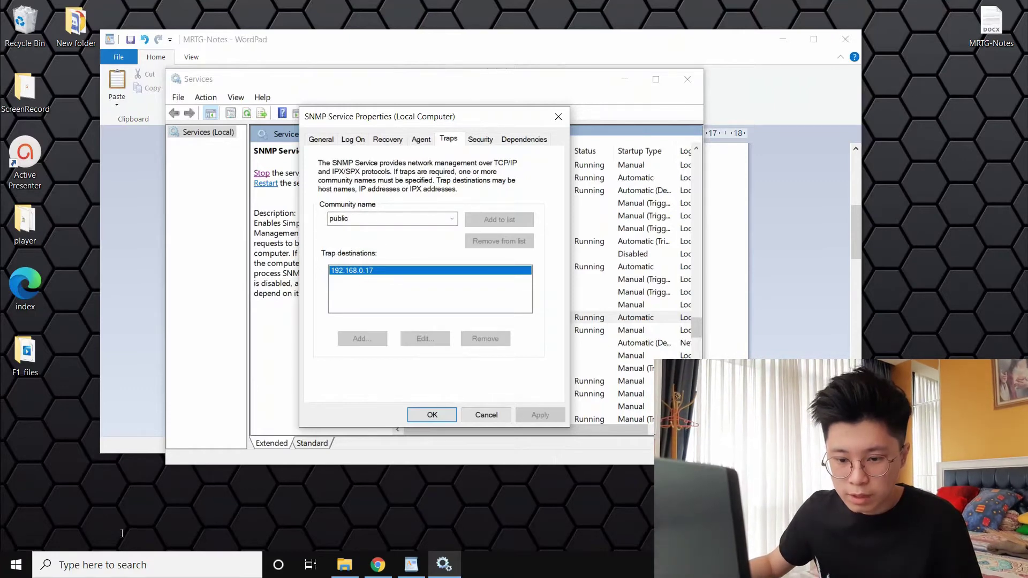
left_click(108, 565)
left_click(107, 341)
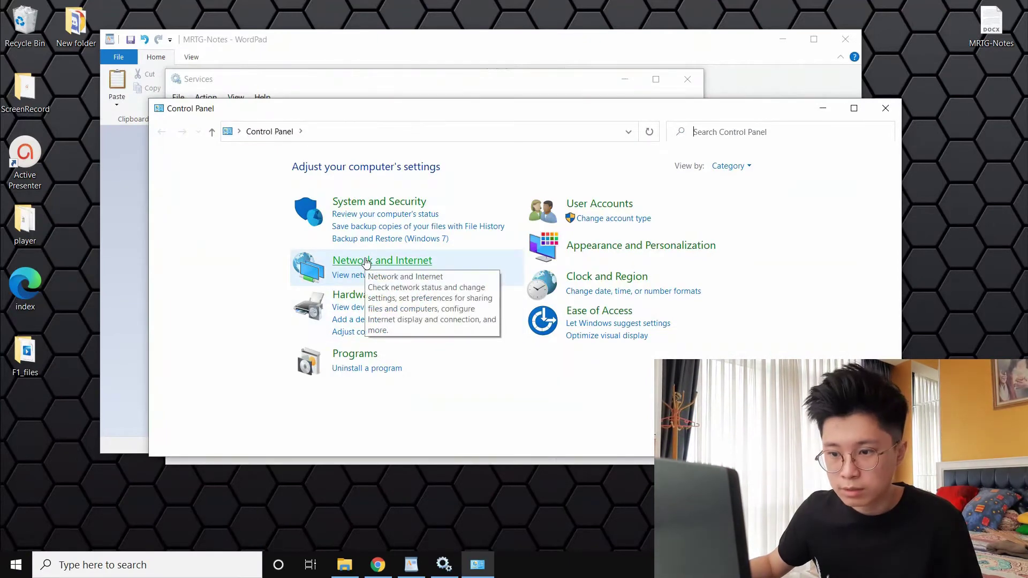
Verify the Wi-Fi adapter's IPv4 address is 192.168.0.17, then close all network windows
left_click(366, 263)
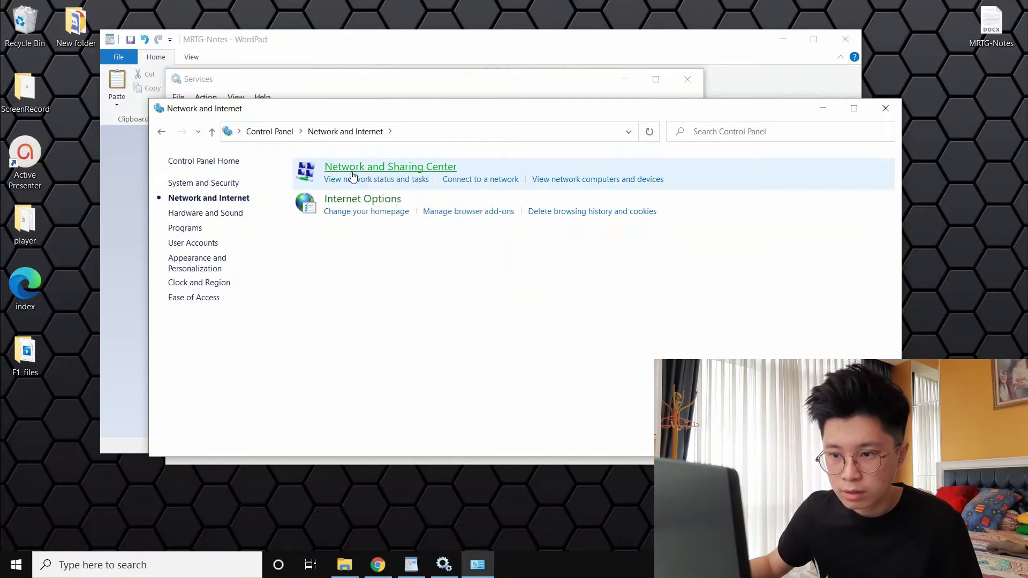
left_click(353, 177)
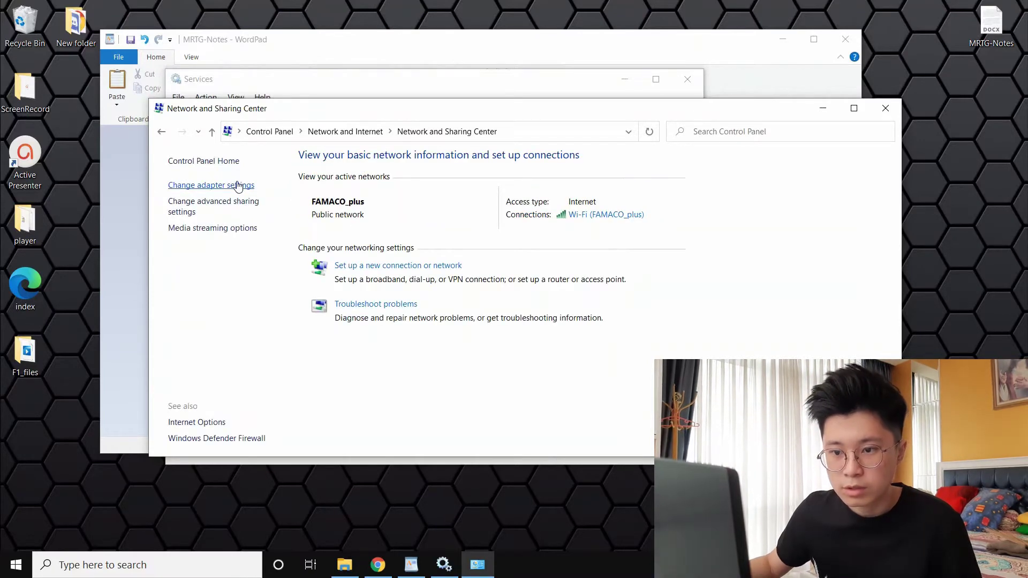
left_click(209, 186)
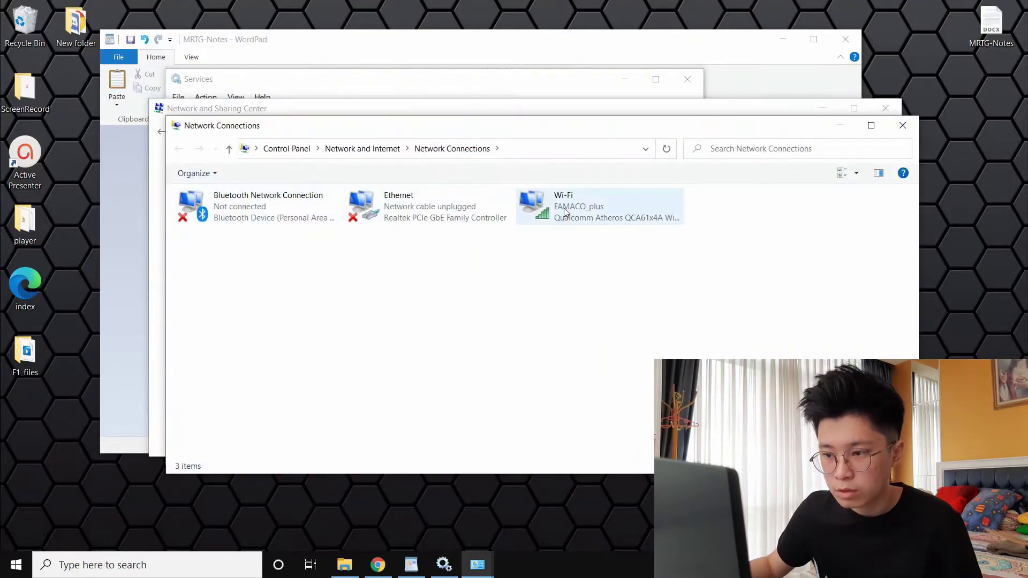
double_click(564, 210)
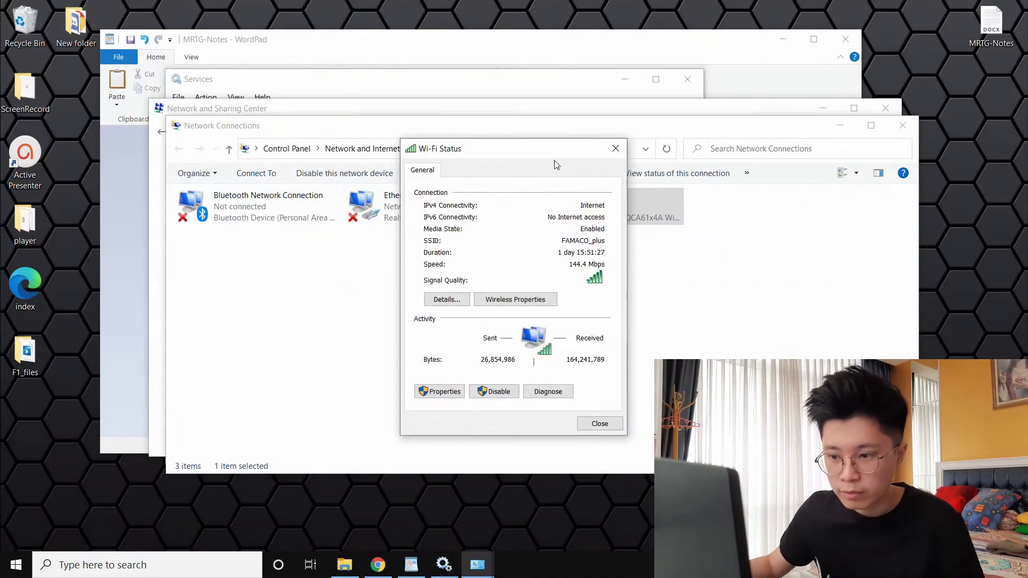
left_click(446, 299)
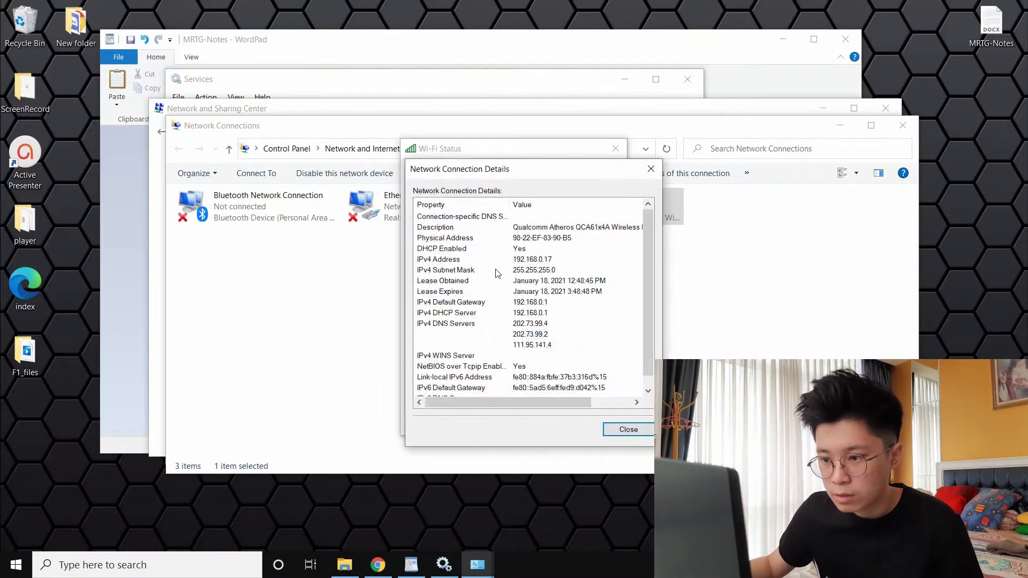
left_click(534, 261)
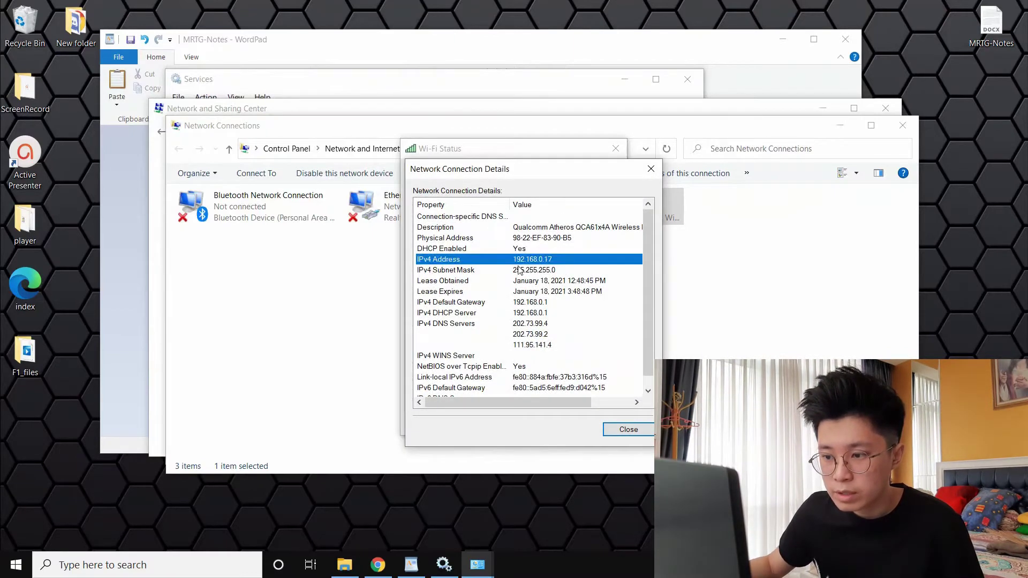
left_click(648, 169)
left_click(616, 149)
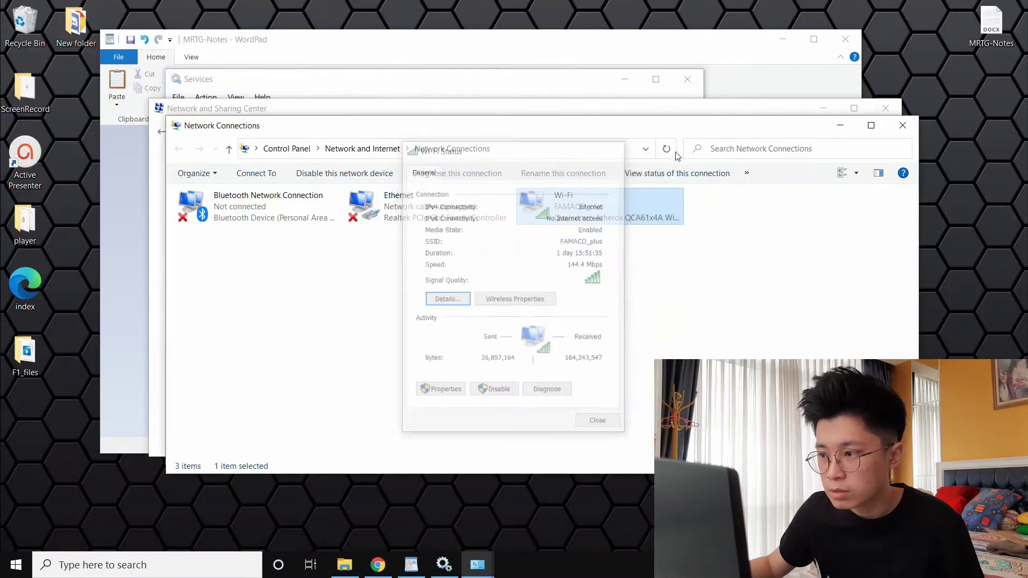
left_click(897, 127)
left_click(886, 107)
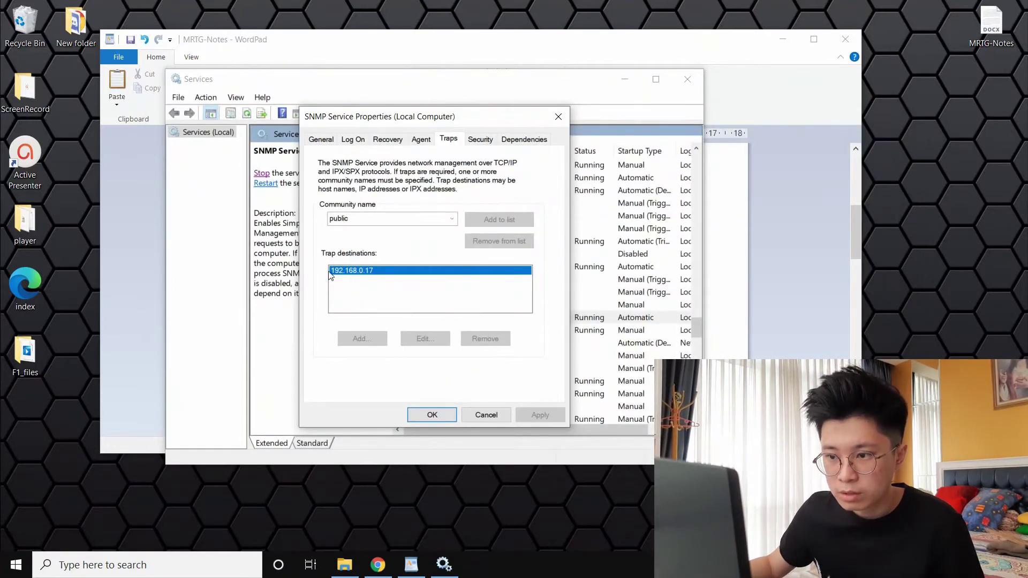
Check the SNMP Traps and Security tabs (public, 192.168.0.17, localhost only), then close Properties
left_click(481, 140)
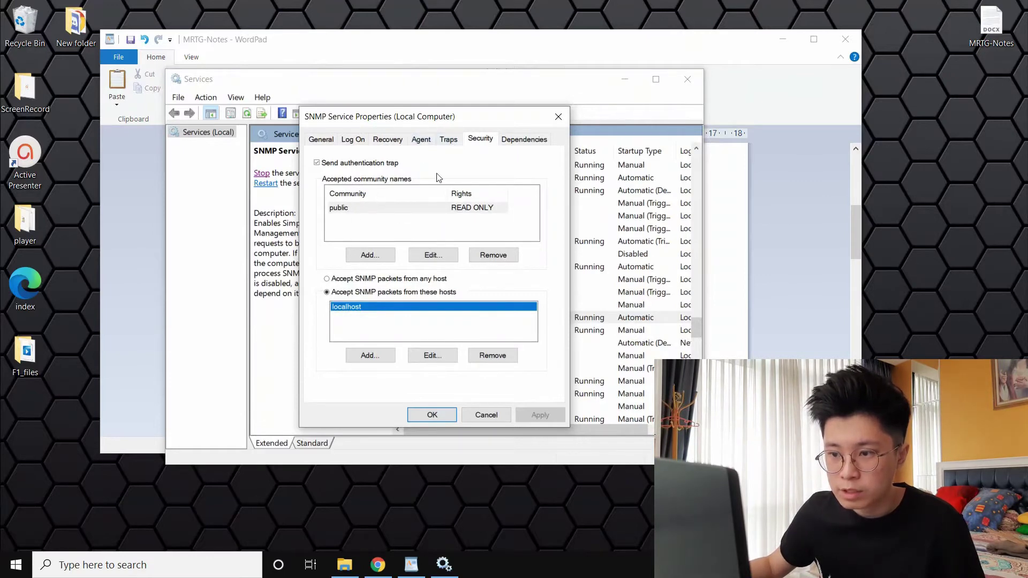
left_click(448, 140)
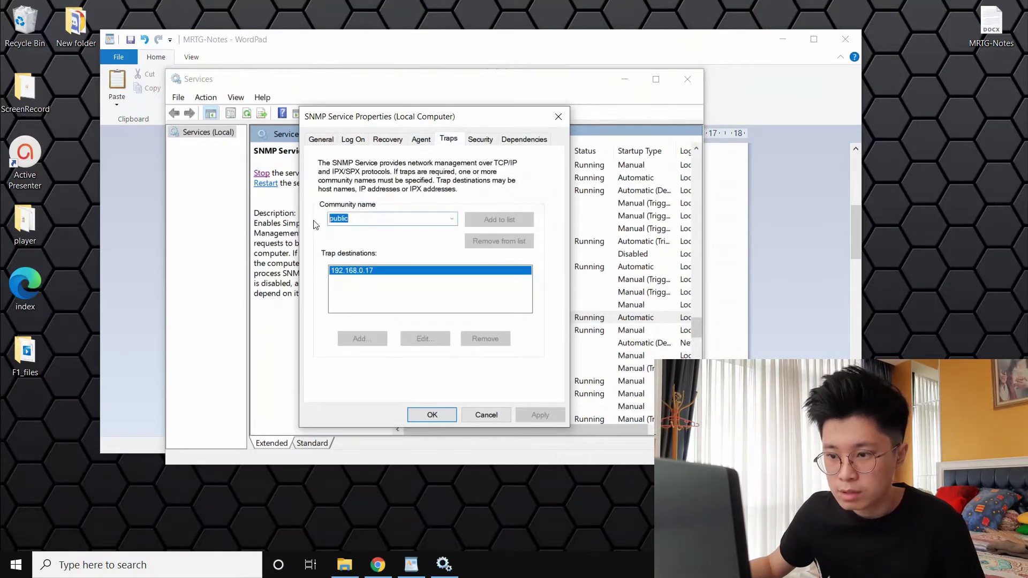
left_click(480, 139)
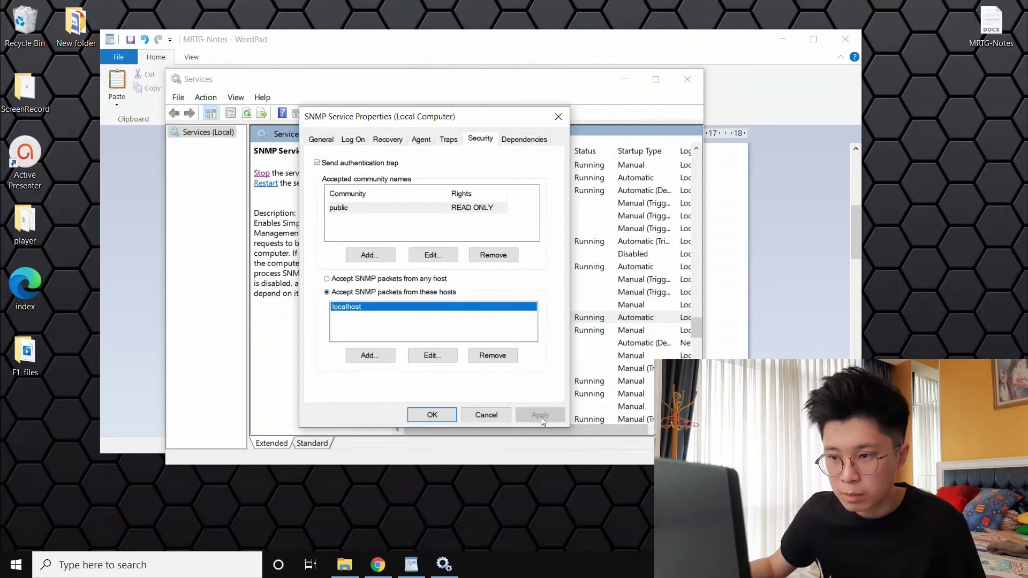
left_click(448, 139)
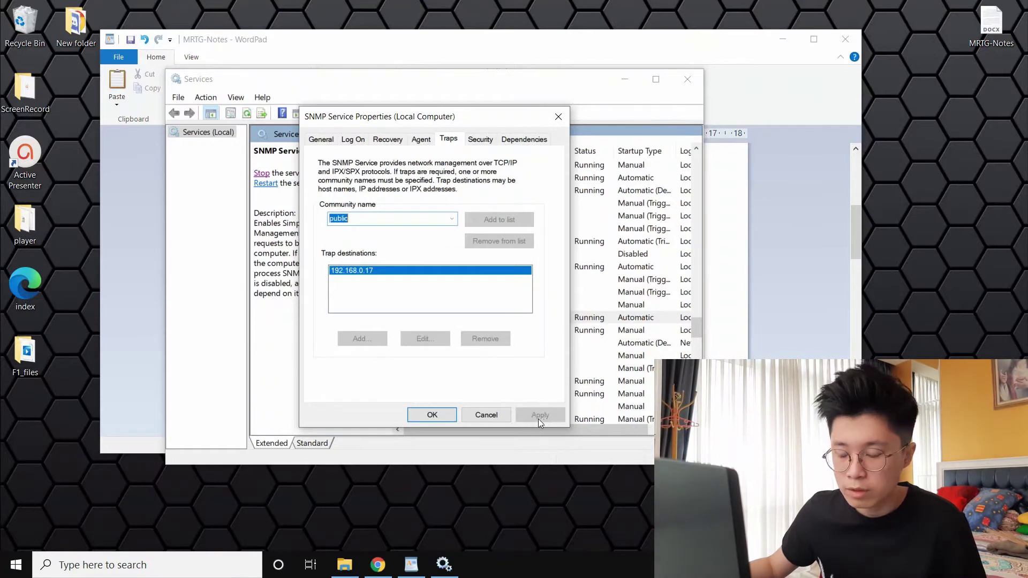
left_click(480, 139)
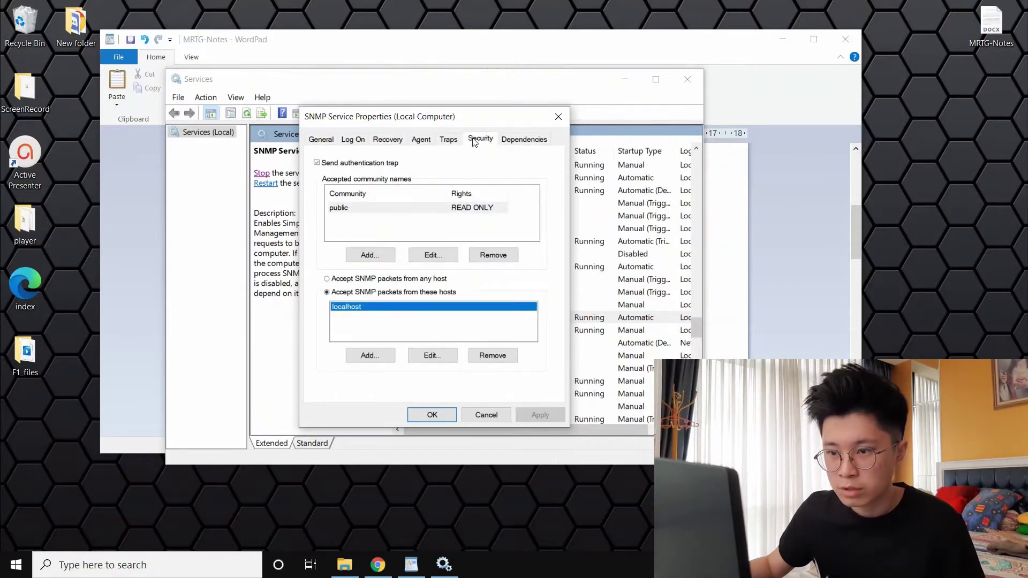
left_click(557, 118)
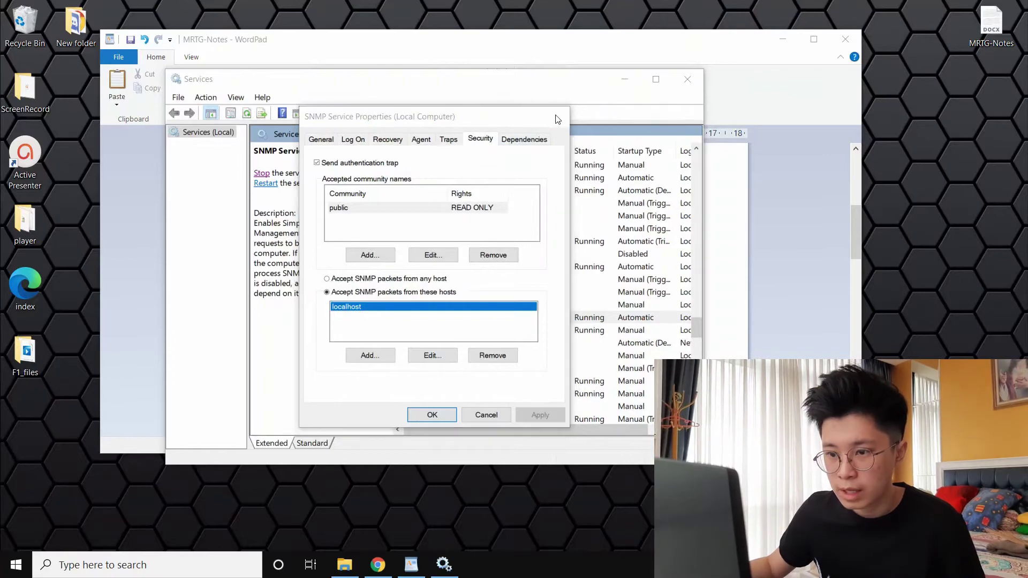
left_click(426, 330)
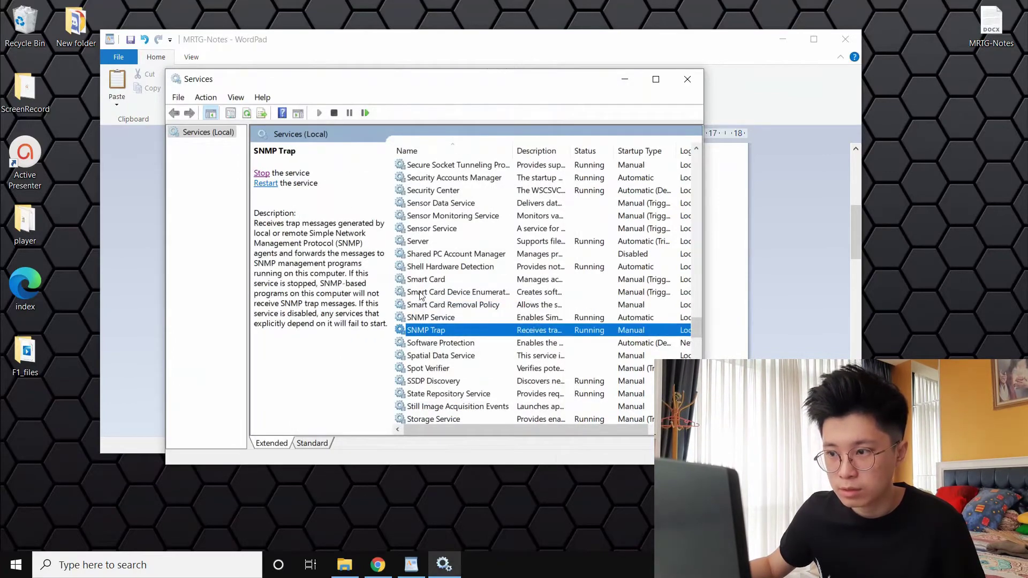
Minimize Services, scroll the MRTG notes to the config-file steps, and bring back Local Disk (C:)
left_click(624, 79)
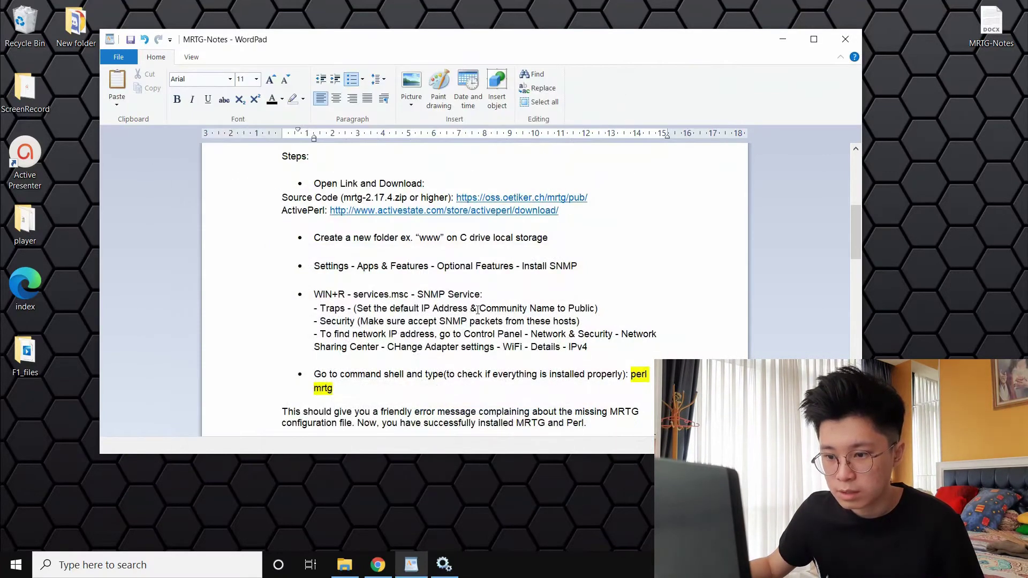
scroll(504, 347, "down", 4)
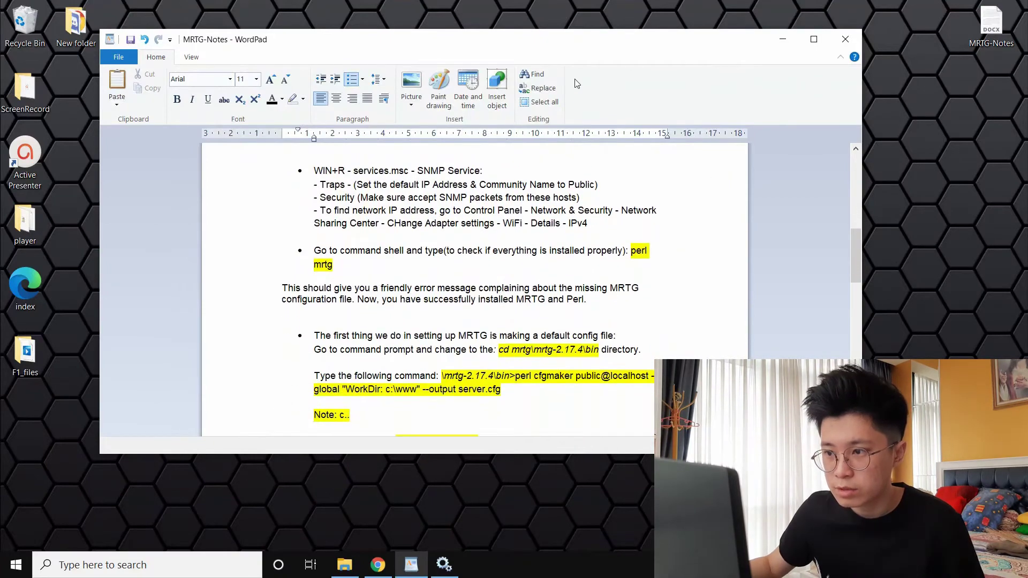
left_click_drag(610, 30, 651, 49)
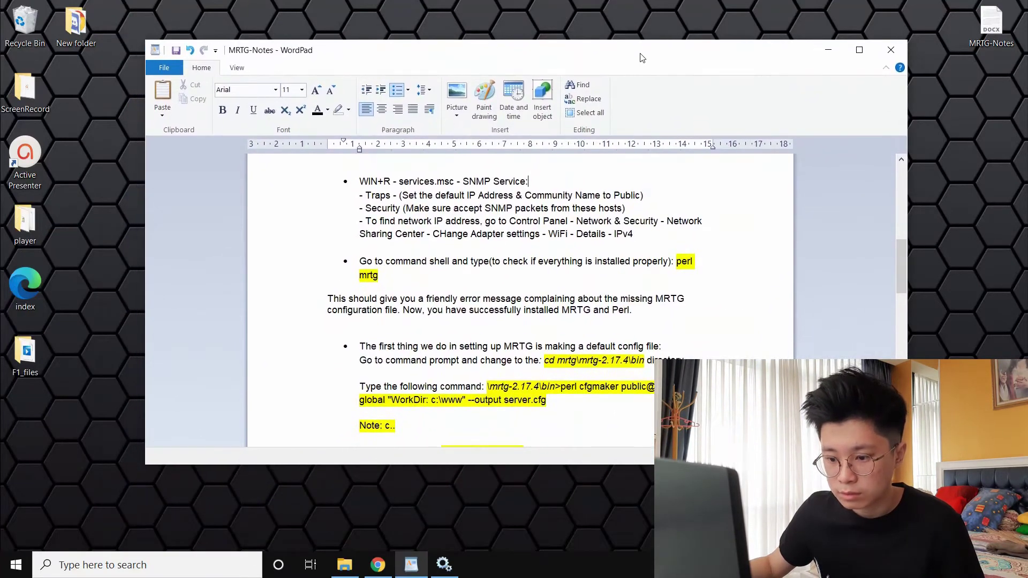
left_click(344, 565)
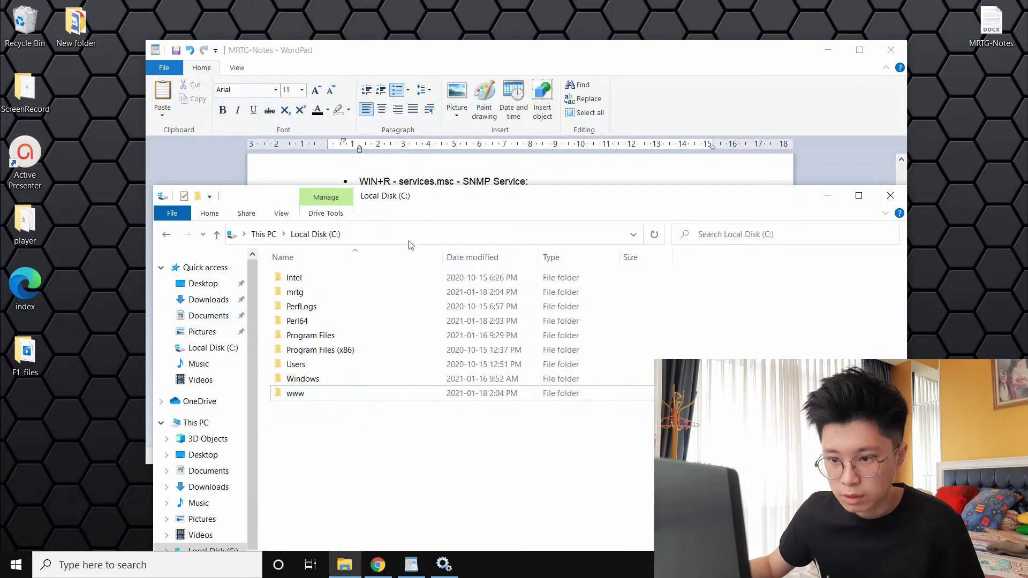
Check that C:\mrtg holds mrtg-2.17.4 and C:\www is empty
double_click(331, 293)
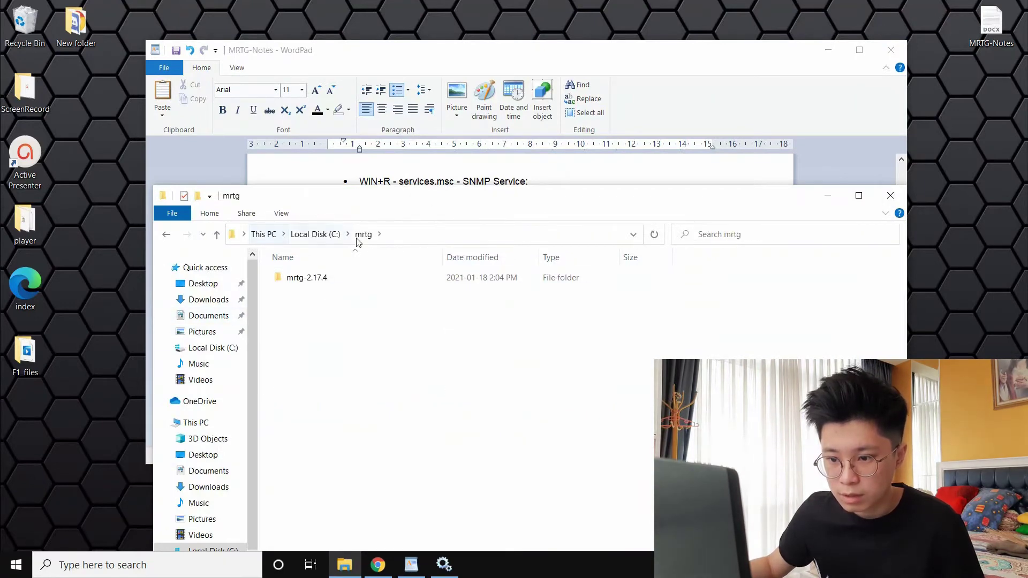
left_click(315, 239)
double_click(293, 394)
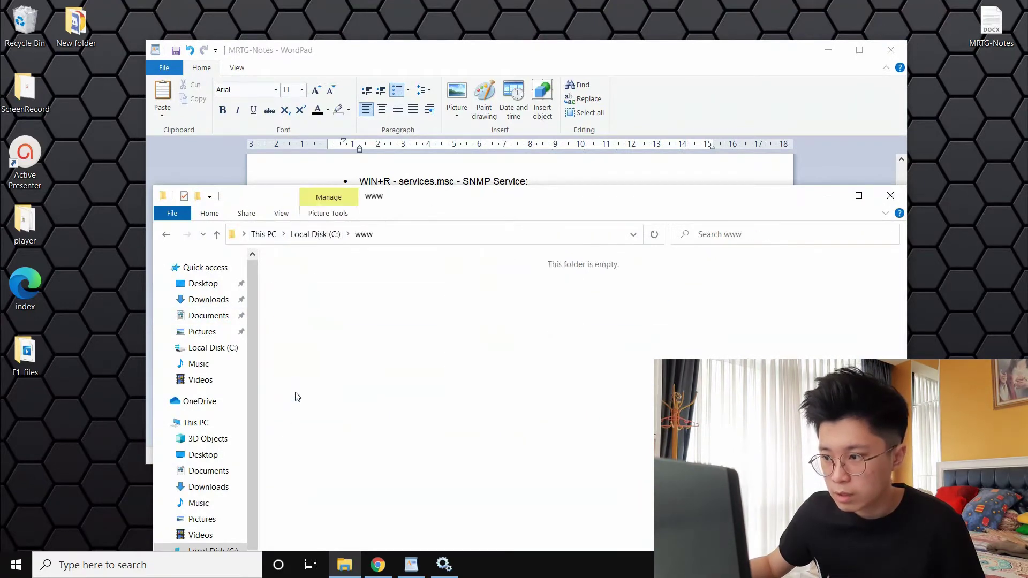
Minimize File Explorer and launch Command Prompt by searching CMD
left_click(828, 194)
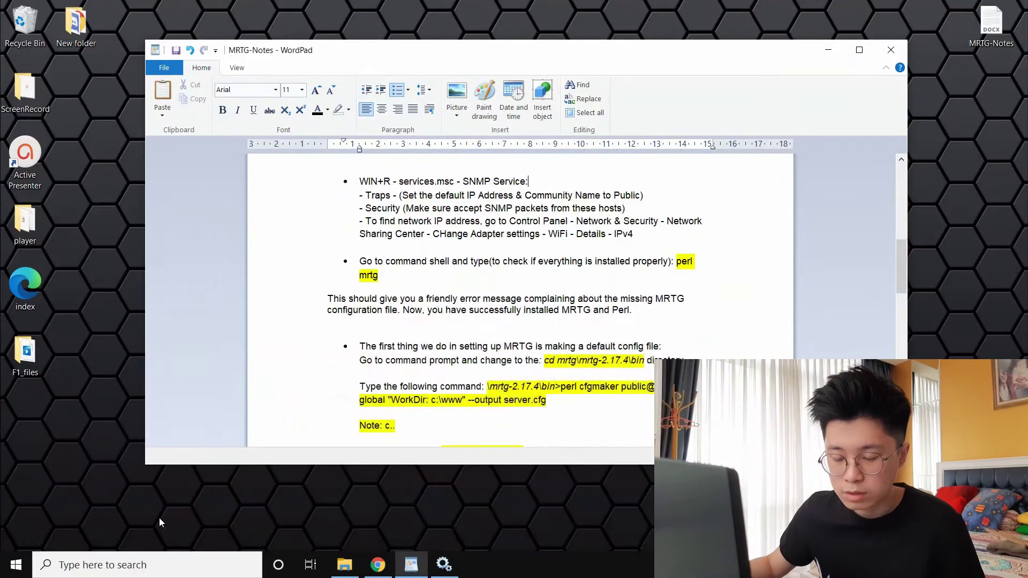
left_click(166, 557)
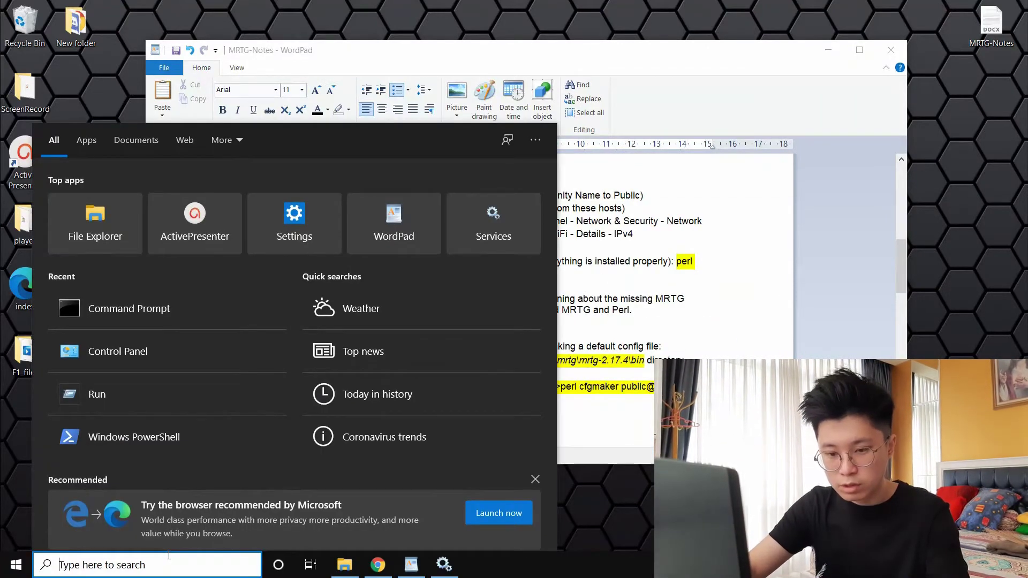
type("CMD")
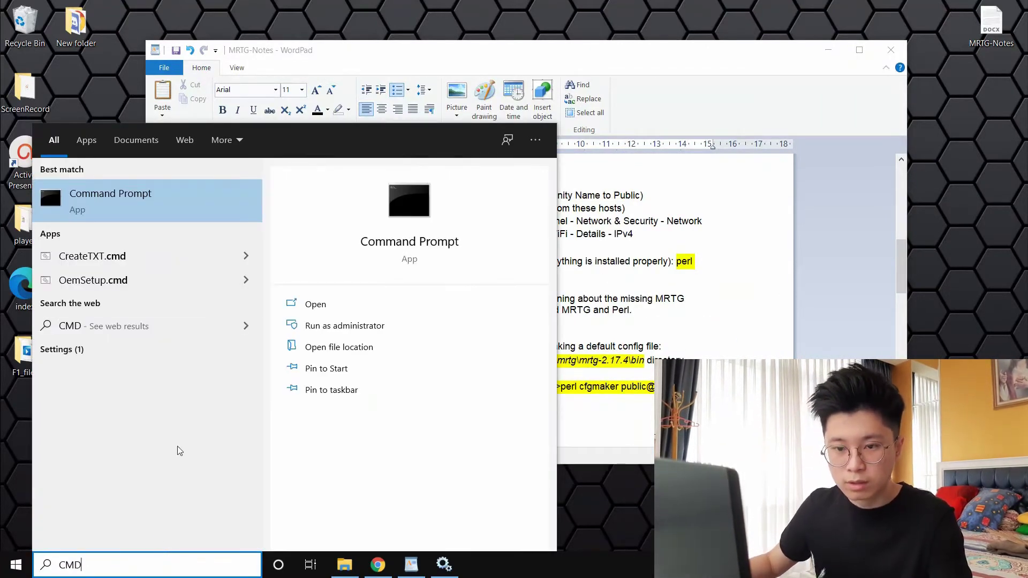
left_click(188, 202)
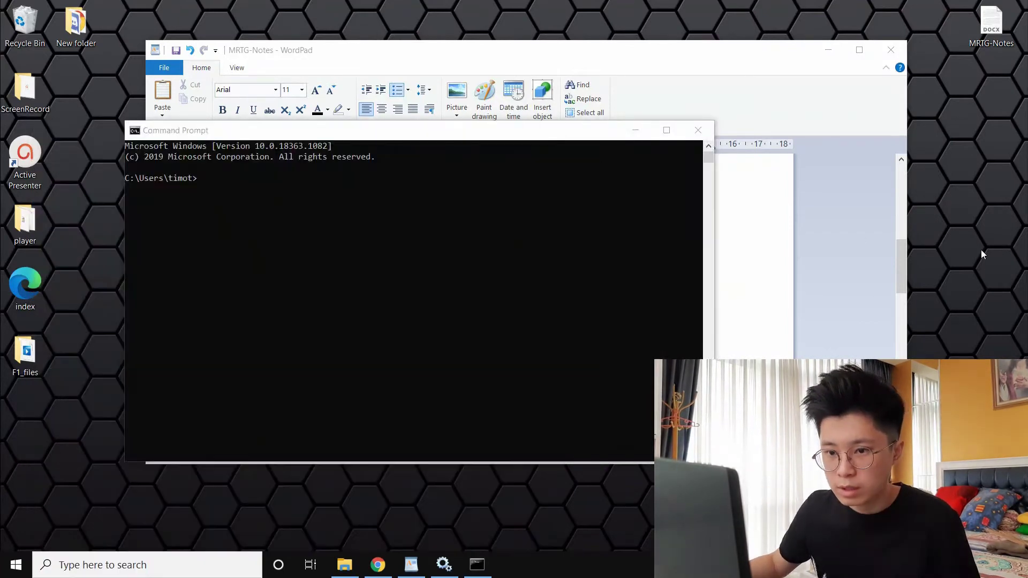
left_click(589, 189)
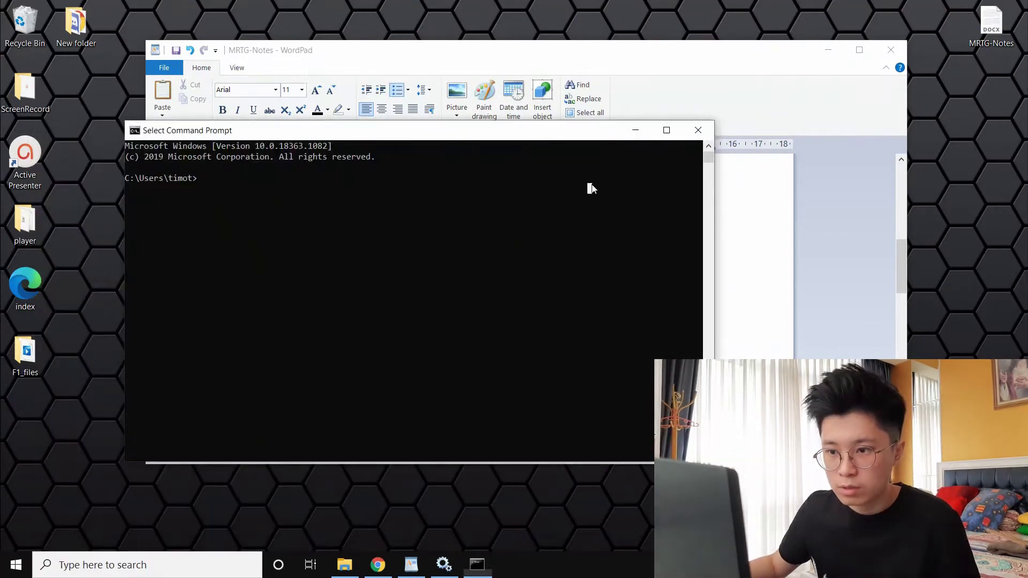
Go up two folders with CD.. to reach the C:\ root in Command Prompt
left_click_drag(455, 131, 447, 150)
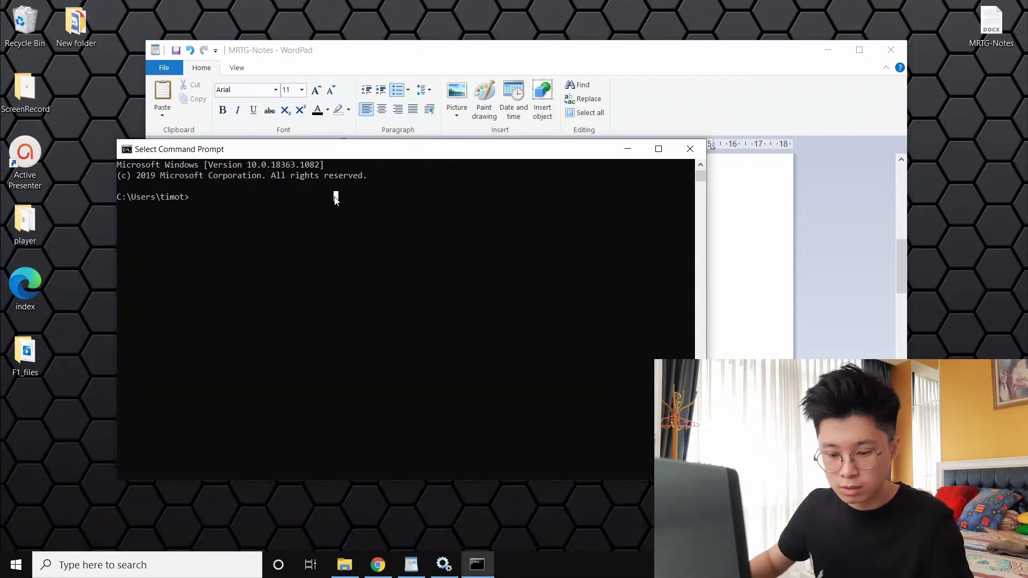
key("Escape")
type("CD..")
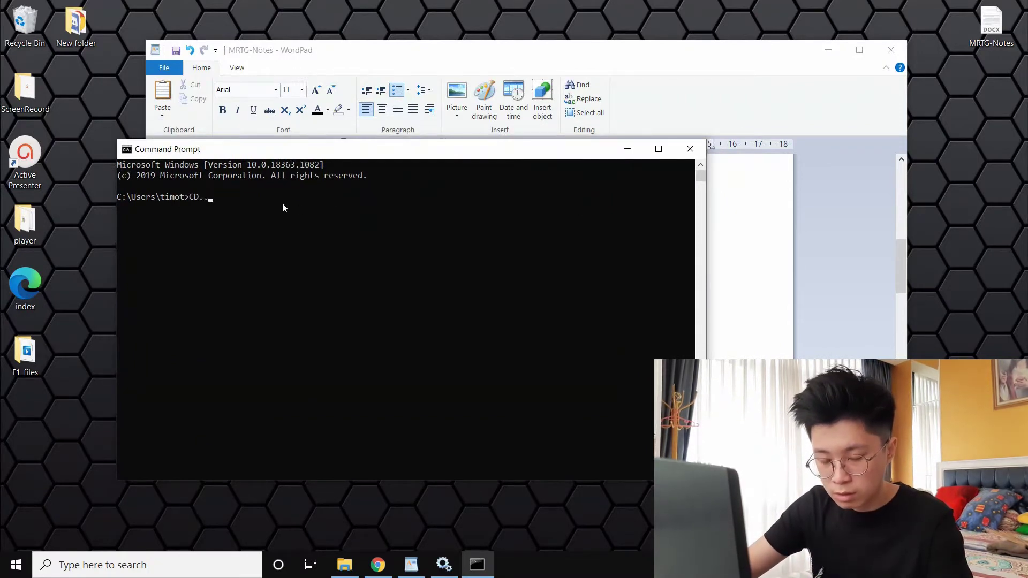
key("Return")
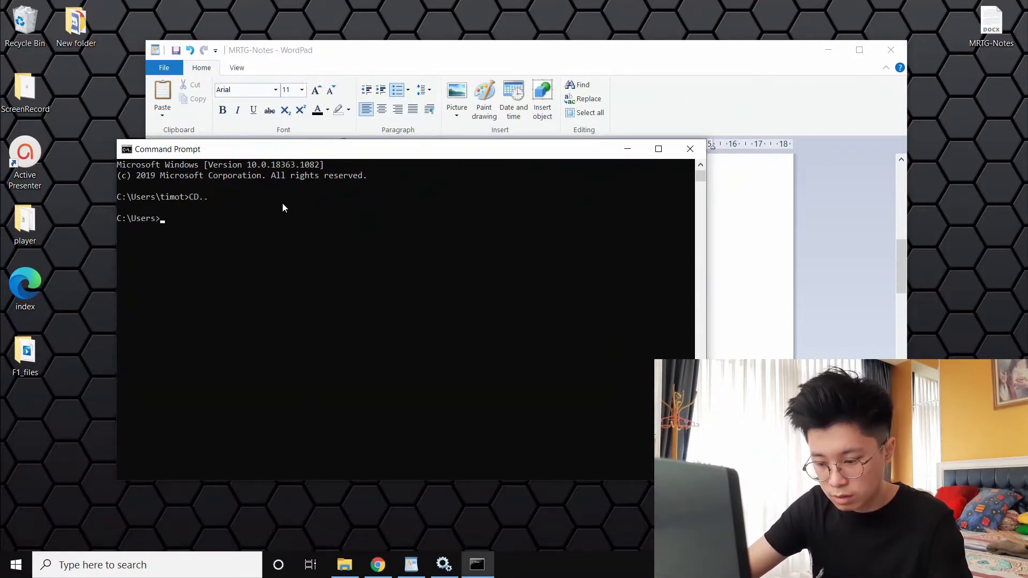
type("CD..")
key("Return")
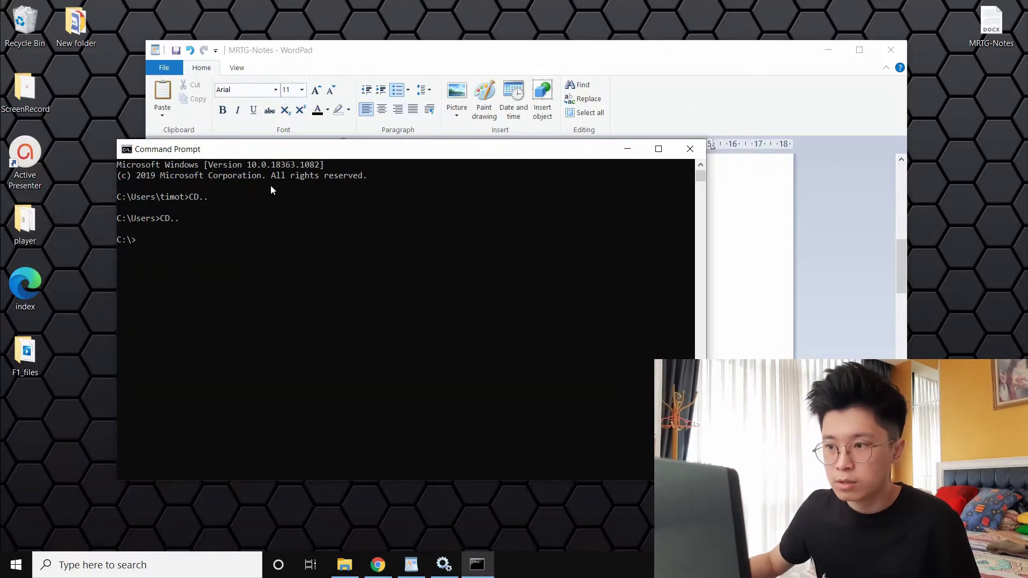
Copy 'perl mrtg' from the notes and run it, getting a Permission denied error
left_click_drag(698, 53, 711, 17)
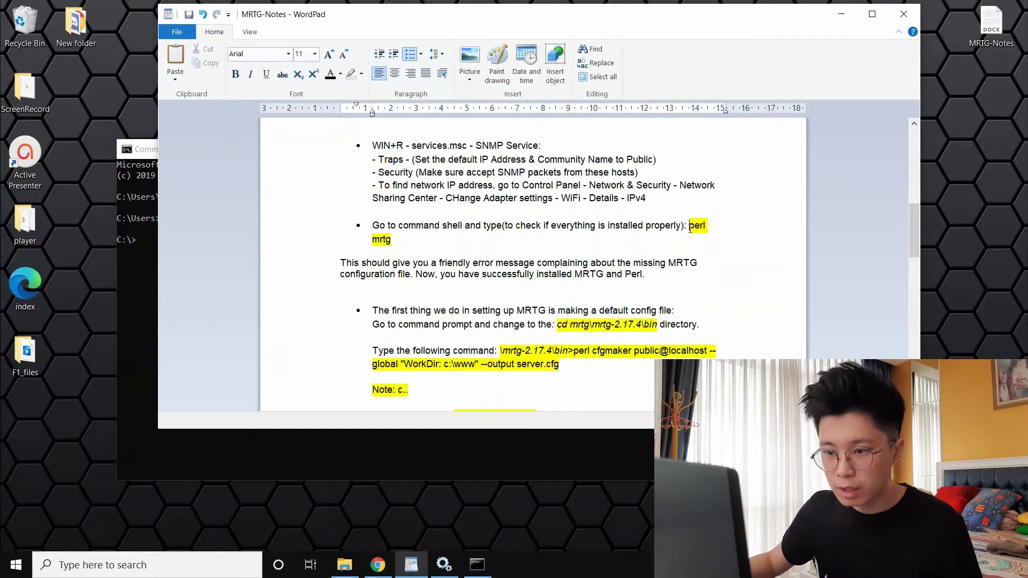
left_click_drag(690, 227, 393, 240)
key("ctrl+c")
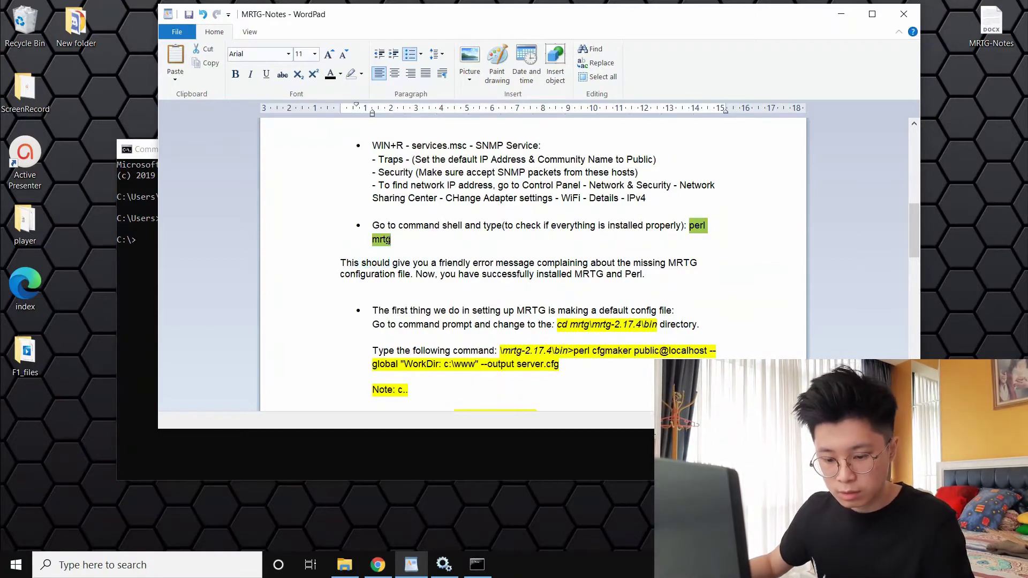
left_click(141, 289)
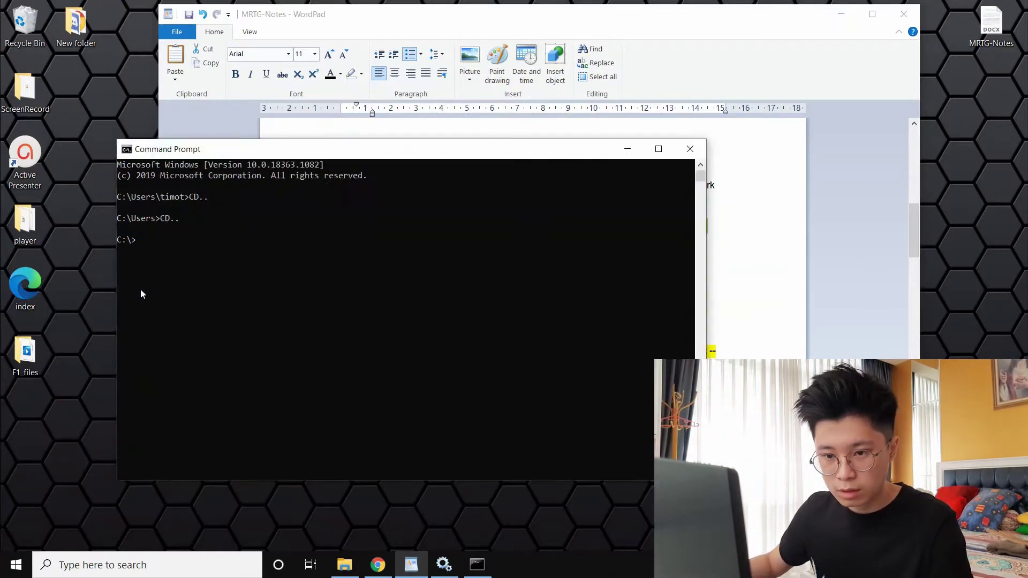
left_click_drag(154, 234, 152, 238)
left_click(152, 239)
key("ctrl+v")
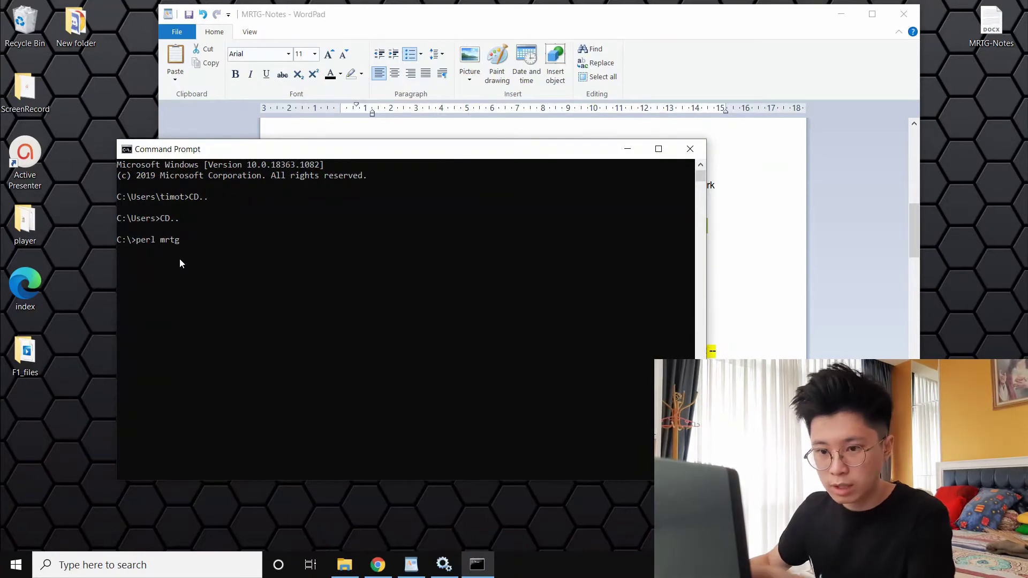
key("Return")
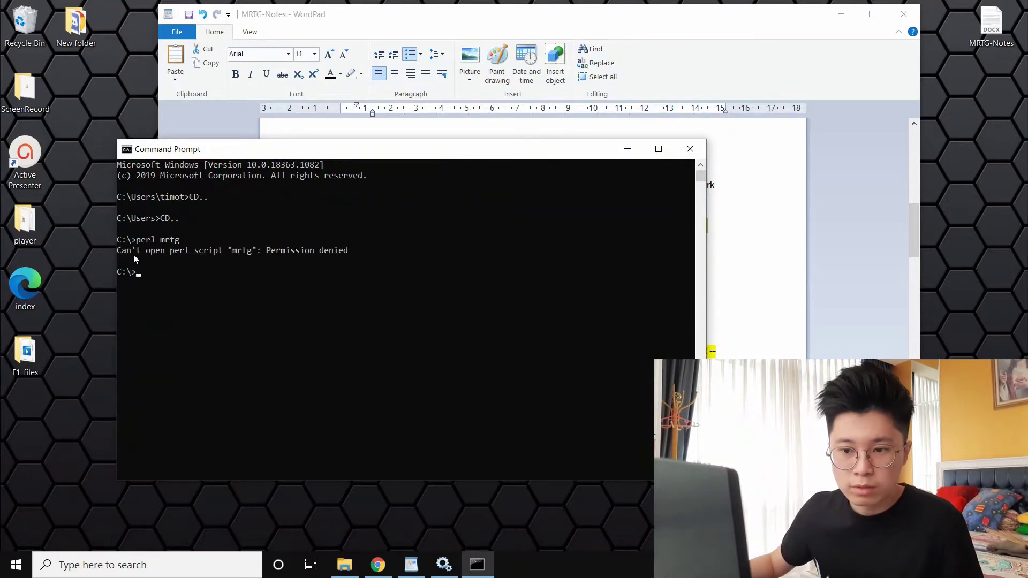
left_click_drag(128, 253, 357, 252)
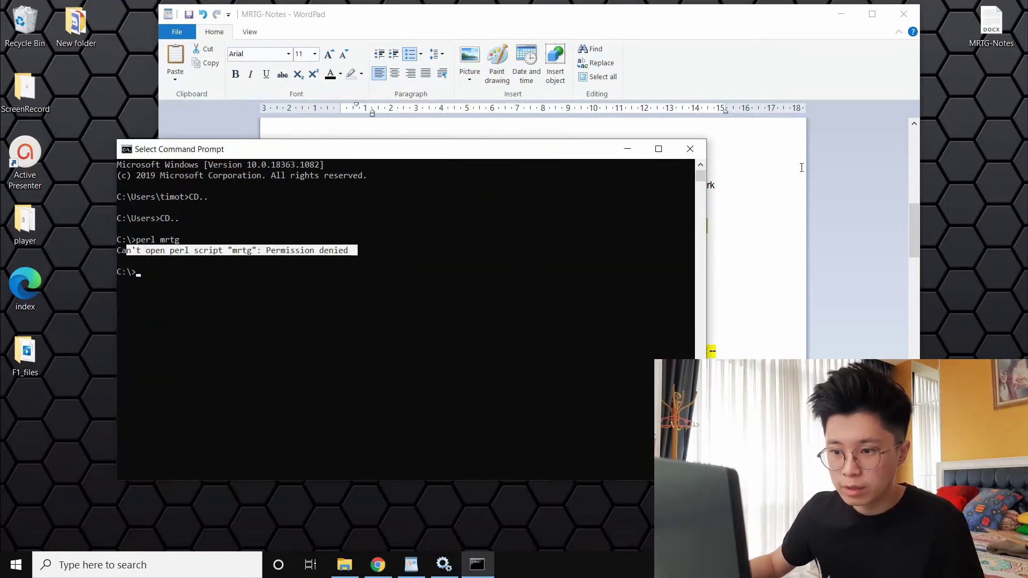
left_click(801, 168)
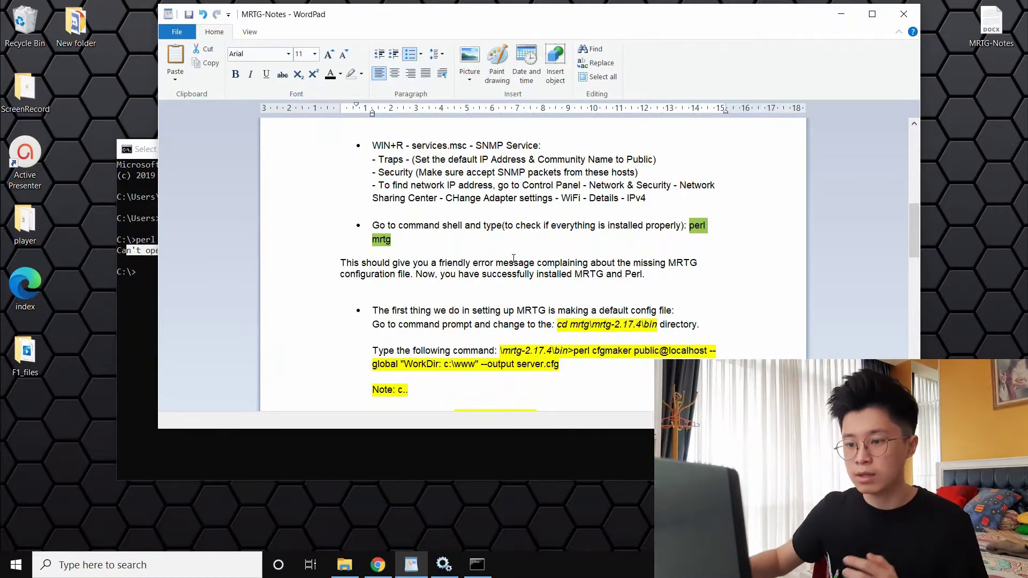
Copy the cd mrtg\mrtg-2.17.4\bin path from the notes' config-file step
left_click(613, 350)
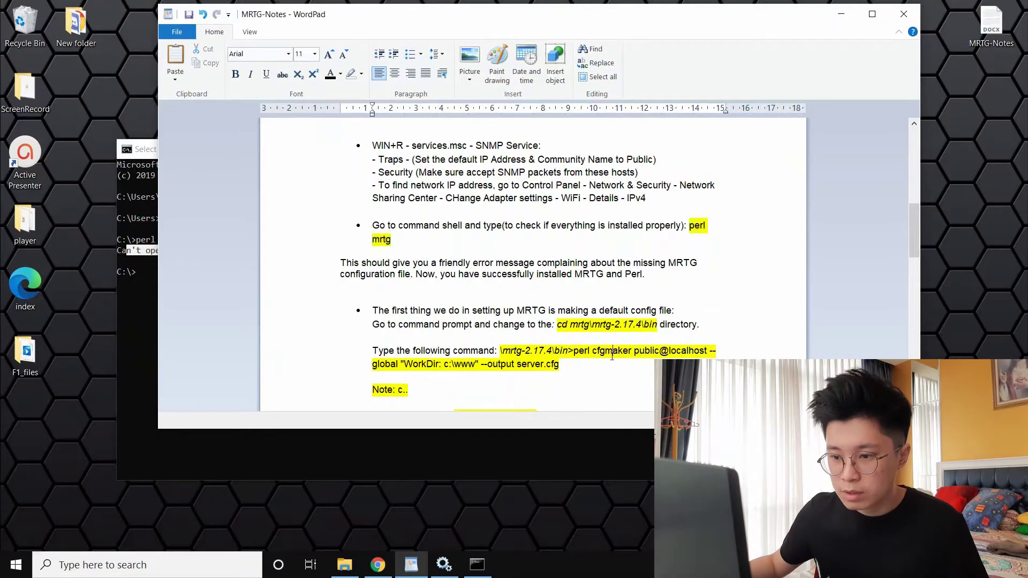
scroll(570, 333, "down", 1)
scroll(570, 332, "down", 3)
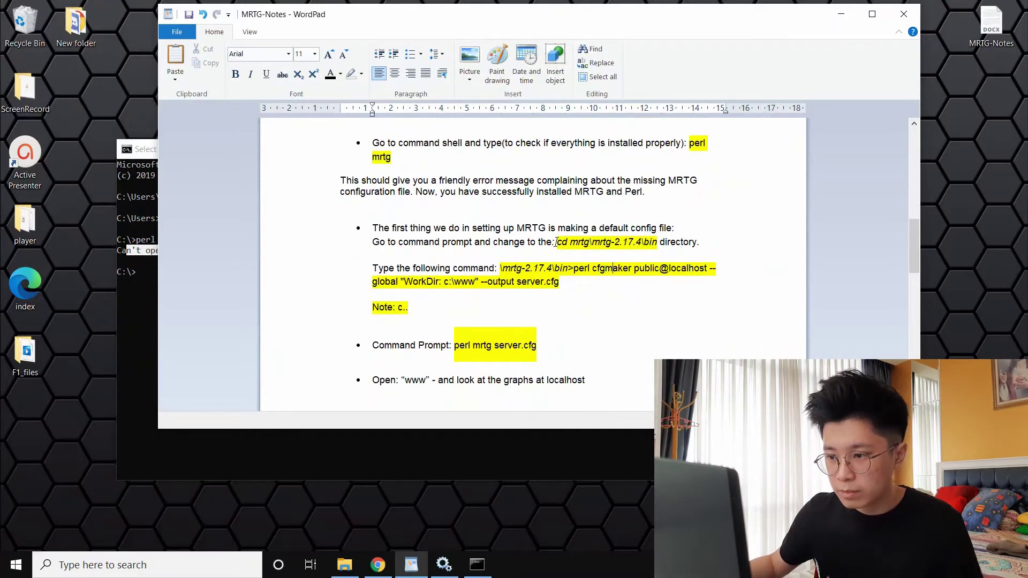
left_click_drag(555, 242, 642, 242)
key("ctrl+c")
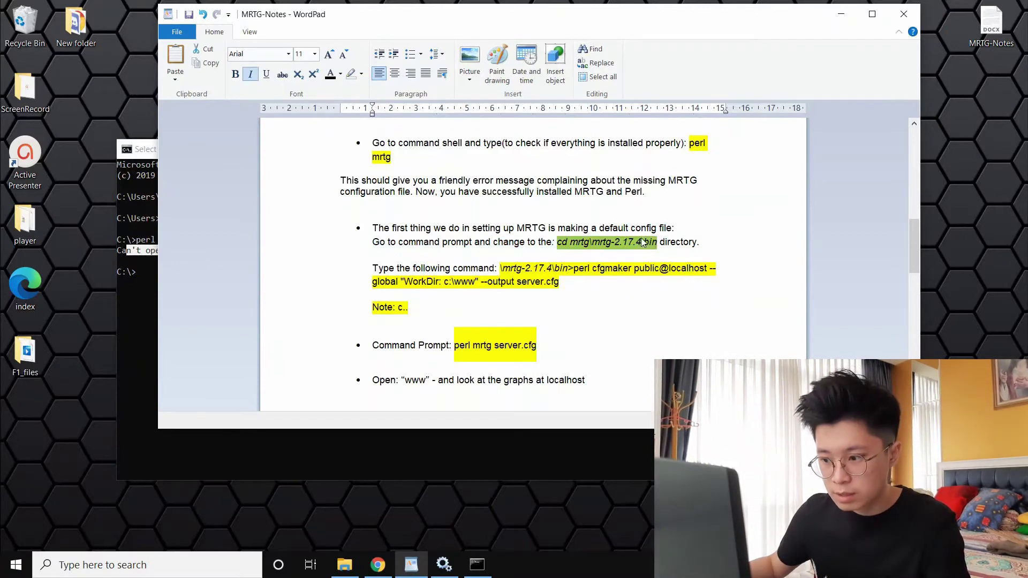
left_click(435, 454)
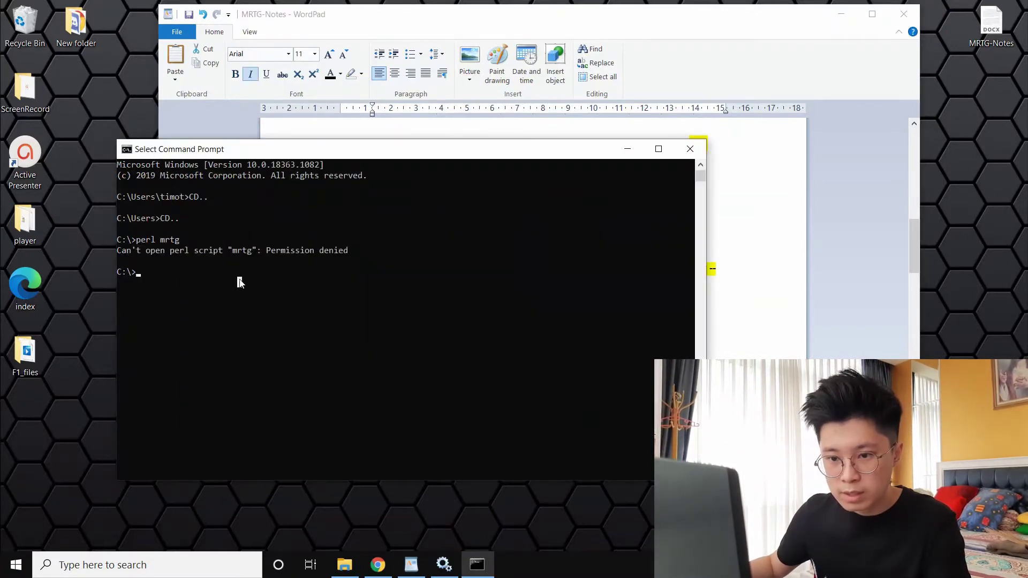
Change into the mrtg\mrtg-2.17.4\bin folder in Command Prompt
key("ctrl+v")
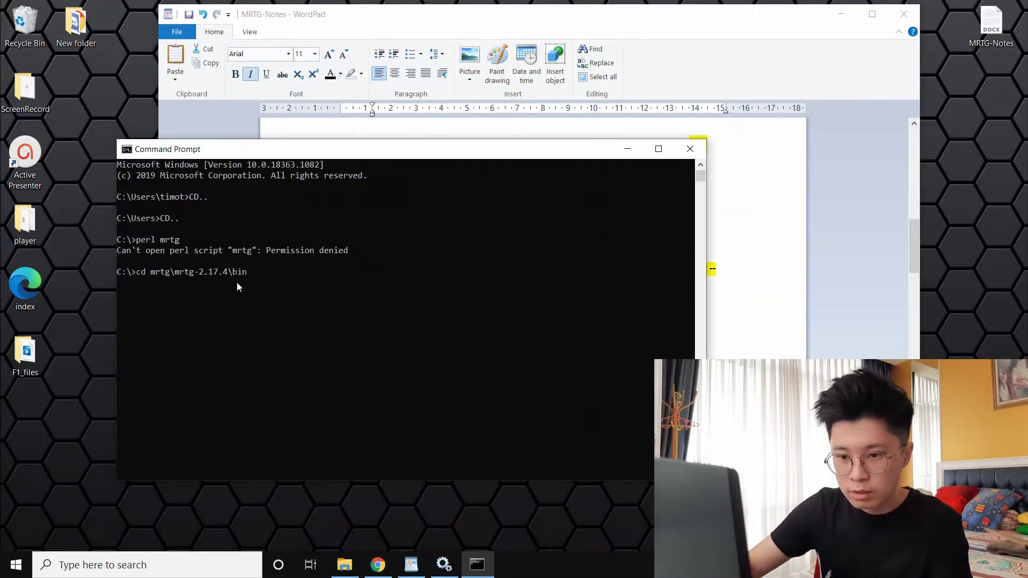
key("Return")
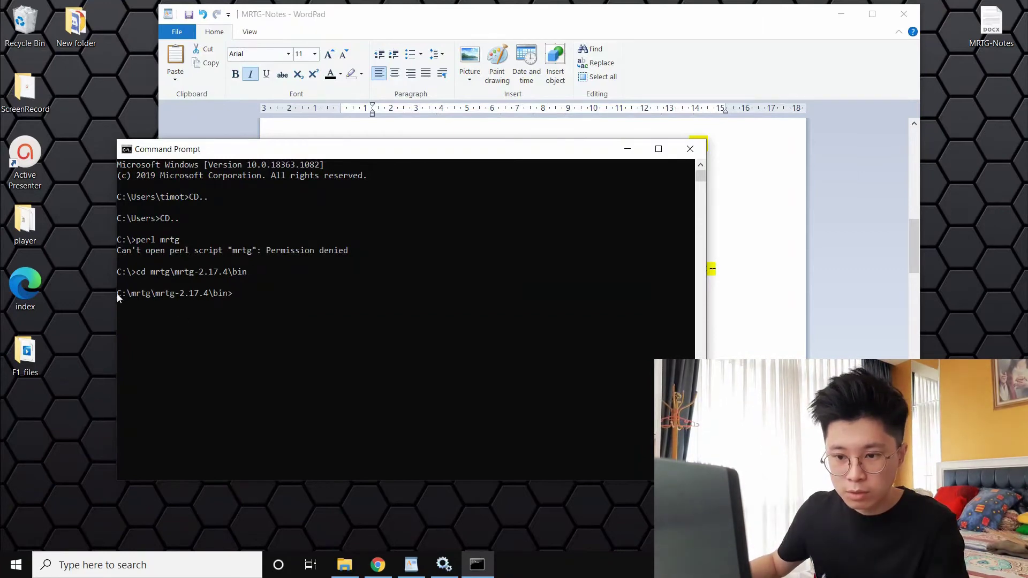
left_click_drag(118, 294, 223, 298)
key("alt+Tab")
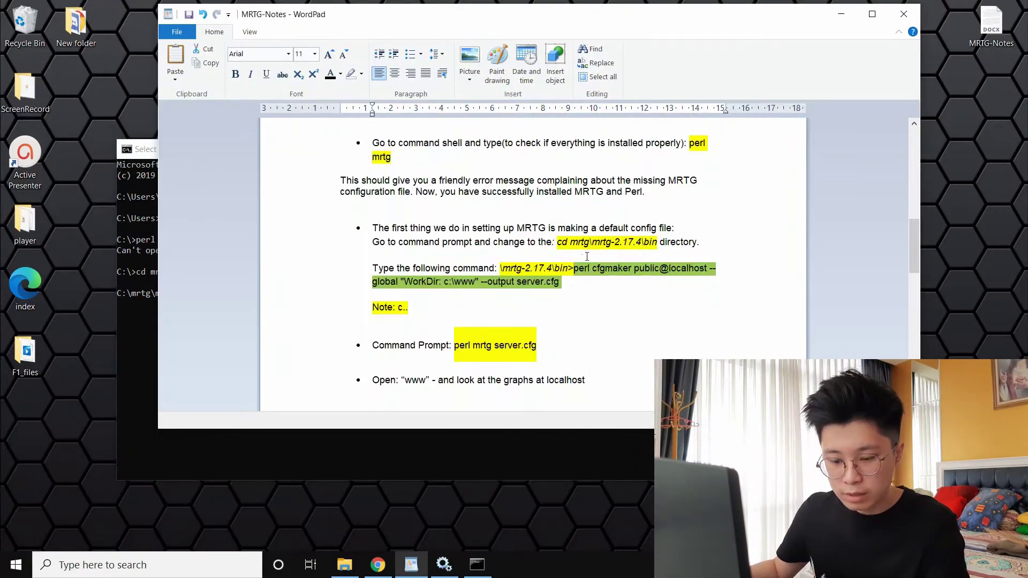
left_click(300, 469)
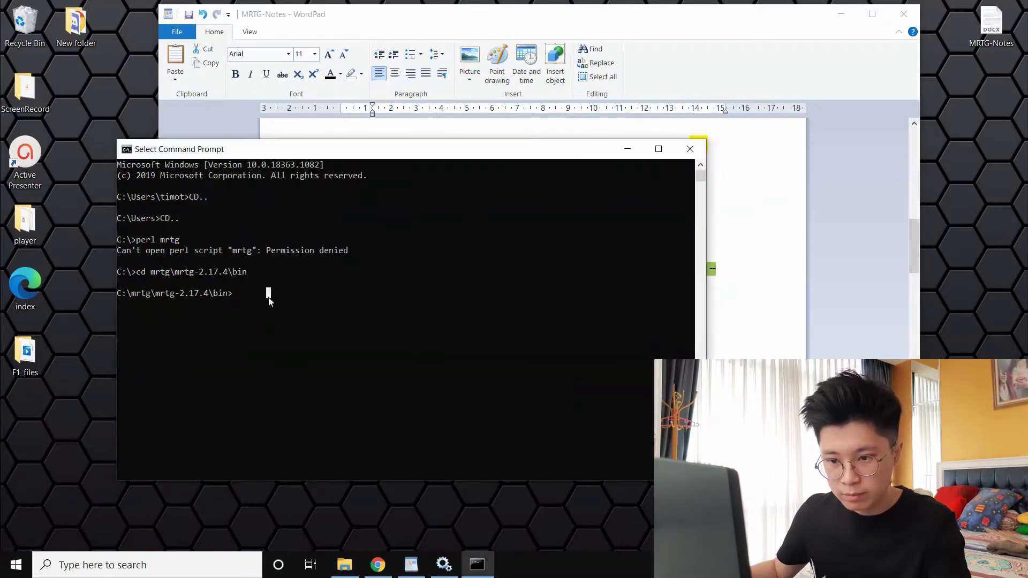
Run the cfgmaker command with WorkDir c:\www to write server.cfg
type("perl cfgmaker public@localhost --global \"WorkDir: c:\\www\" --output server.cfg")
key("Return")
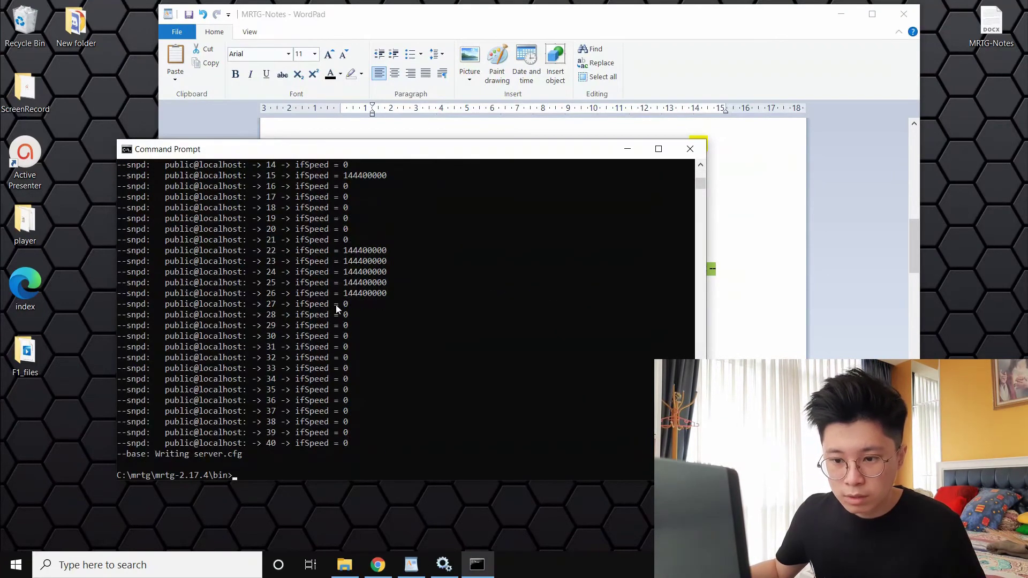
scroll(332, 302, "down", 5)
scroll(328, 291, "up", 19)
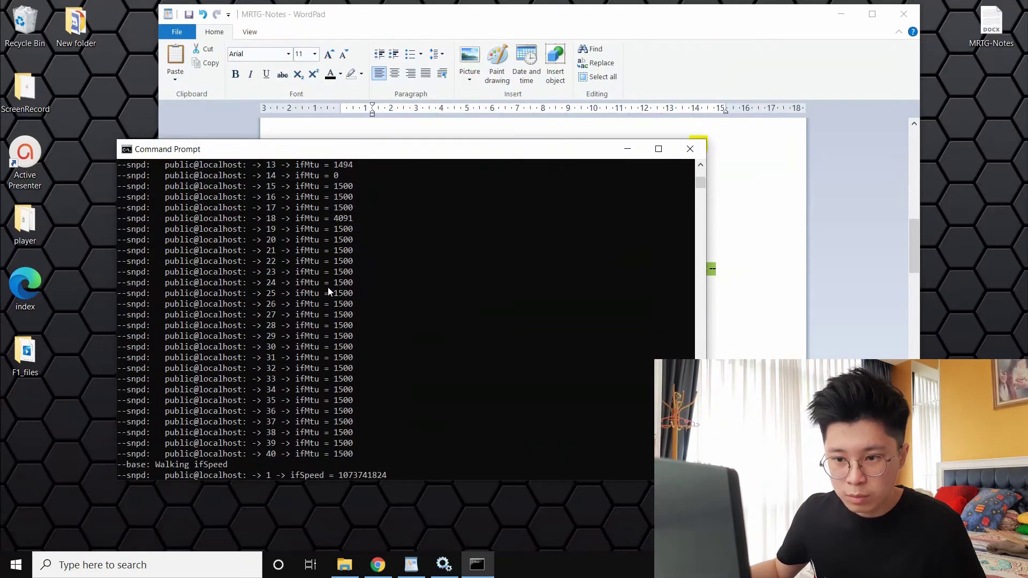
scroll(328, 287, "up", 15)
Run perl mrtg server.cfg once, producing Rateup log-file warnings
key("alt+Tab")
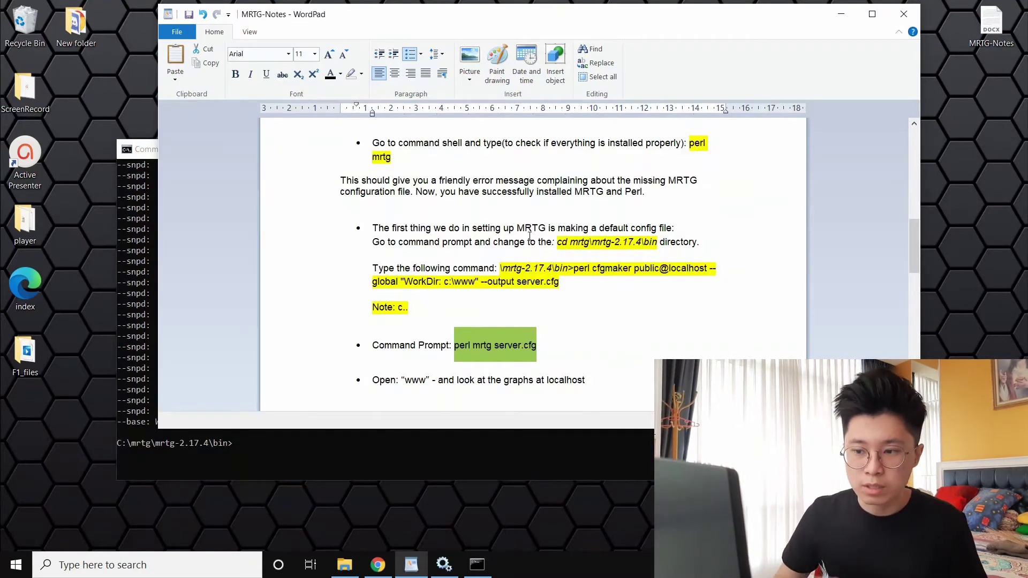
left_click(277, 443)
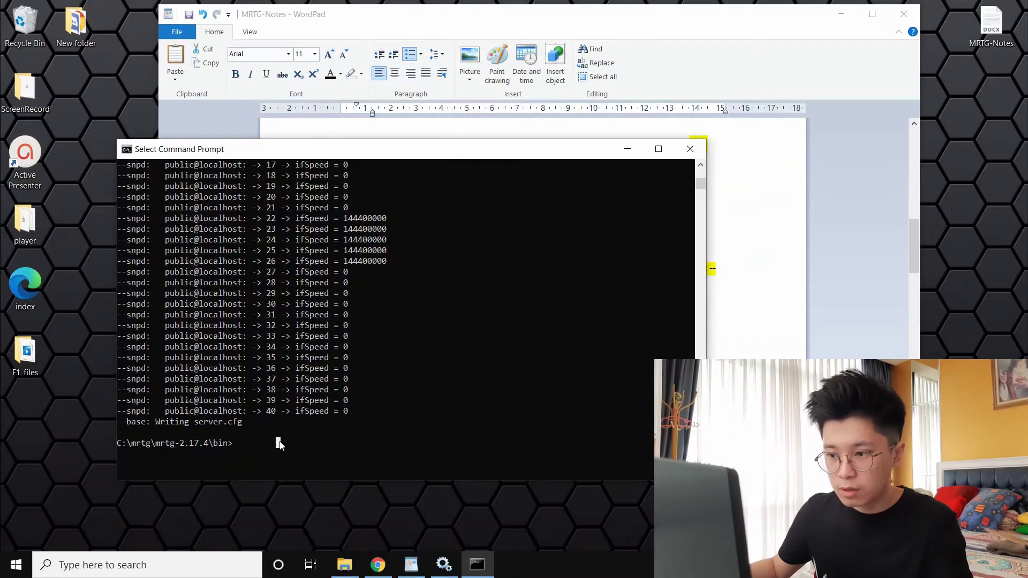
left_click(556, 319)
scroll(557, 341, "down", 3)
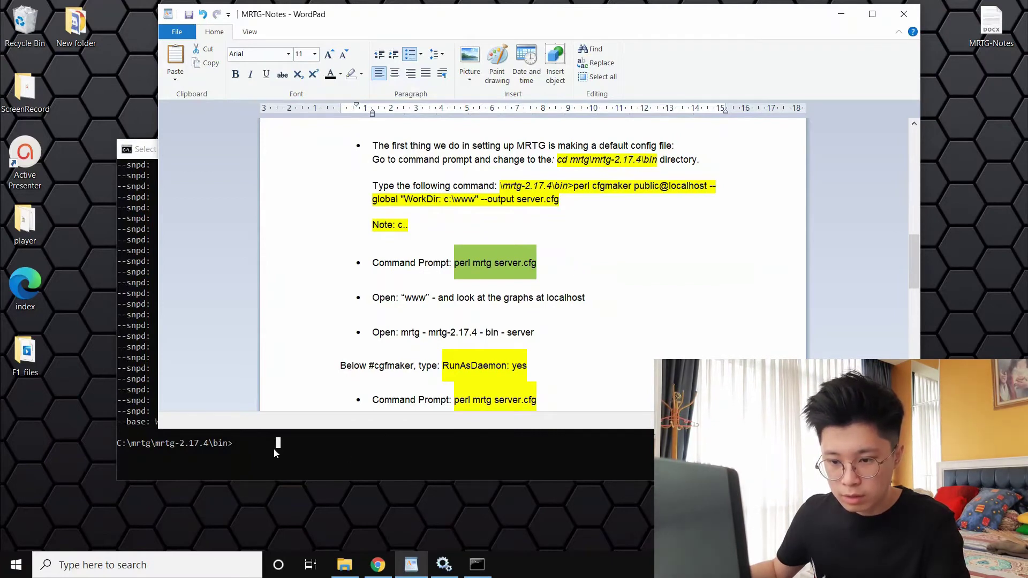
left_click(246, 446)
right_click(244, 444)
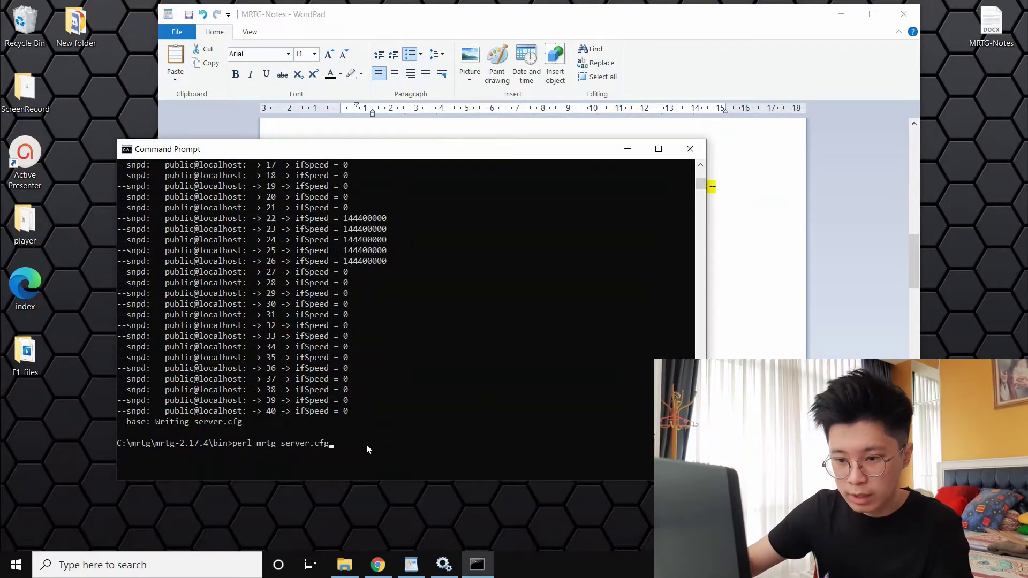
key("Return")
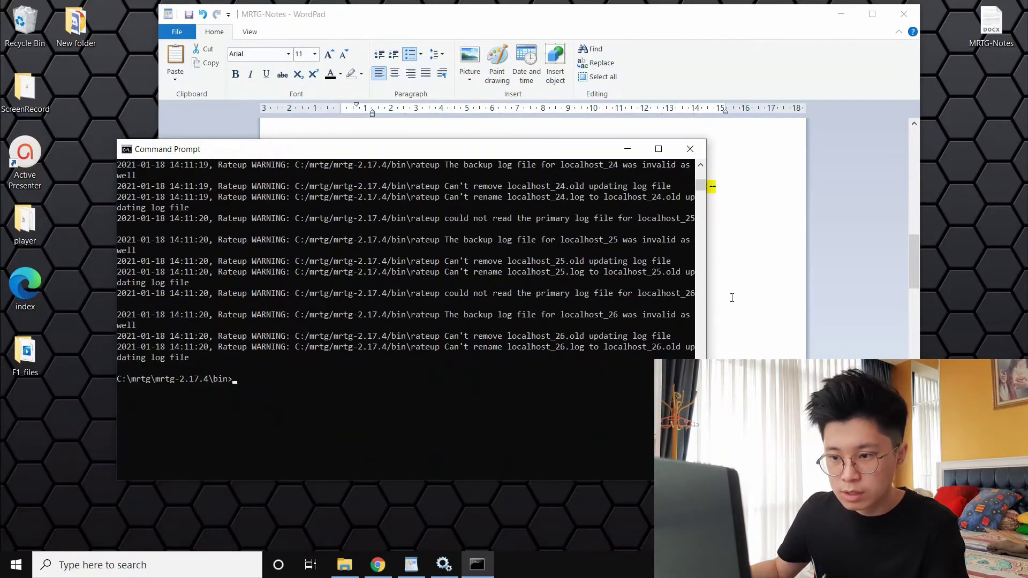
left_click(732, 297)
left_click(142, 275)
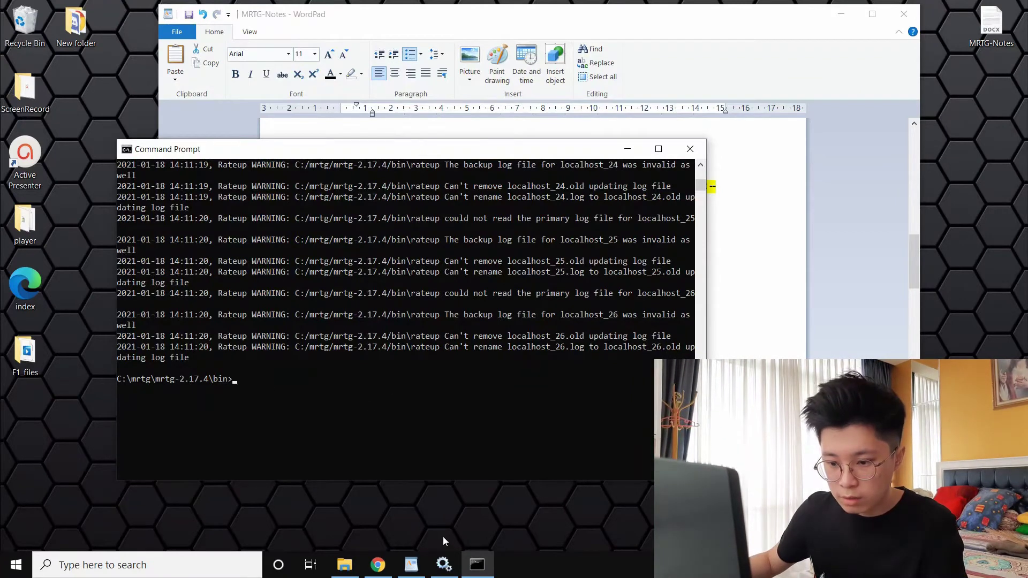
Open C:\www in File Explorer to see the 39 generated localhost graphs and pages
left_click(344, 565)
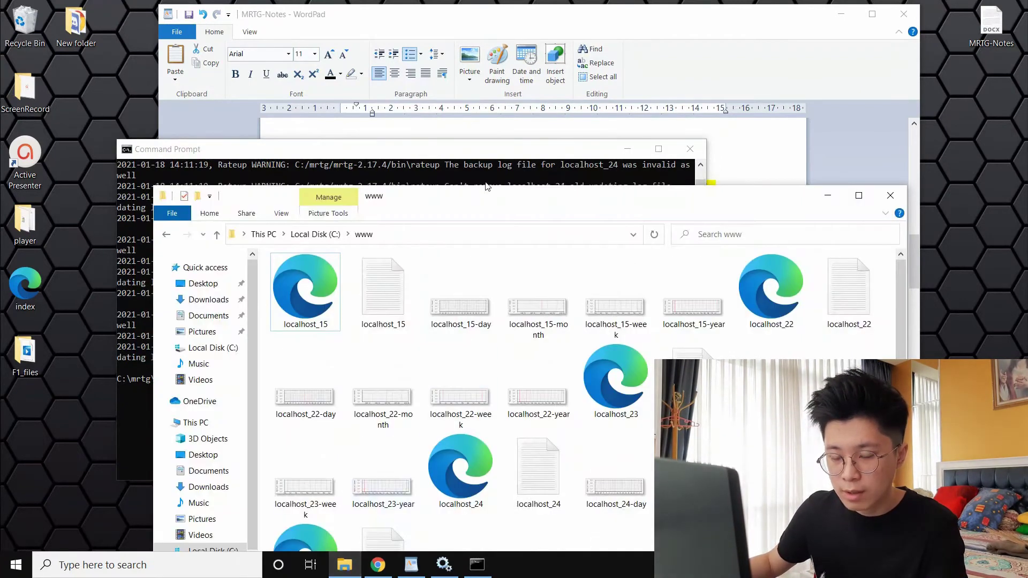
left_click_drag(489, 202, 479, 80)
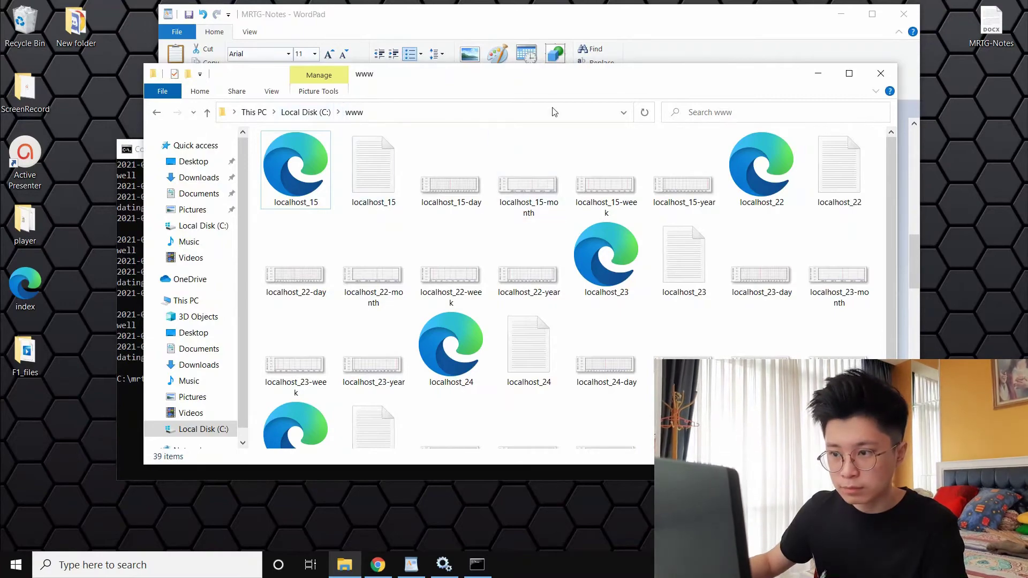
left_click_drag(574, 72, 545, 241)
left_click(783, 189)
scroll(565, 282, "down", 1)
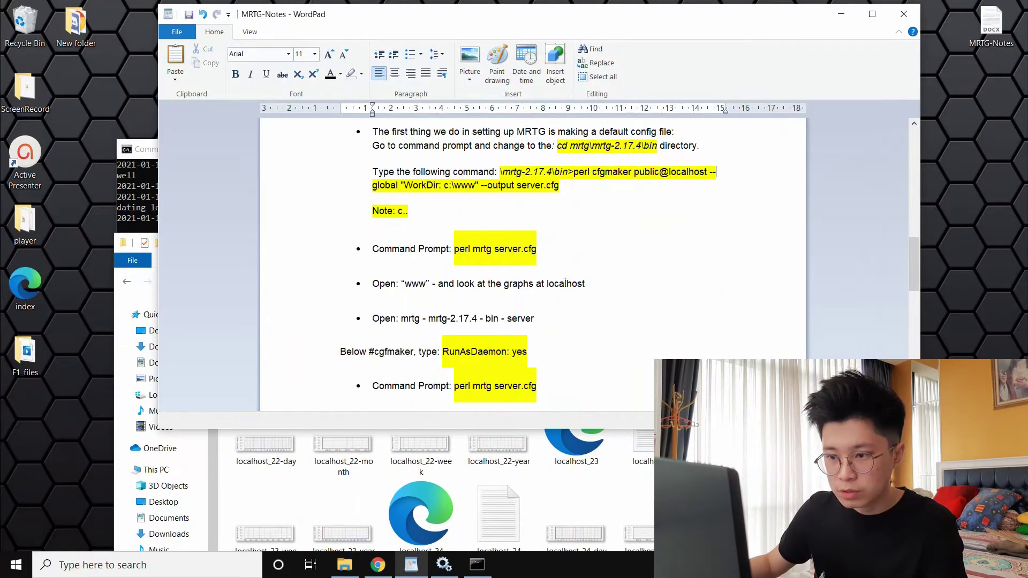
Select the notes about opening server in the bin folder and adding RunAsDaemon: yes
scroll(565, 282, "down", 2)
triple_click(570, 259)
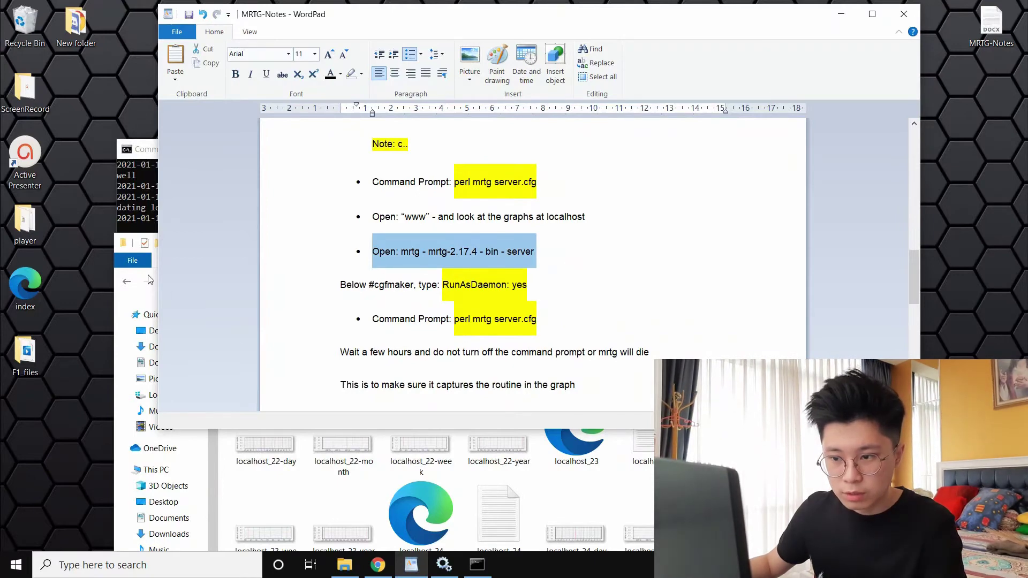
scroll(440, 262, "down", 1)
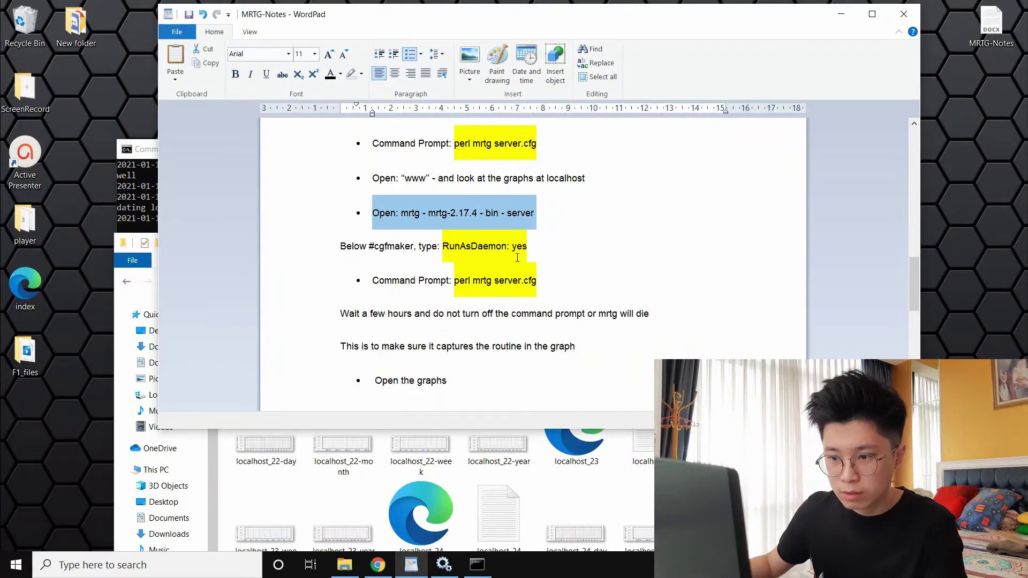
left_click_drag(542, 244, 464, 244)
key("ctrl+c")
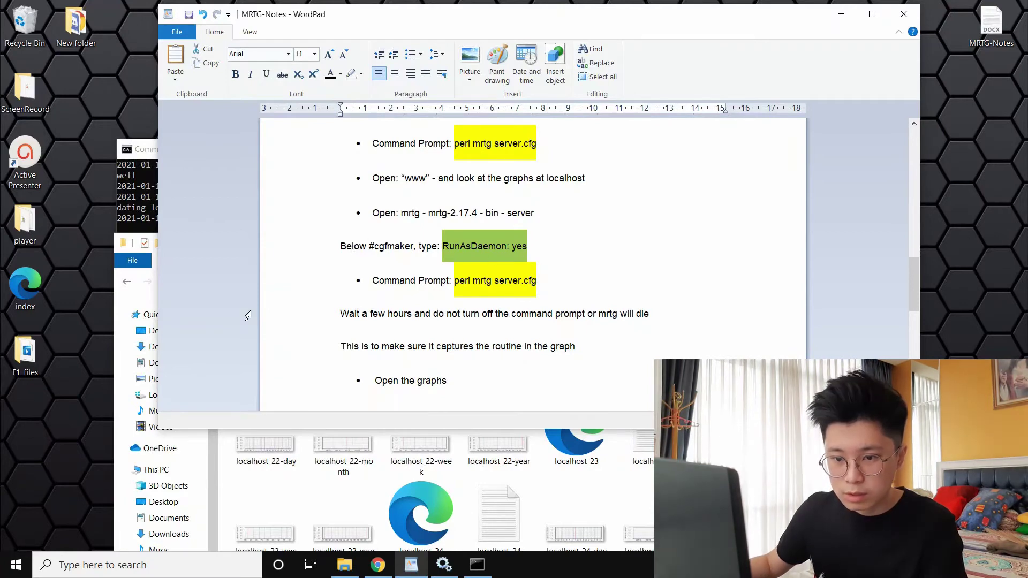
Bring the www folder window forward and go up to the C: drive
left_click(133, 293)
left_click_drag(399, 250, 466, 115)
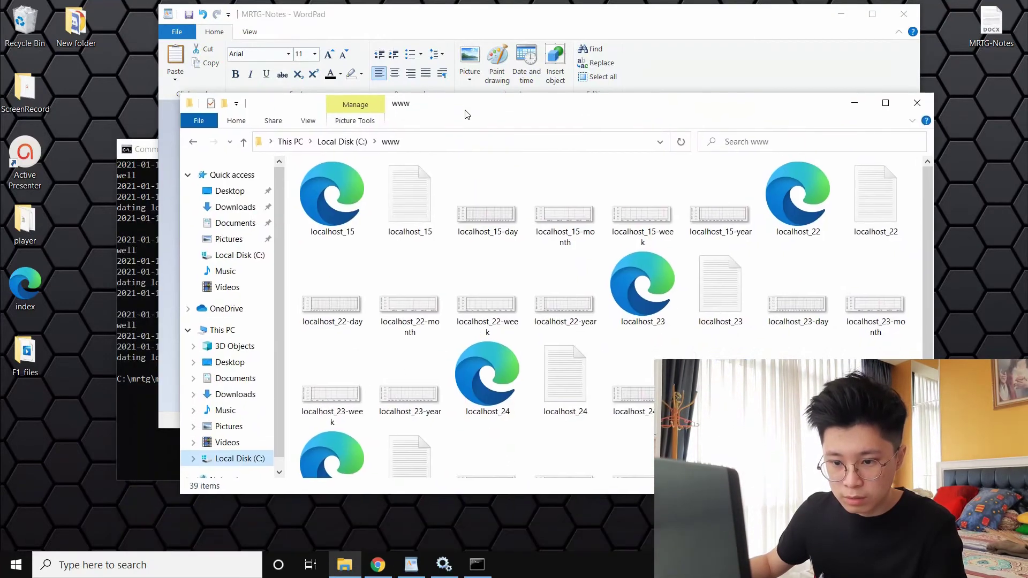
left_click(224, 458)
Browse to mrtg\mrtg-2.17.4\bin and open the server config file
double_click(343, 201)
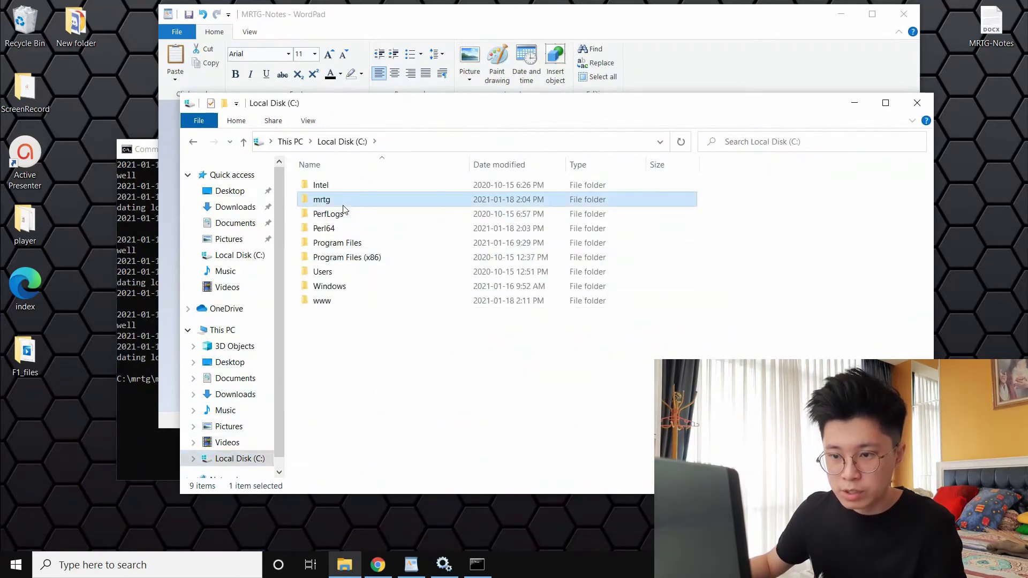
double_click(343, 184)
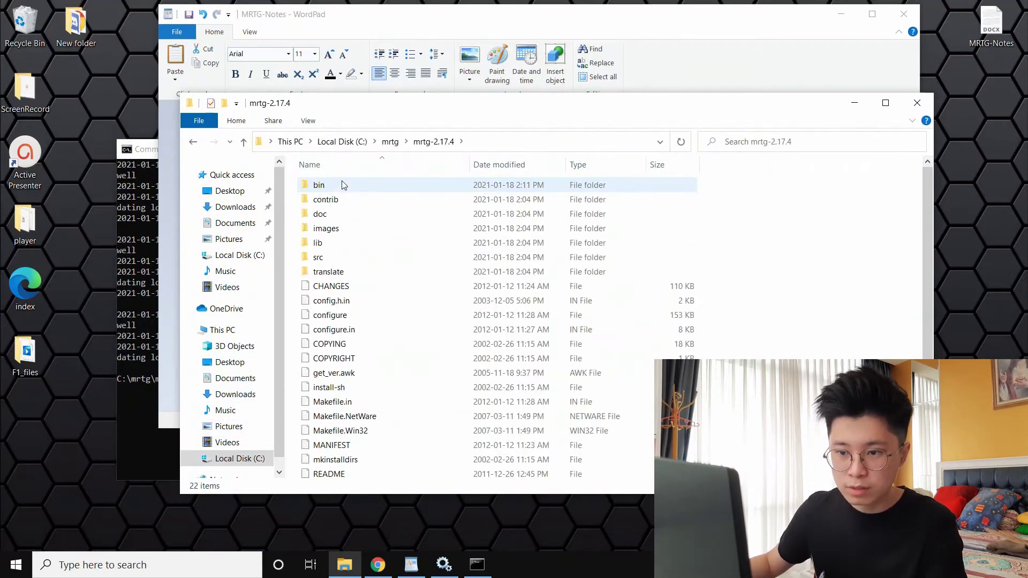
double_click(343, 185)
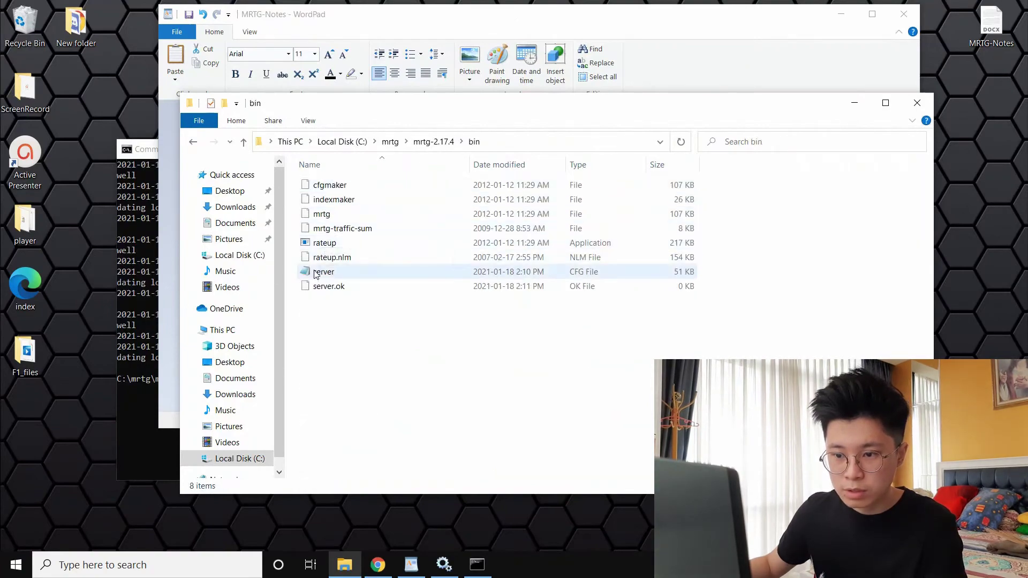
left_click(317, 273)
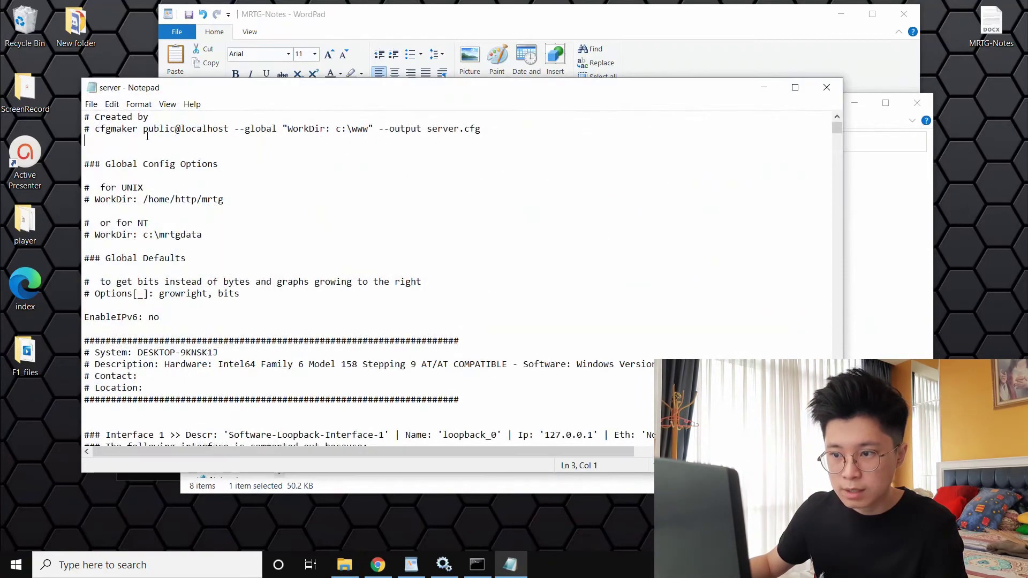
left_click_drag(431, 87, 334, 228)
Paste RunAsDaemon: yes on line three and save server.cfg
left_click(696, 36)
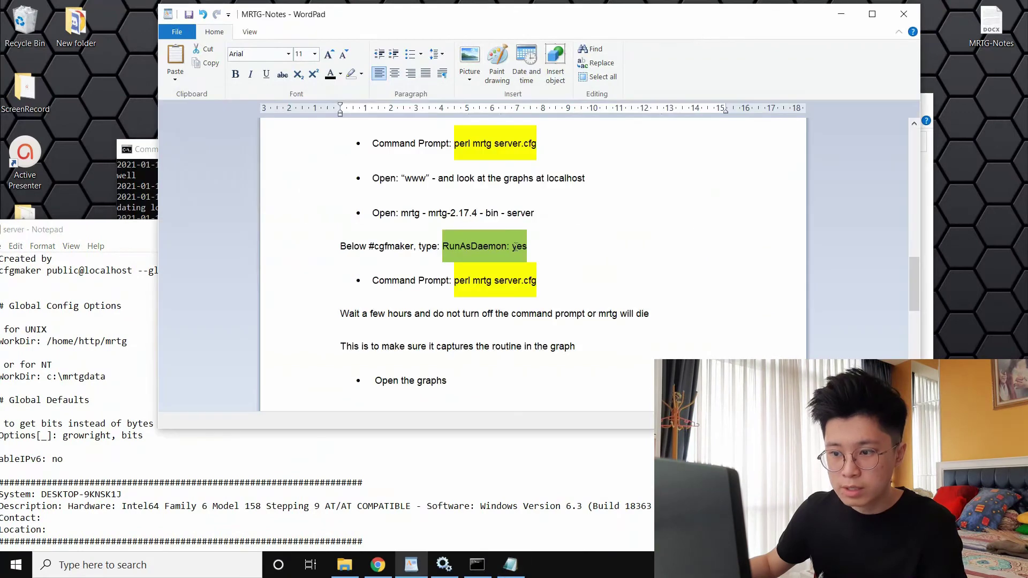
left_click_drag(104, 237, 324, 199)
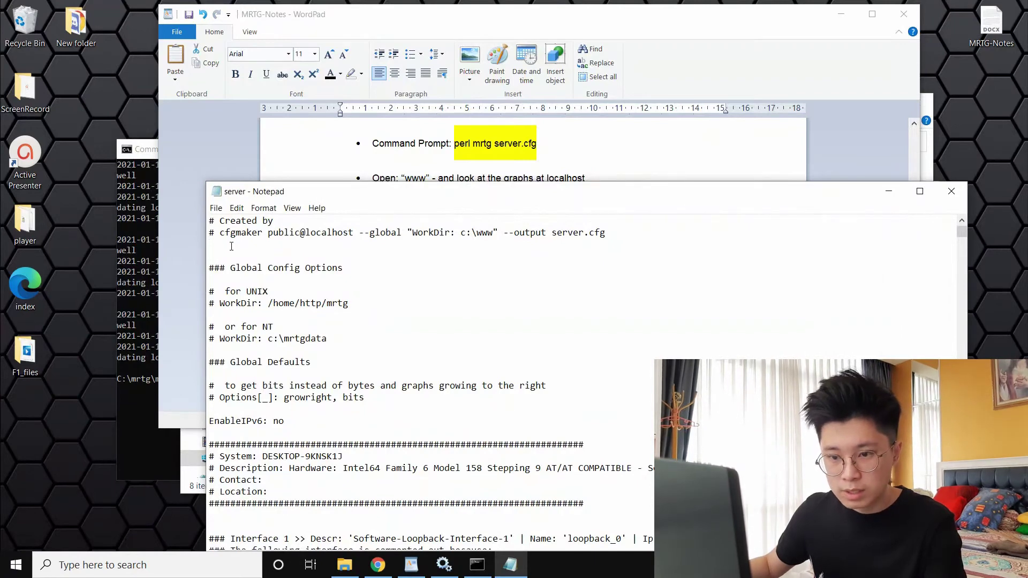
key("ctrl+v")
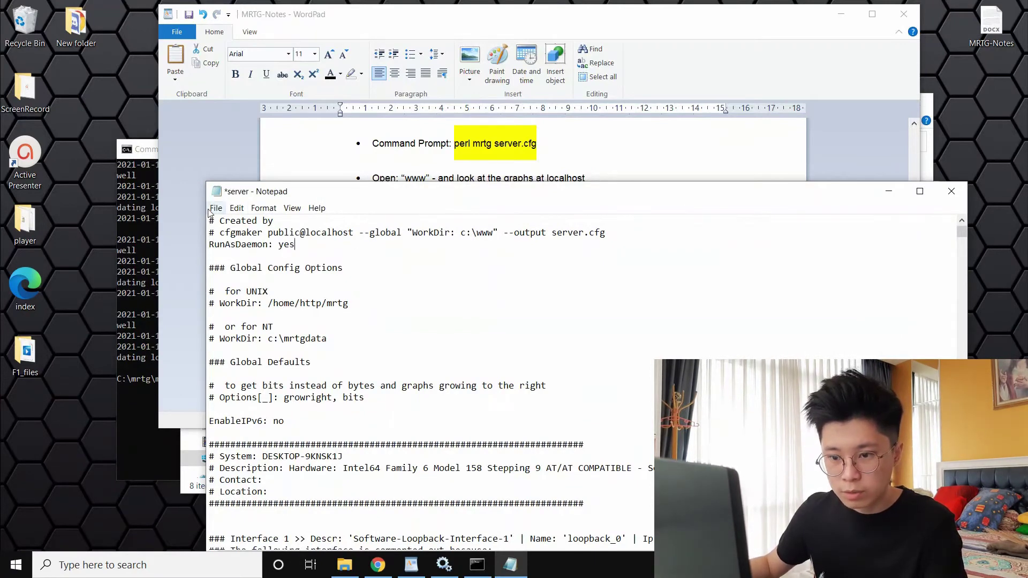
left_click(210, 211)
left_click(252, 264)
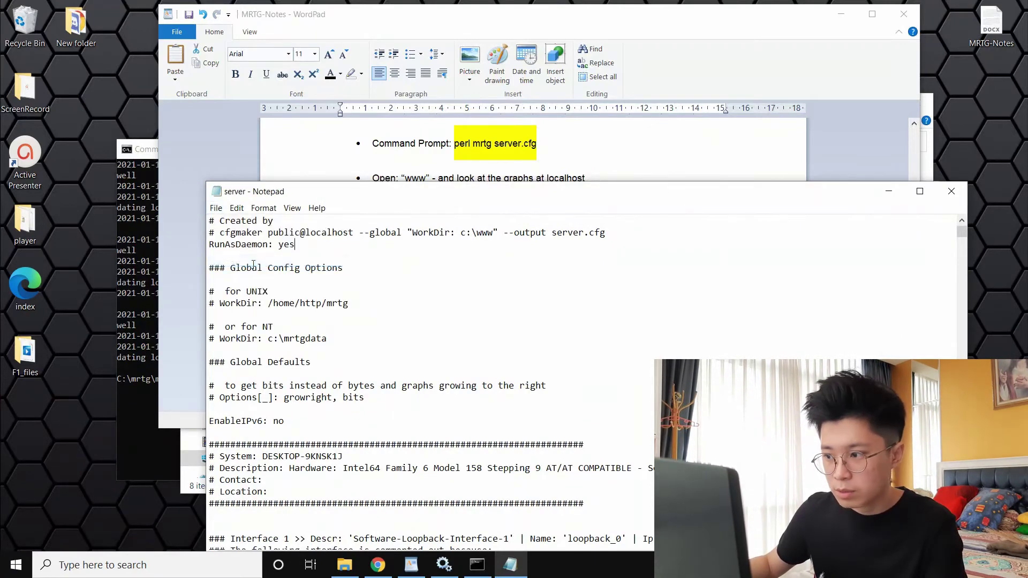
key("alt+F4")
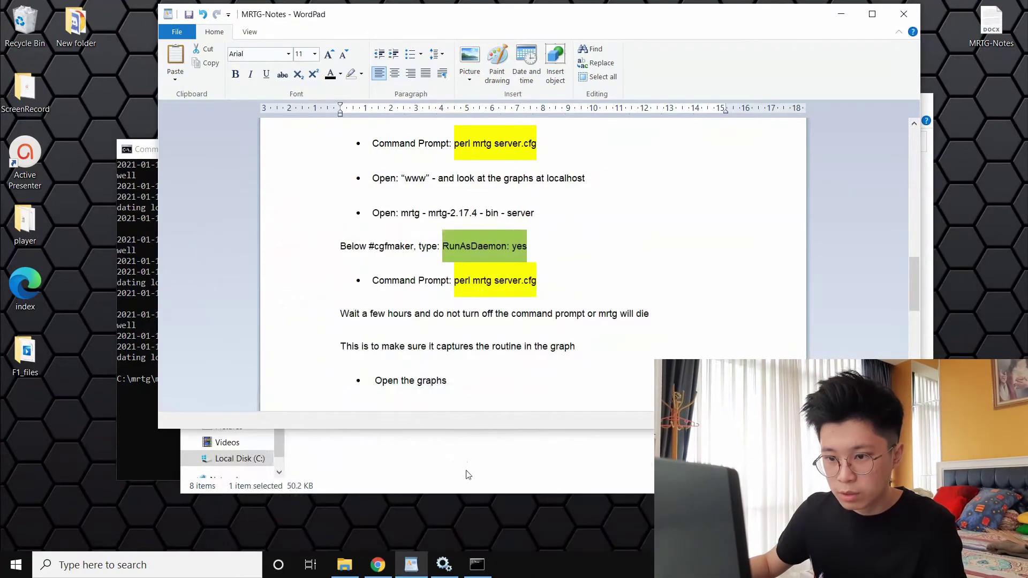
Reopen server.cfg to confirm the RunAsDaemon: yes line, then close it
left_click(468, 475)
double_click(361, 271)
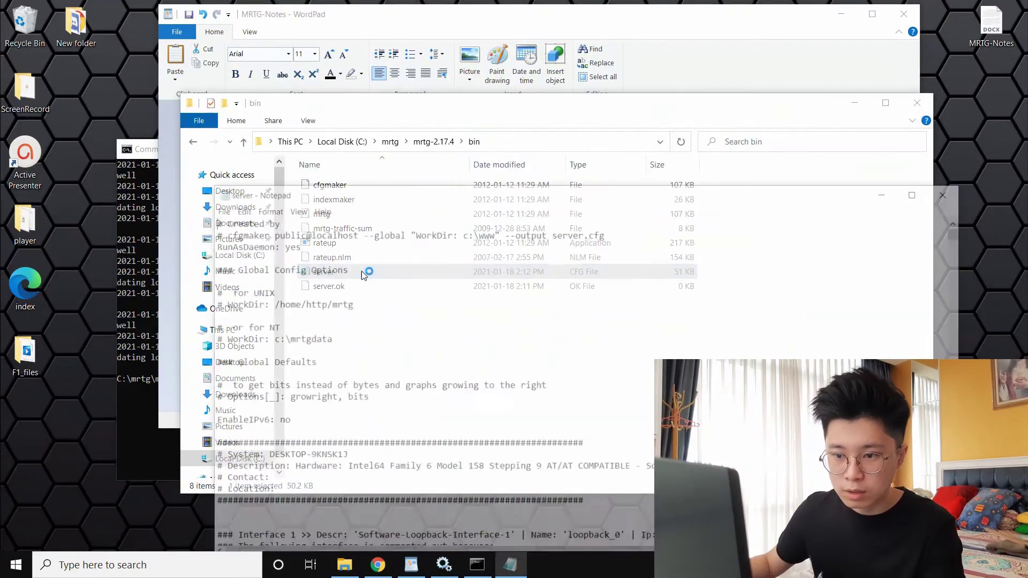
left_click_drag(308, 246, 207, 241)
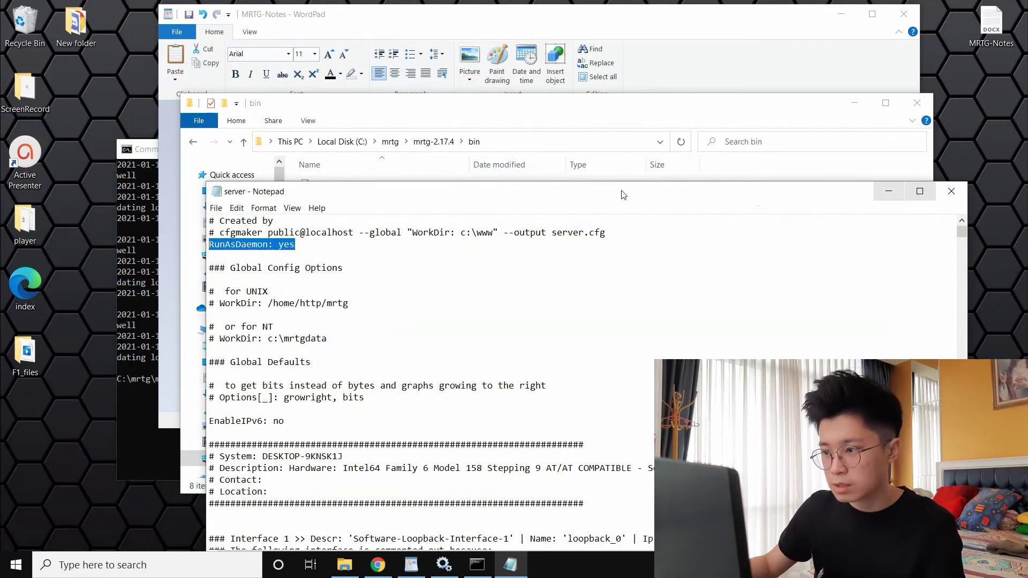
left_click(951, 191)
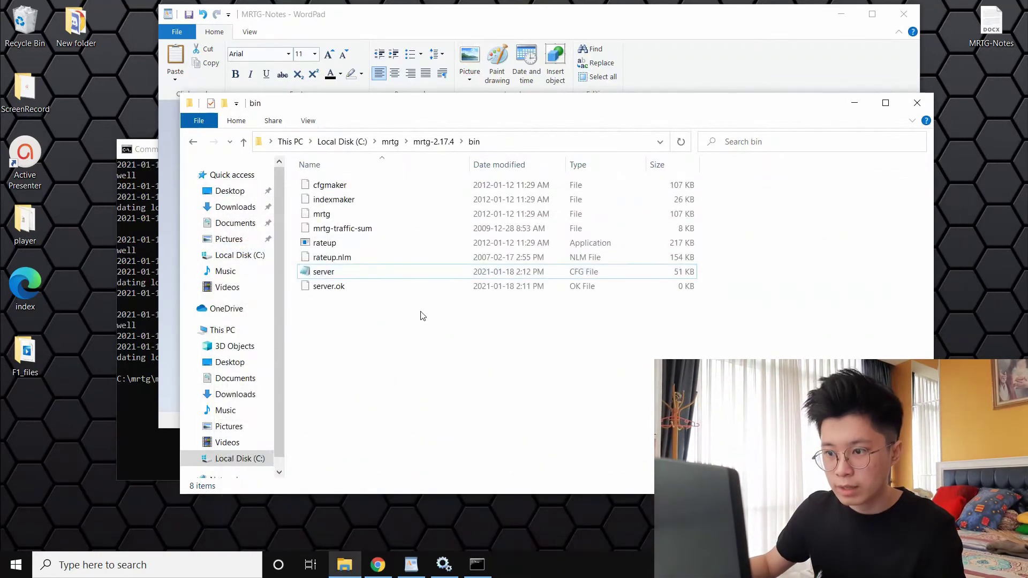
Close the bin folder and run perl mrtg server.cfg, starting MRTG as a daemon
left_click(917, 102)
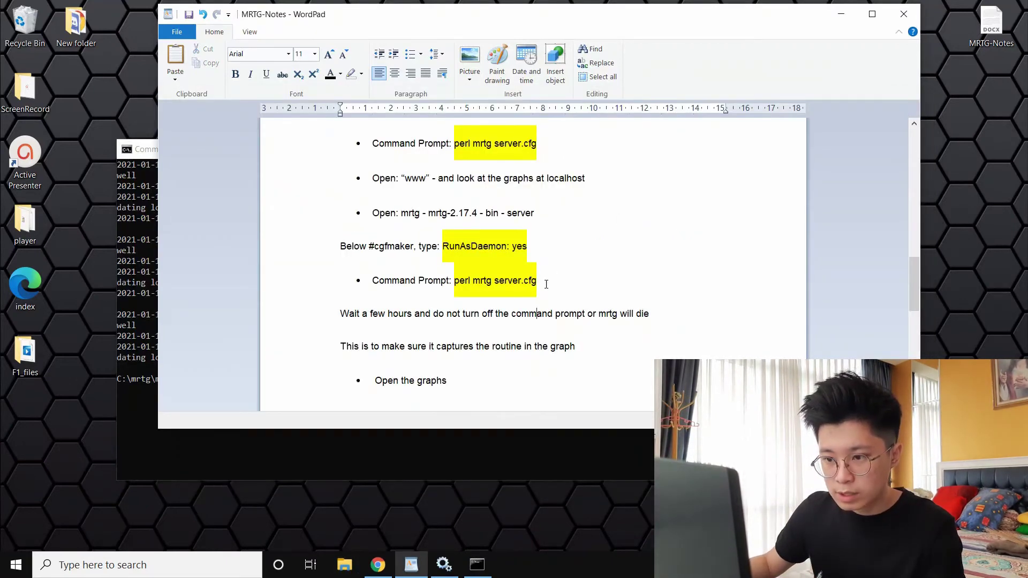
left_click_drag(546, 284, 461, 282)
key("ctrl+c")
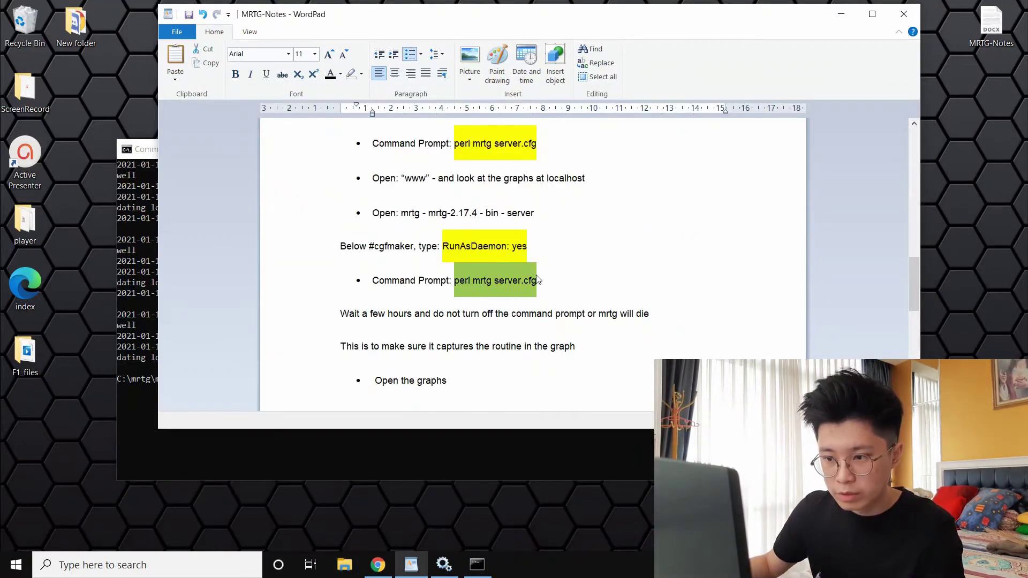
left_click(412, 467)
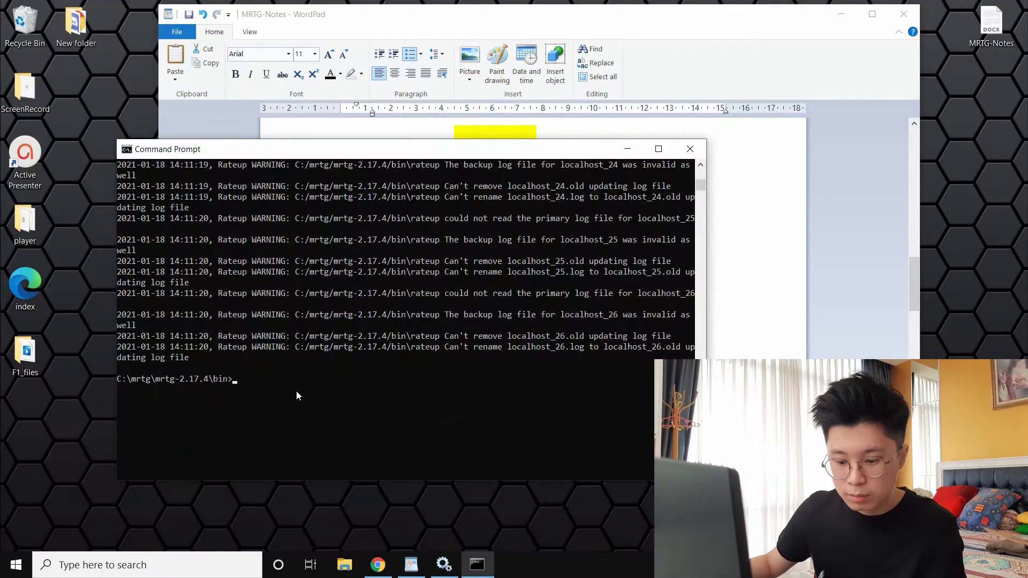
key("ctrl+v")
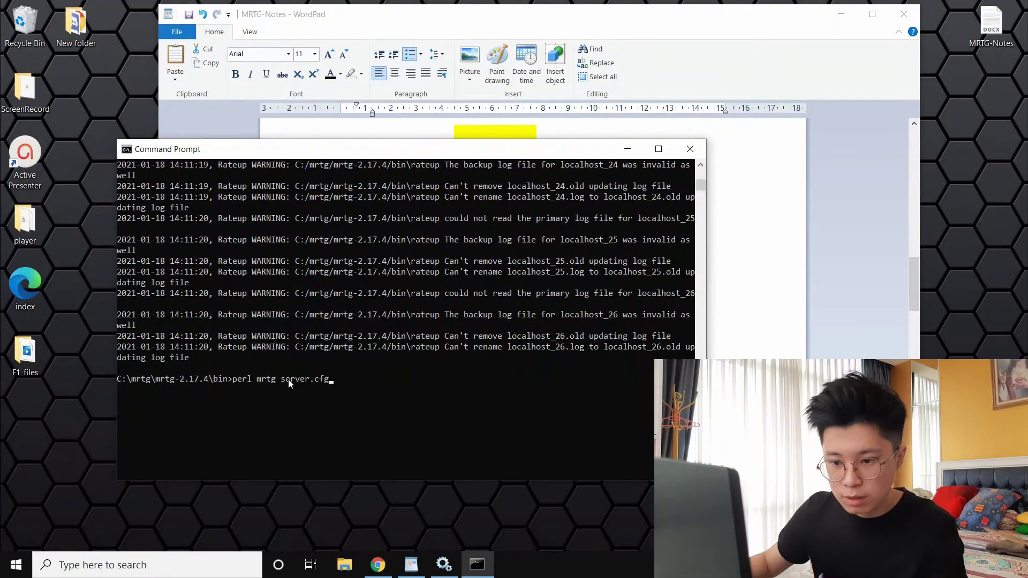
key("Return")
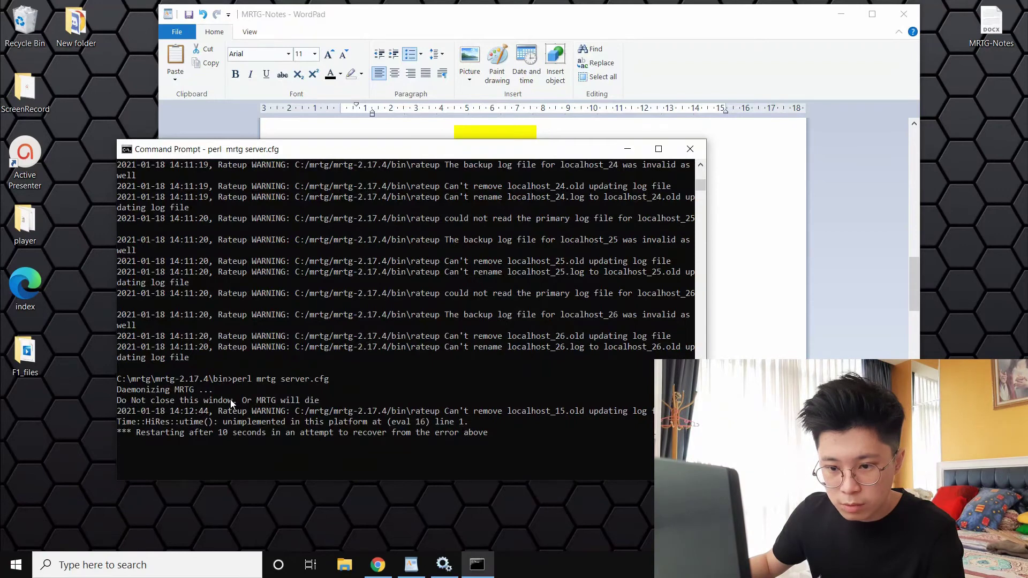
left_click_drag(230, 401, 514, 440)
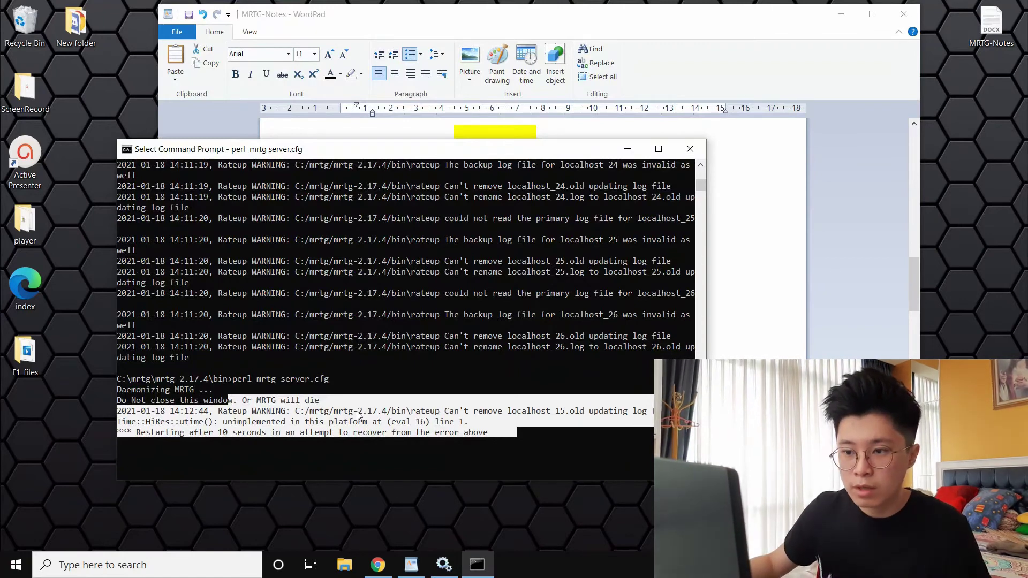
left_click_drag(414, 152, 330, 261)
left_click(684, 239)
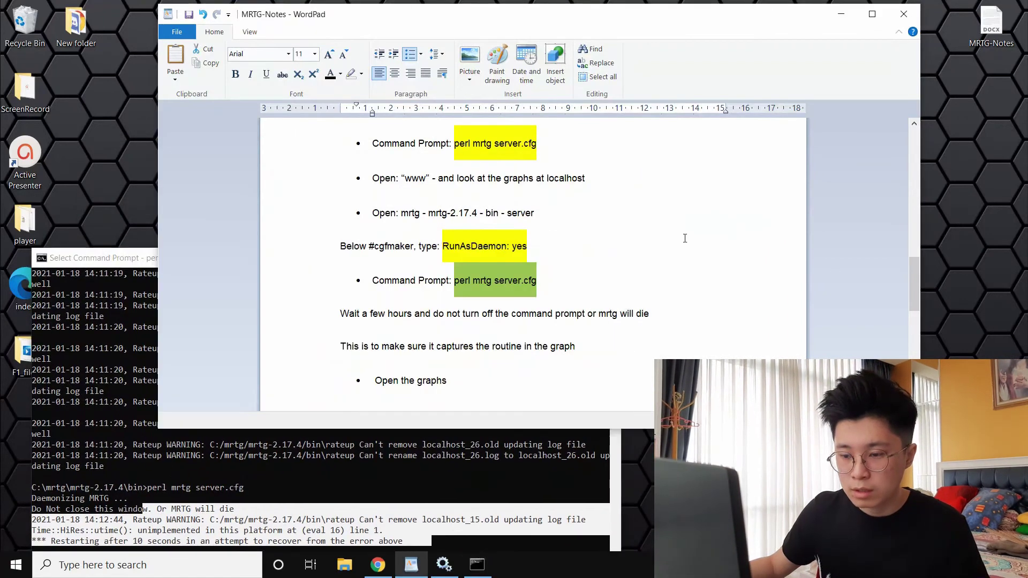
Browse to C:\www and open the localhost_15 traffic report in Edge
scroll(587, 326, "up", 1)
scroll(588, 322, "down", 1)
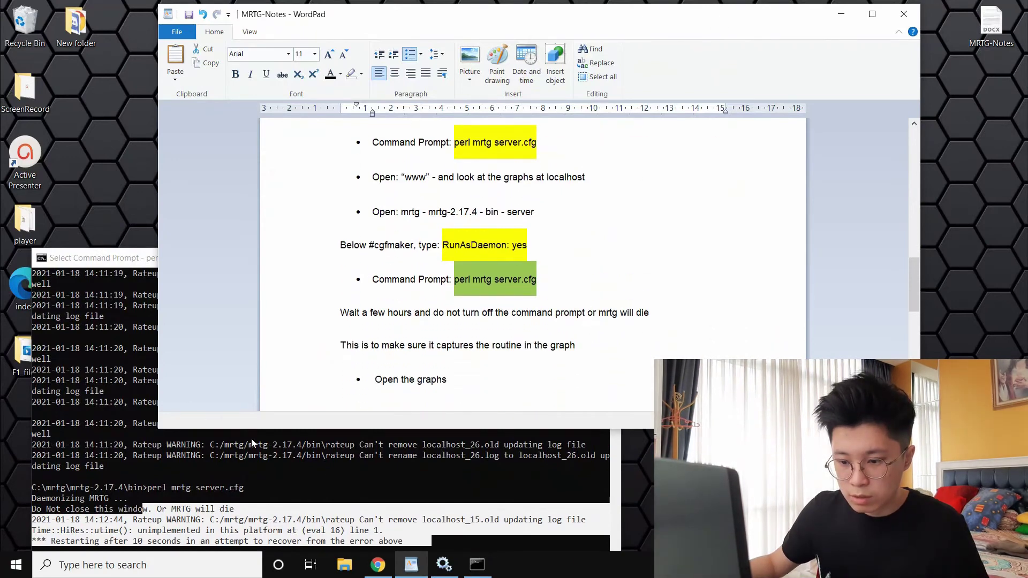
left_click(341, 541)
left_click(344, 564)
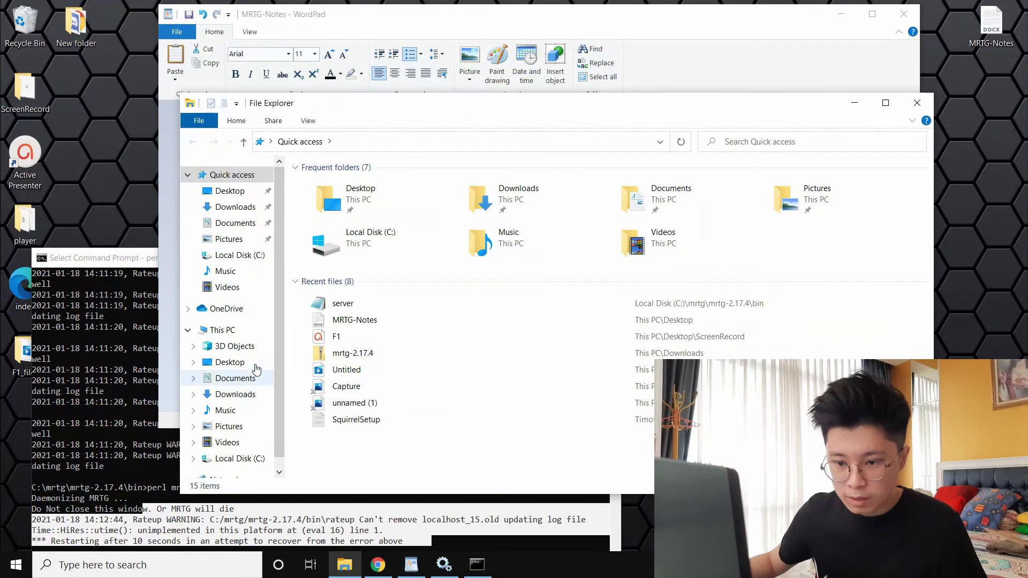
left_click(234, 464)
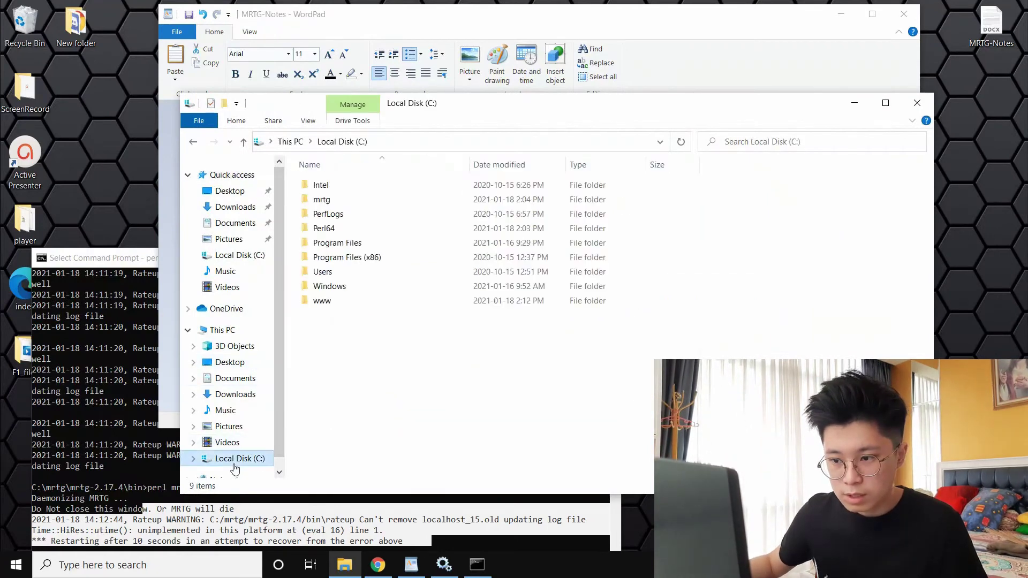
double_click(349, 301)
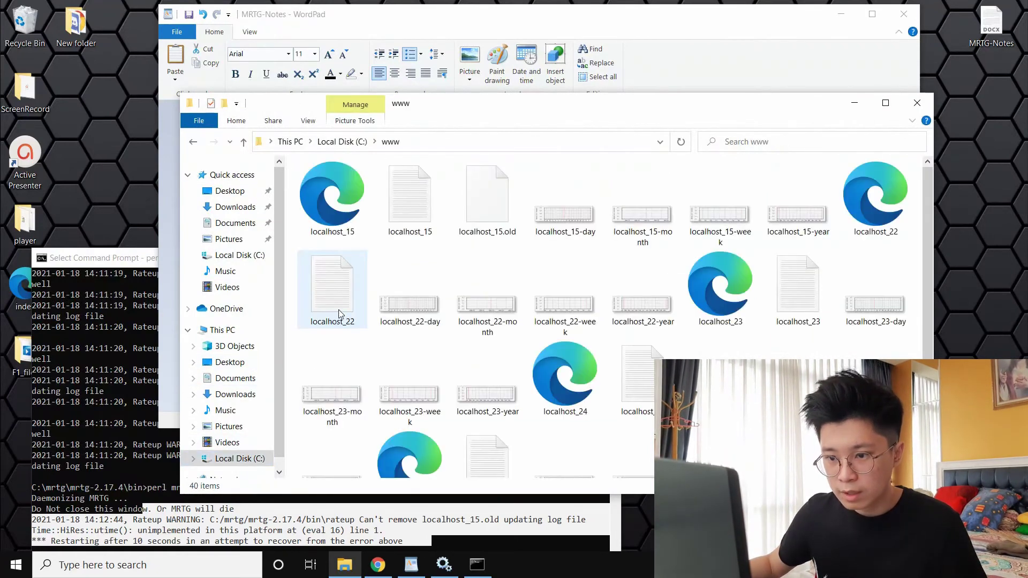
left_click(352, 201)
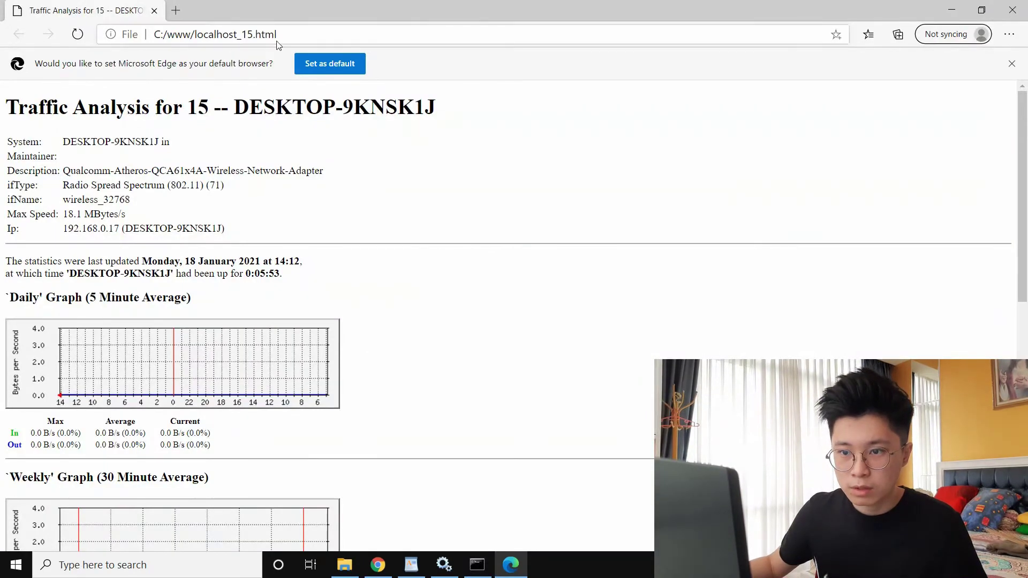
Inspect the localhost_15 Daily graph, still flat at 0.0 B/s, and its 5 Minute Average heading
scroll(375, 262, "down", 4)
scroll(316, 253, "up", 4)
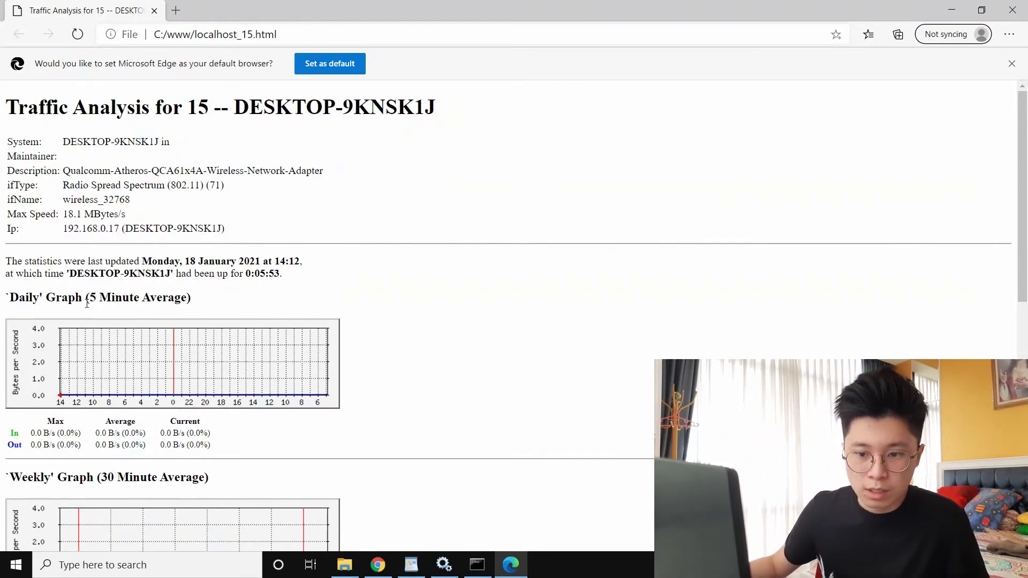
left_click_drag(87, 298, 198, 300)
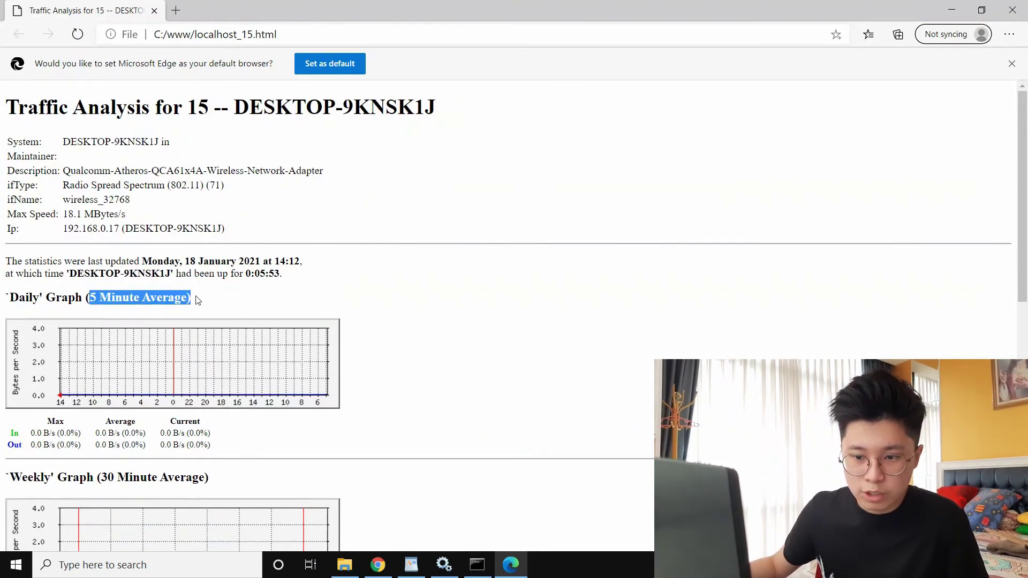
scroll(60, 332, "down", 2)
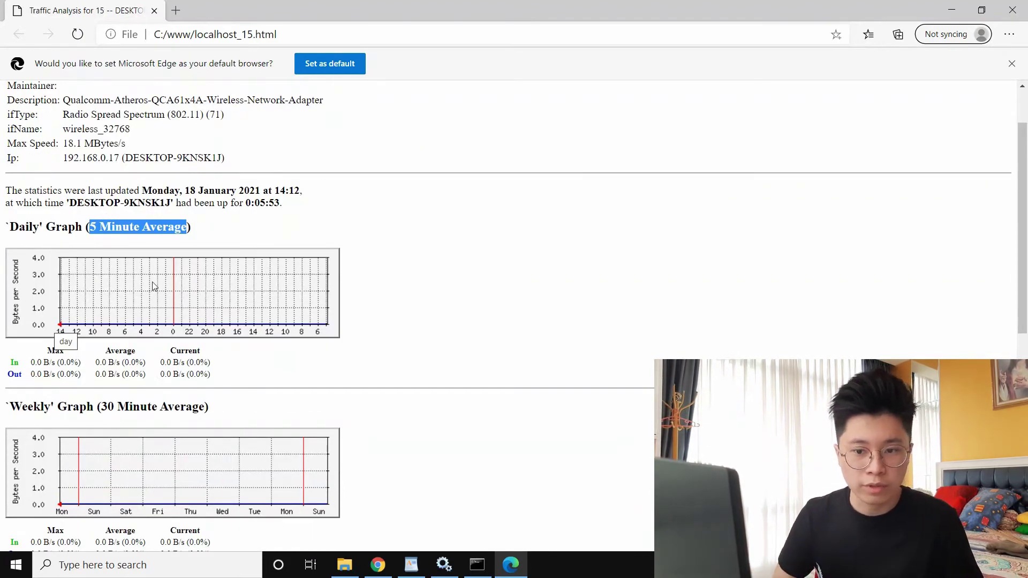
left_click_drag(202, 232, 1, 214)
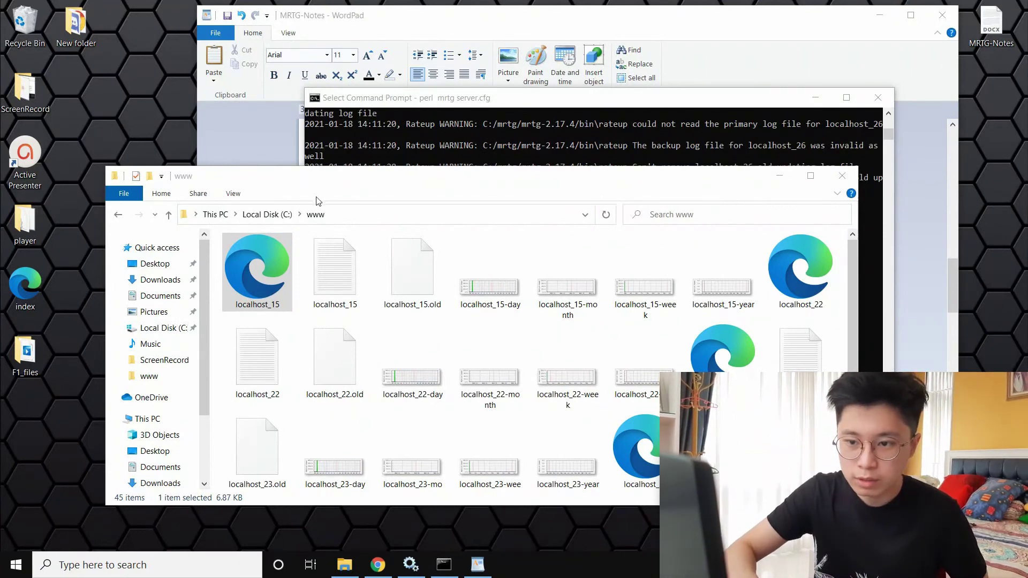
Refresh C:\www, reopen localhost_15, and review graphs peaking at 476.5 kB/s daily, 274.3 kB/s weekly
left_click(316, 214)
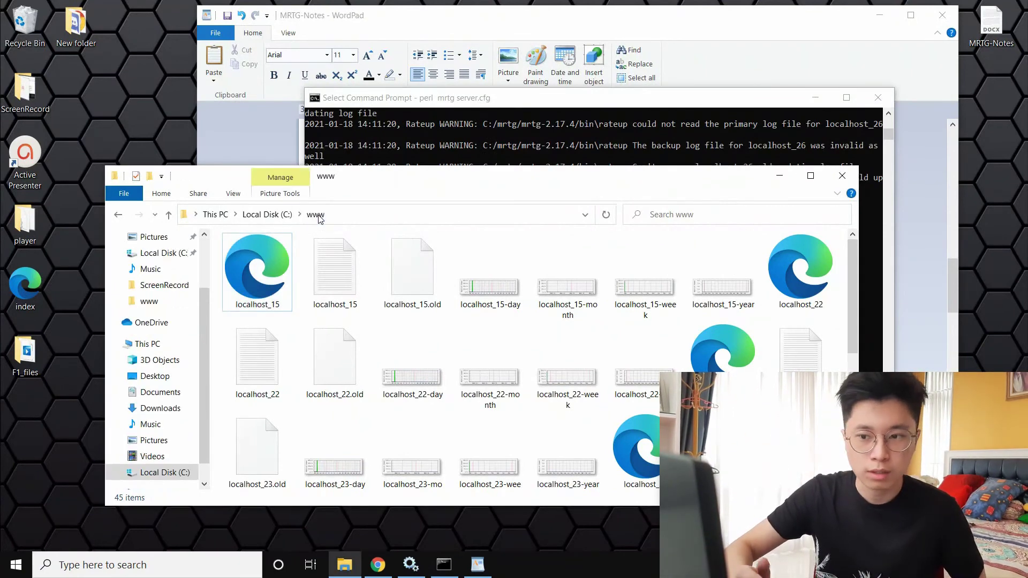
double_click(252, 263)
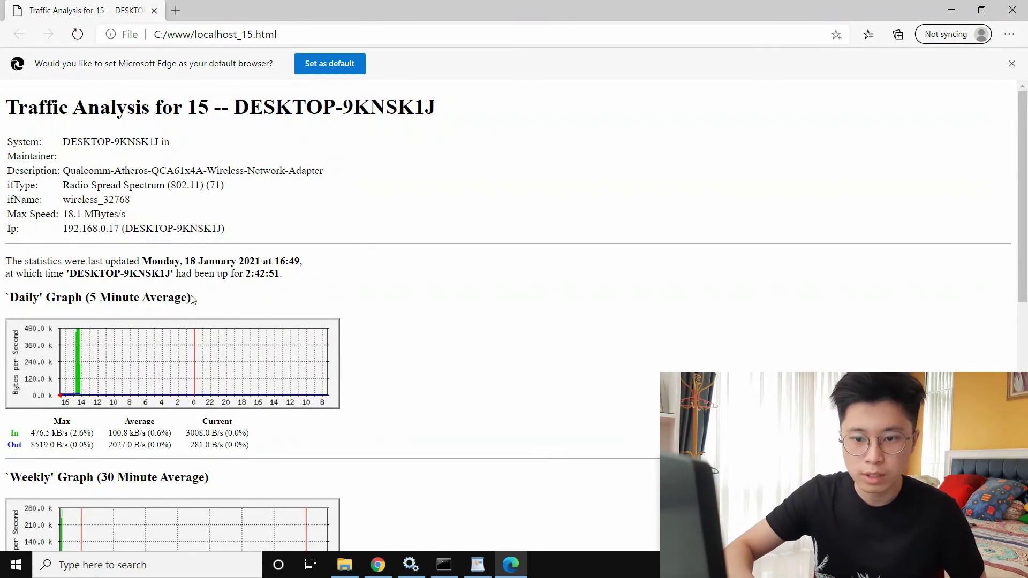
scroll(193, 298, "down", 1)
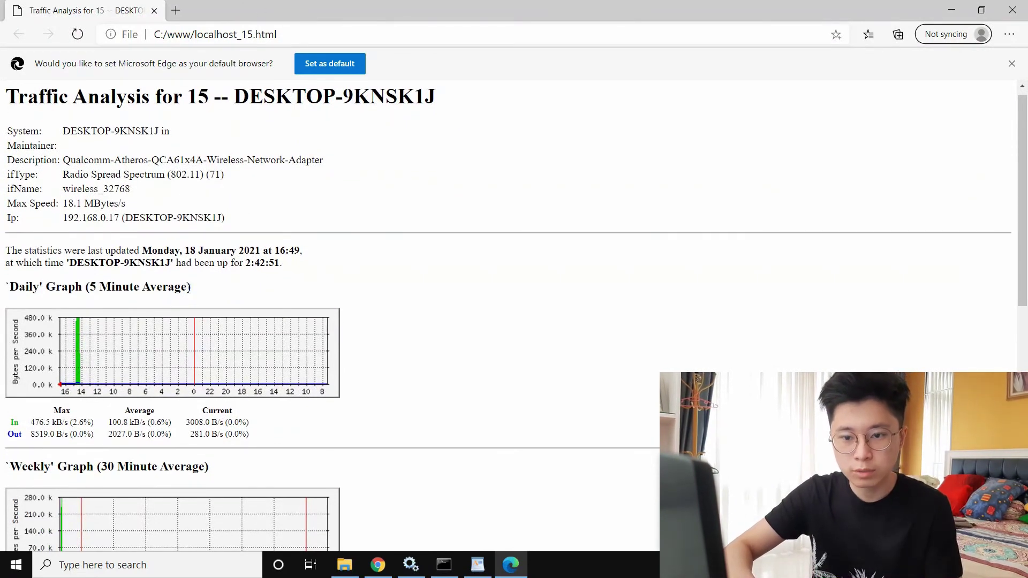
left_click_drag(189, 287, 89, 285)
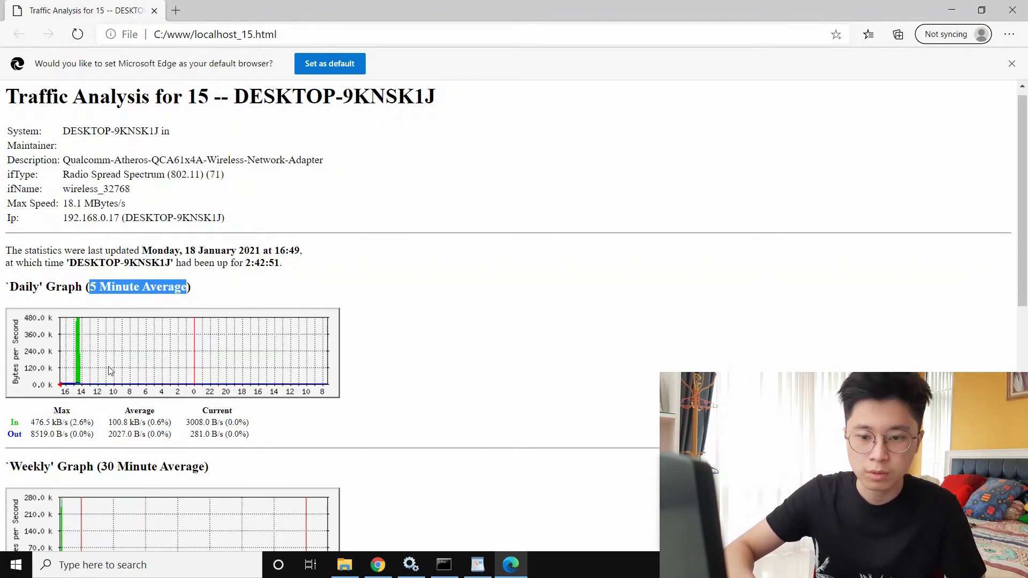
scroll(110, 371, "down", 1)
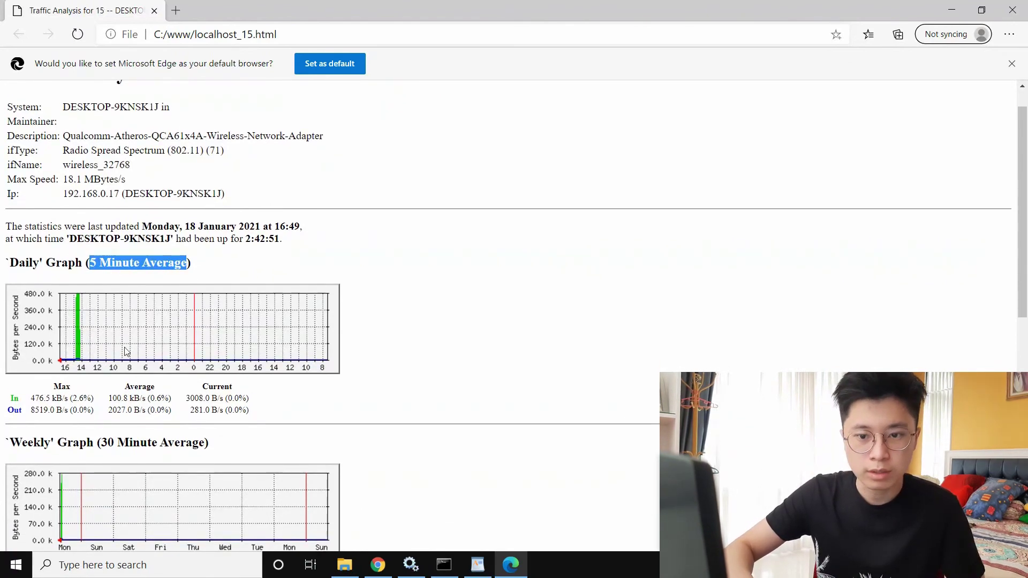
scroll(155, 353, "down", 1)
scroll(157, 354, "up", 2)
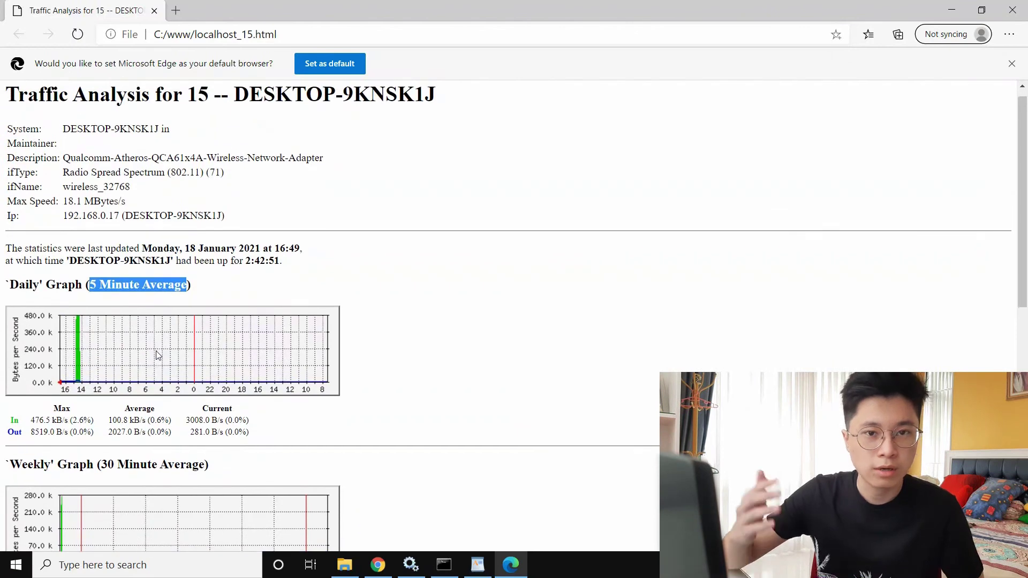
scroll(156, 351, "down", 5)
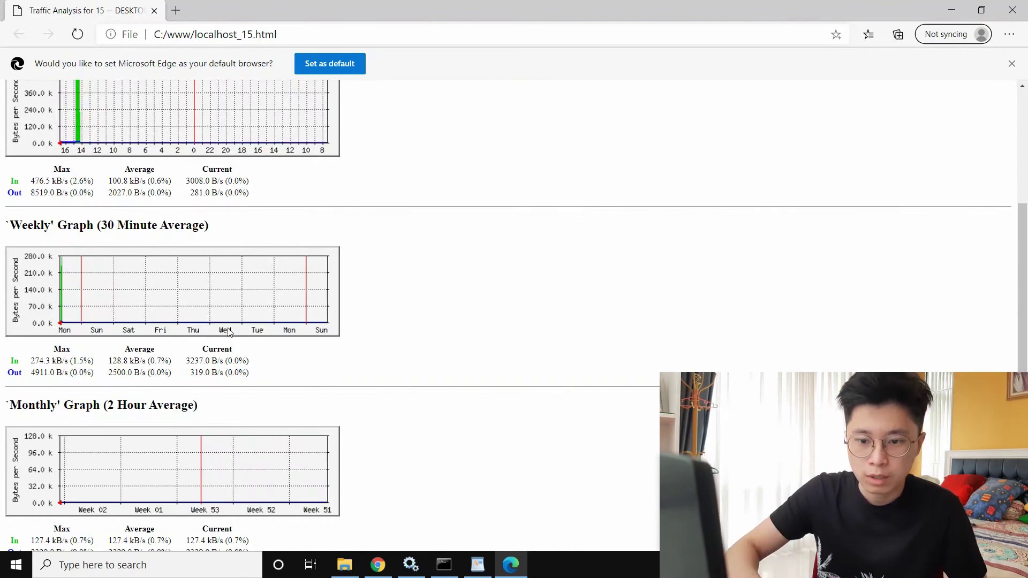
scroll(227, 333, "down", 2)
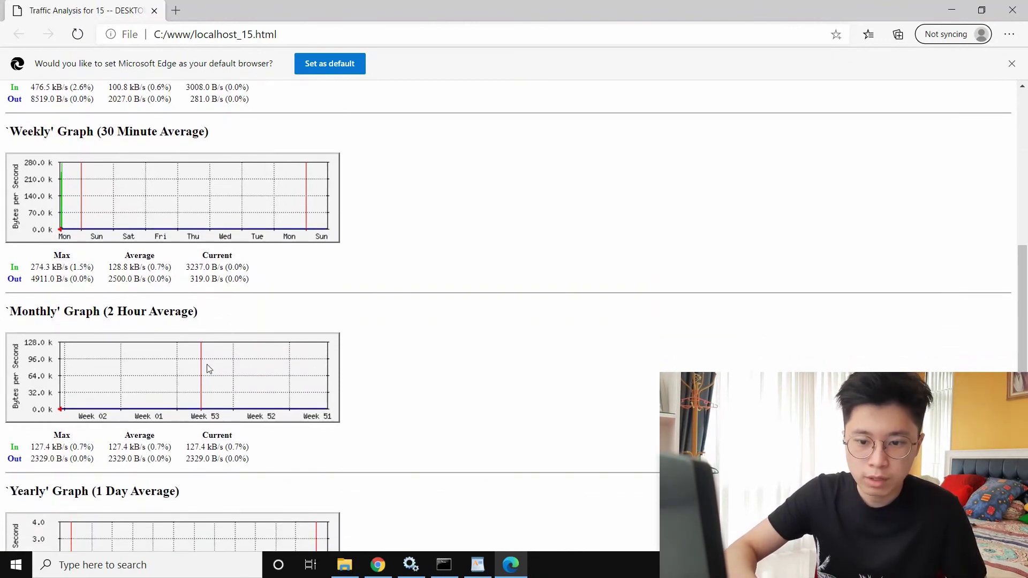